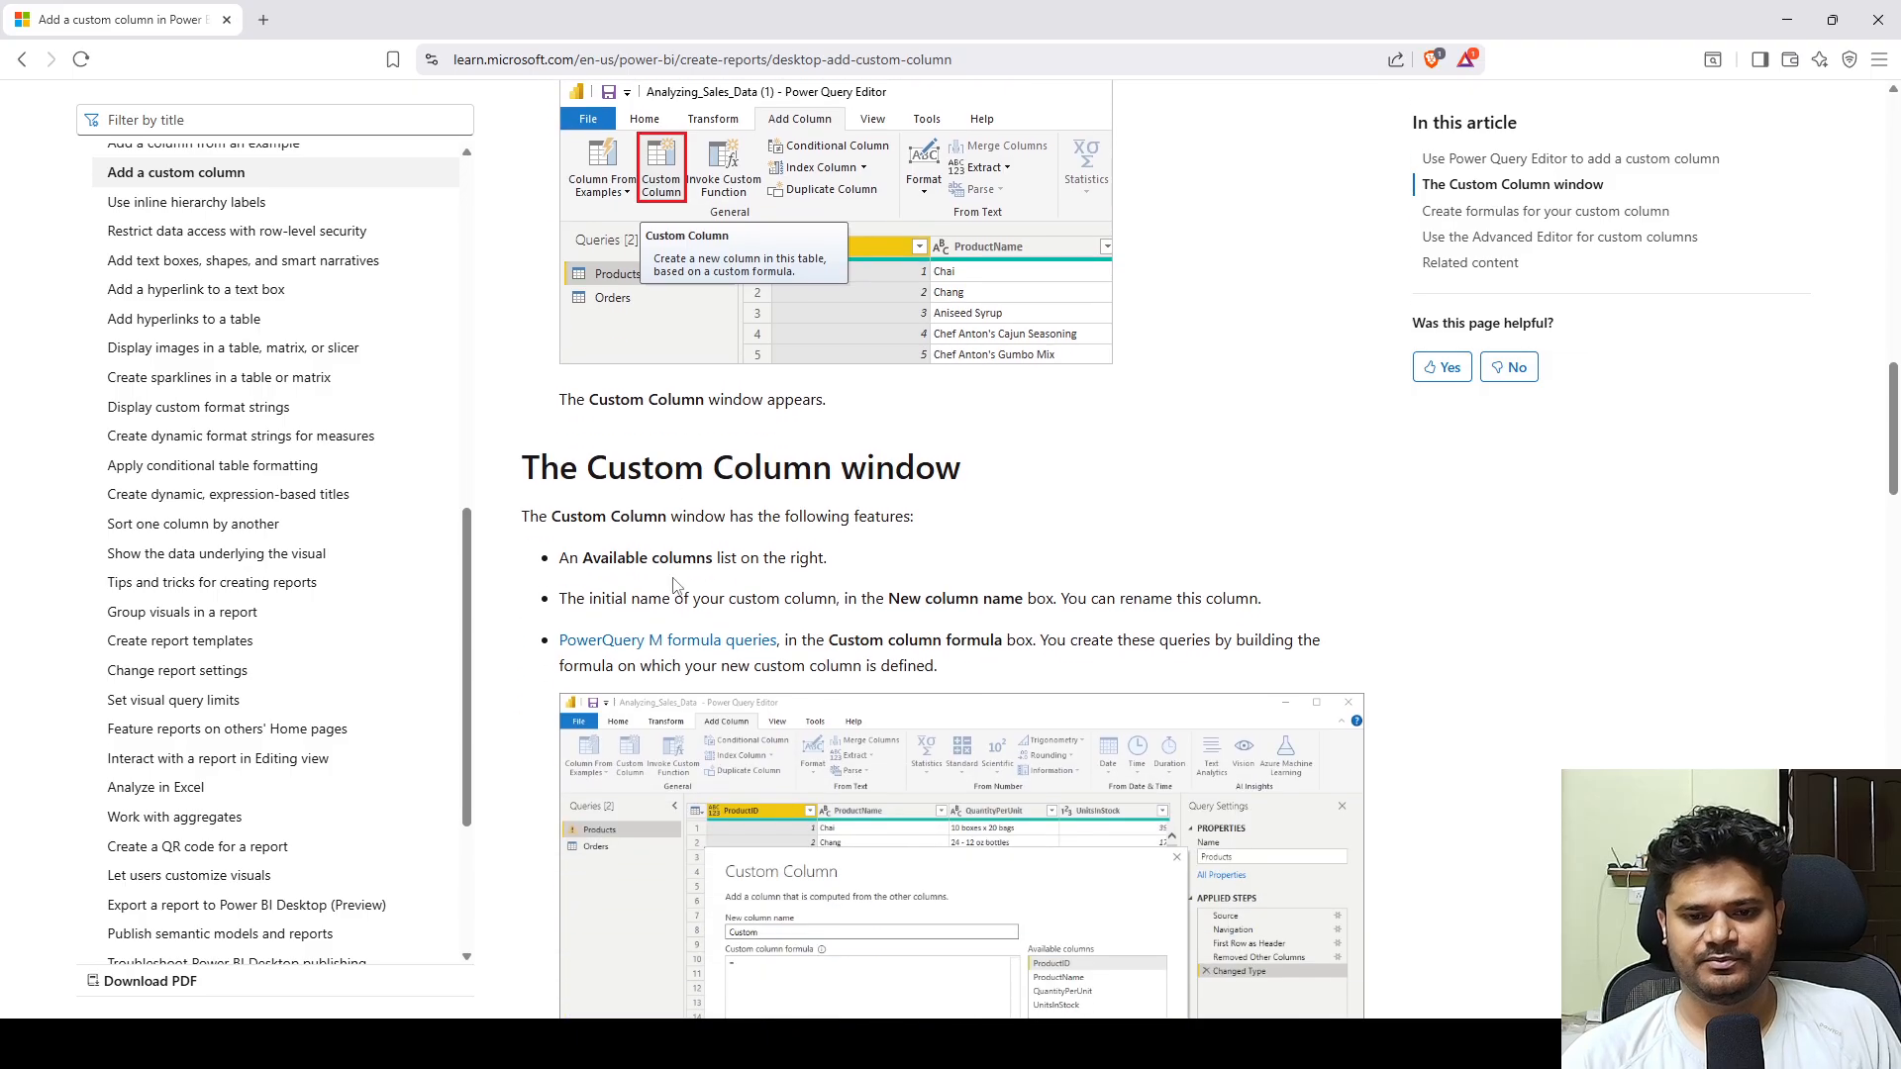
Examine the documentation sections on the Custom Column window, creating custom column formulas and using the Advanced Editor.
scroll(921, 634, "down", 2)
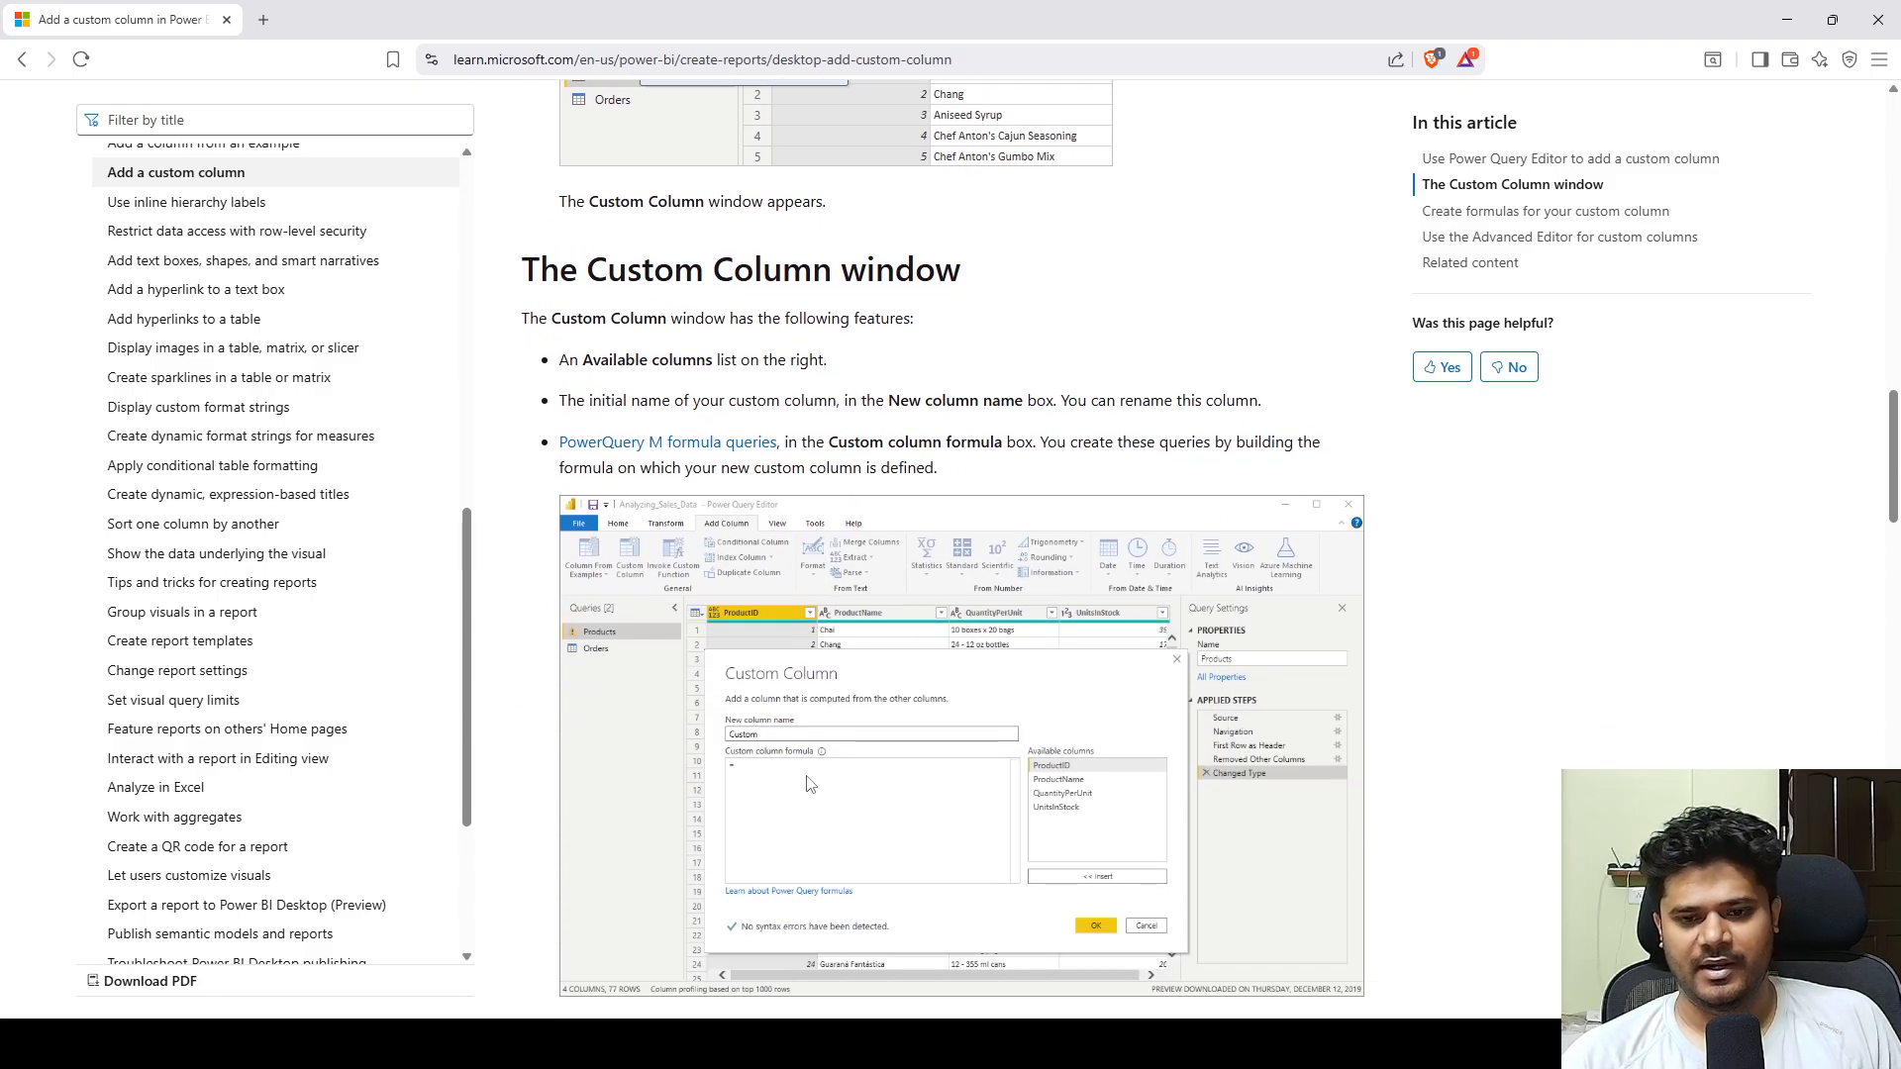
scroll(812, 693, "down", 2)
scroll(764, 703, "down", 1)
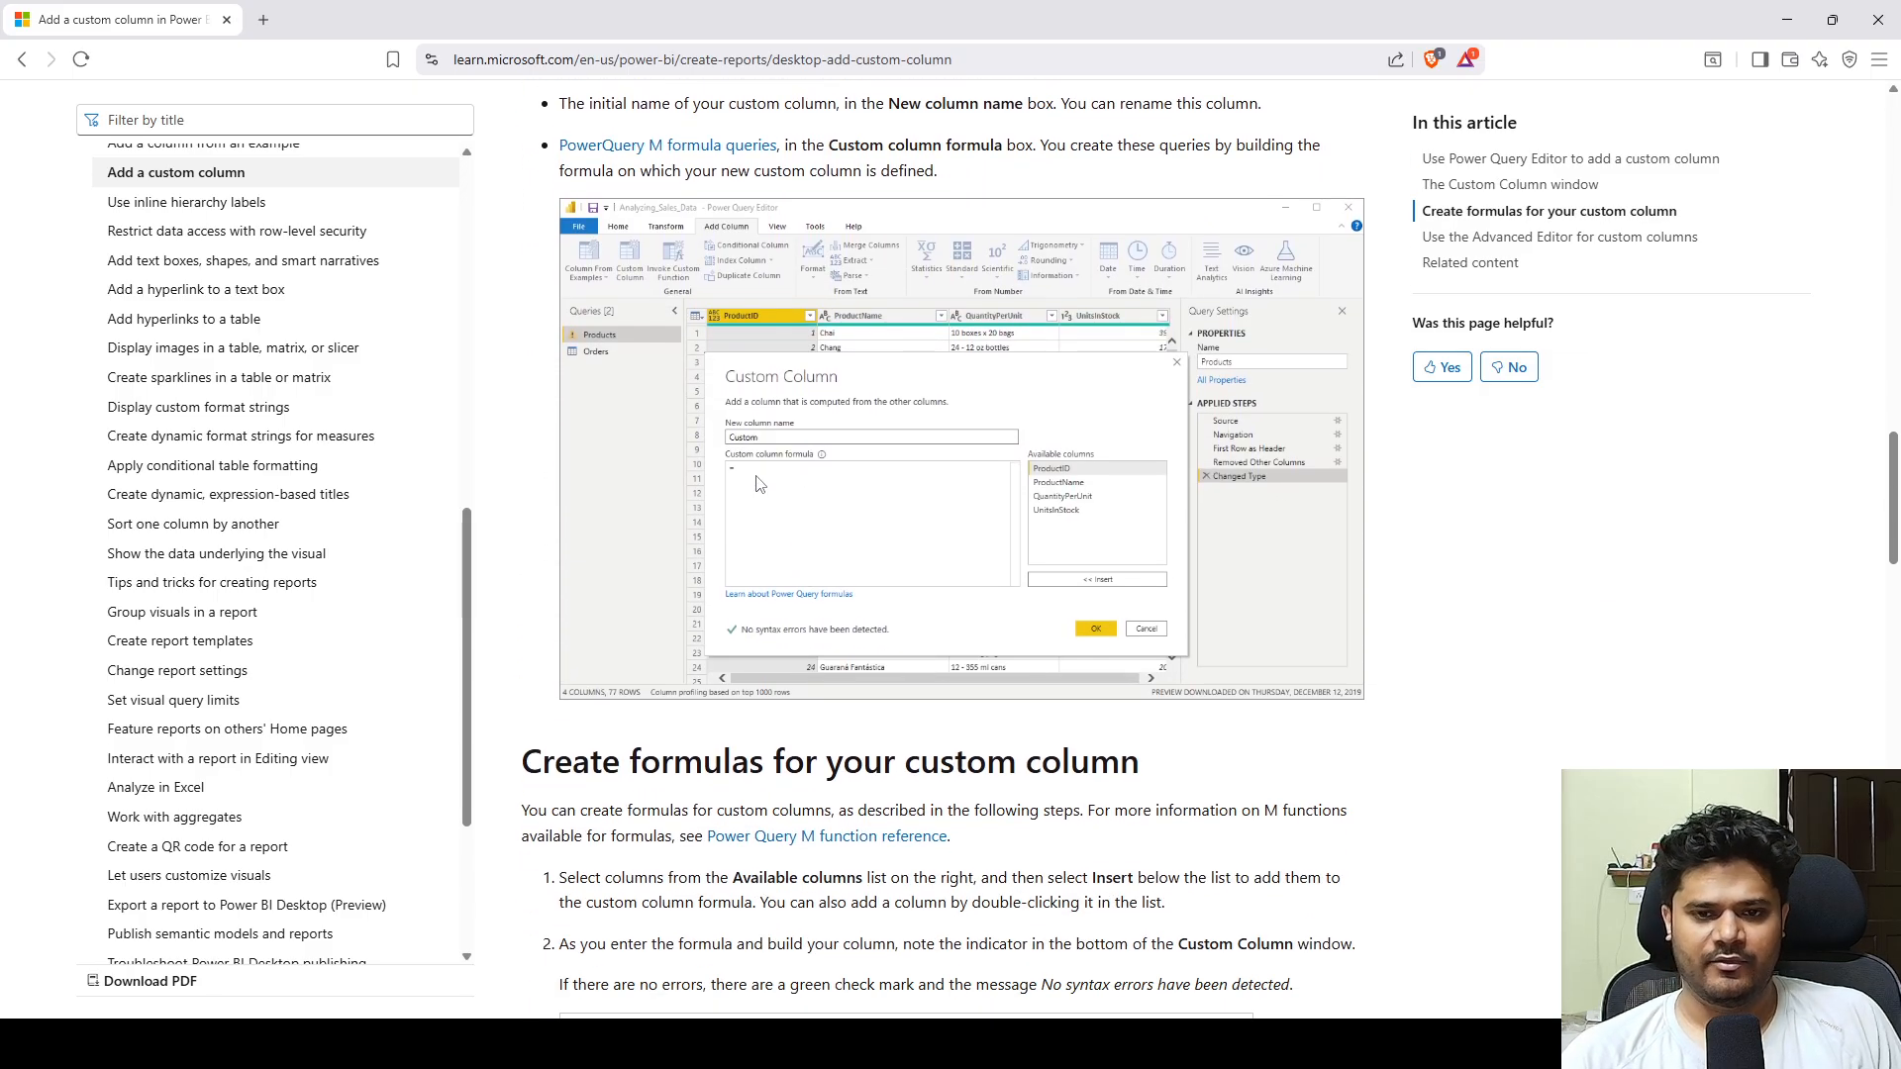
scroll(851, 535, "down", 6)
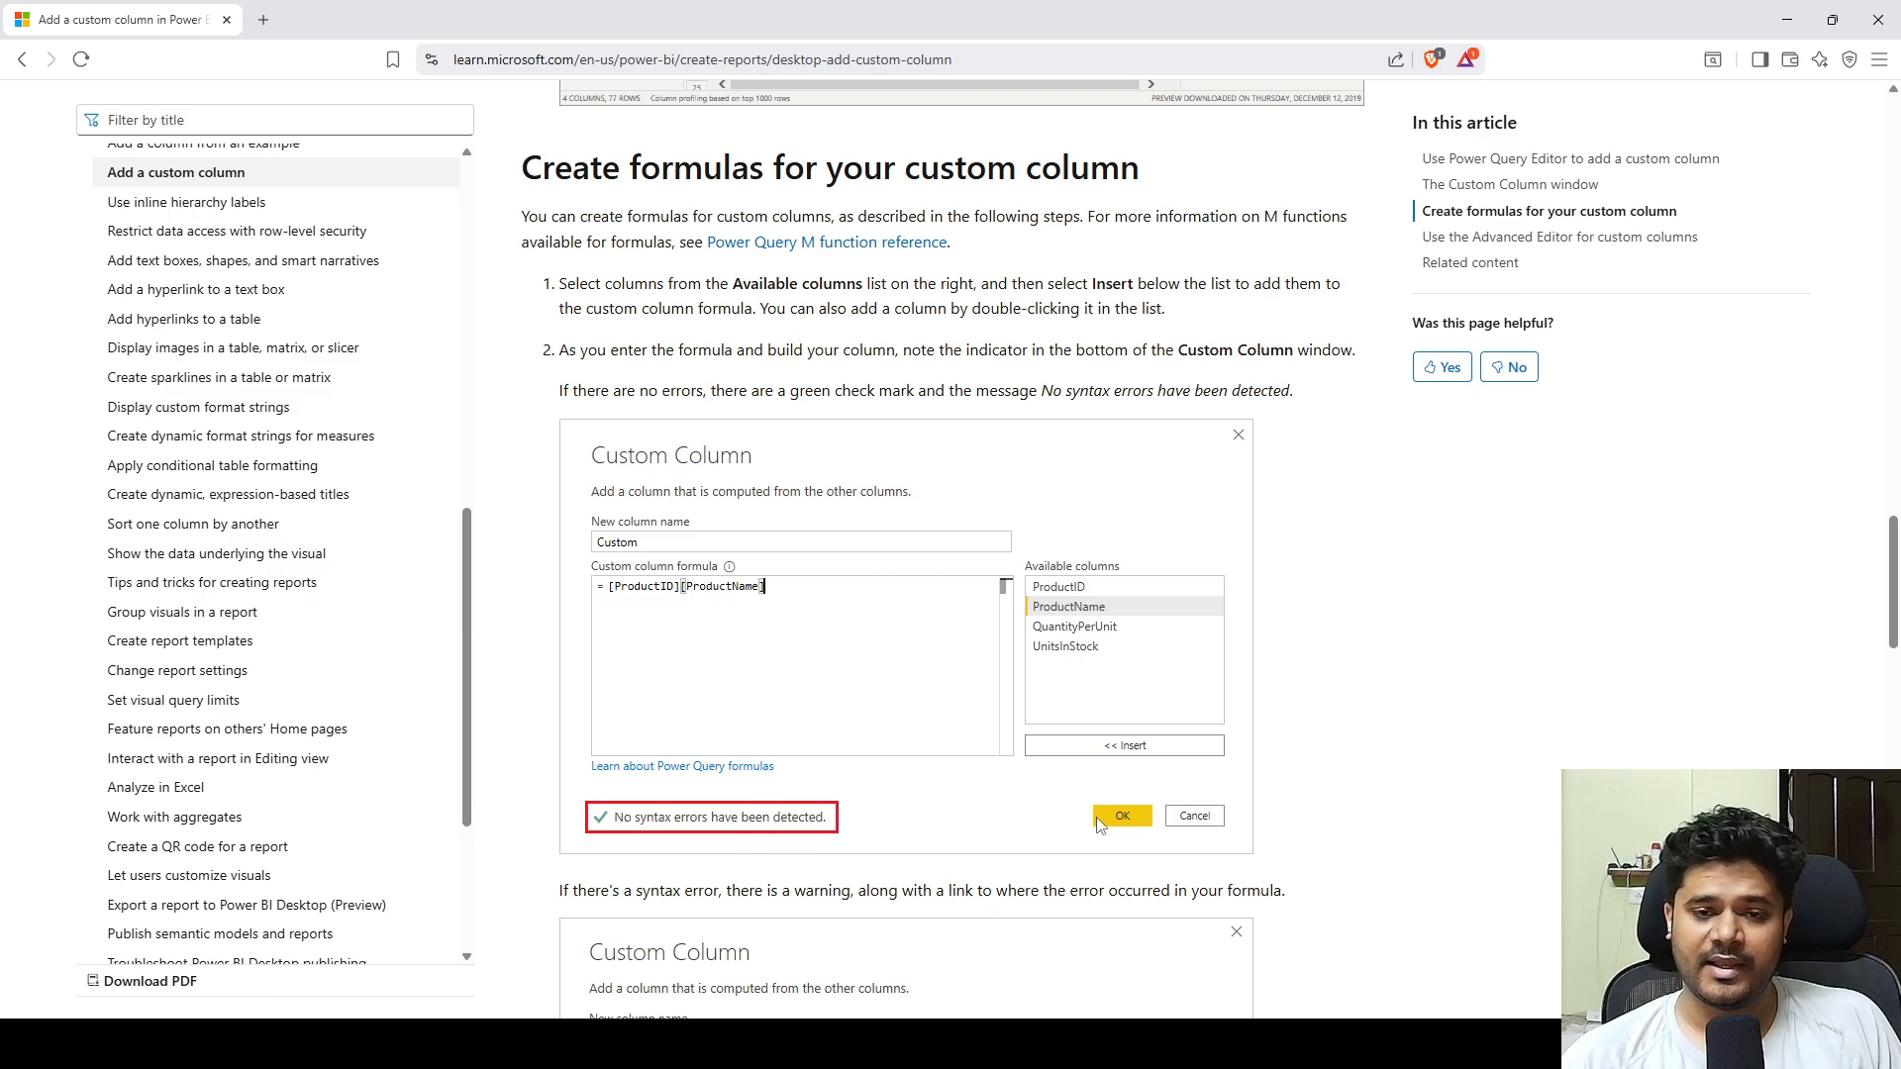
scroll(919, 747, "down", 5)
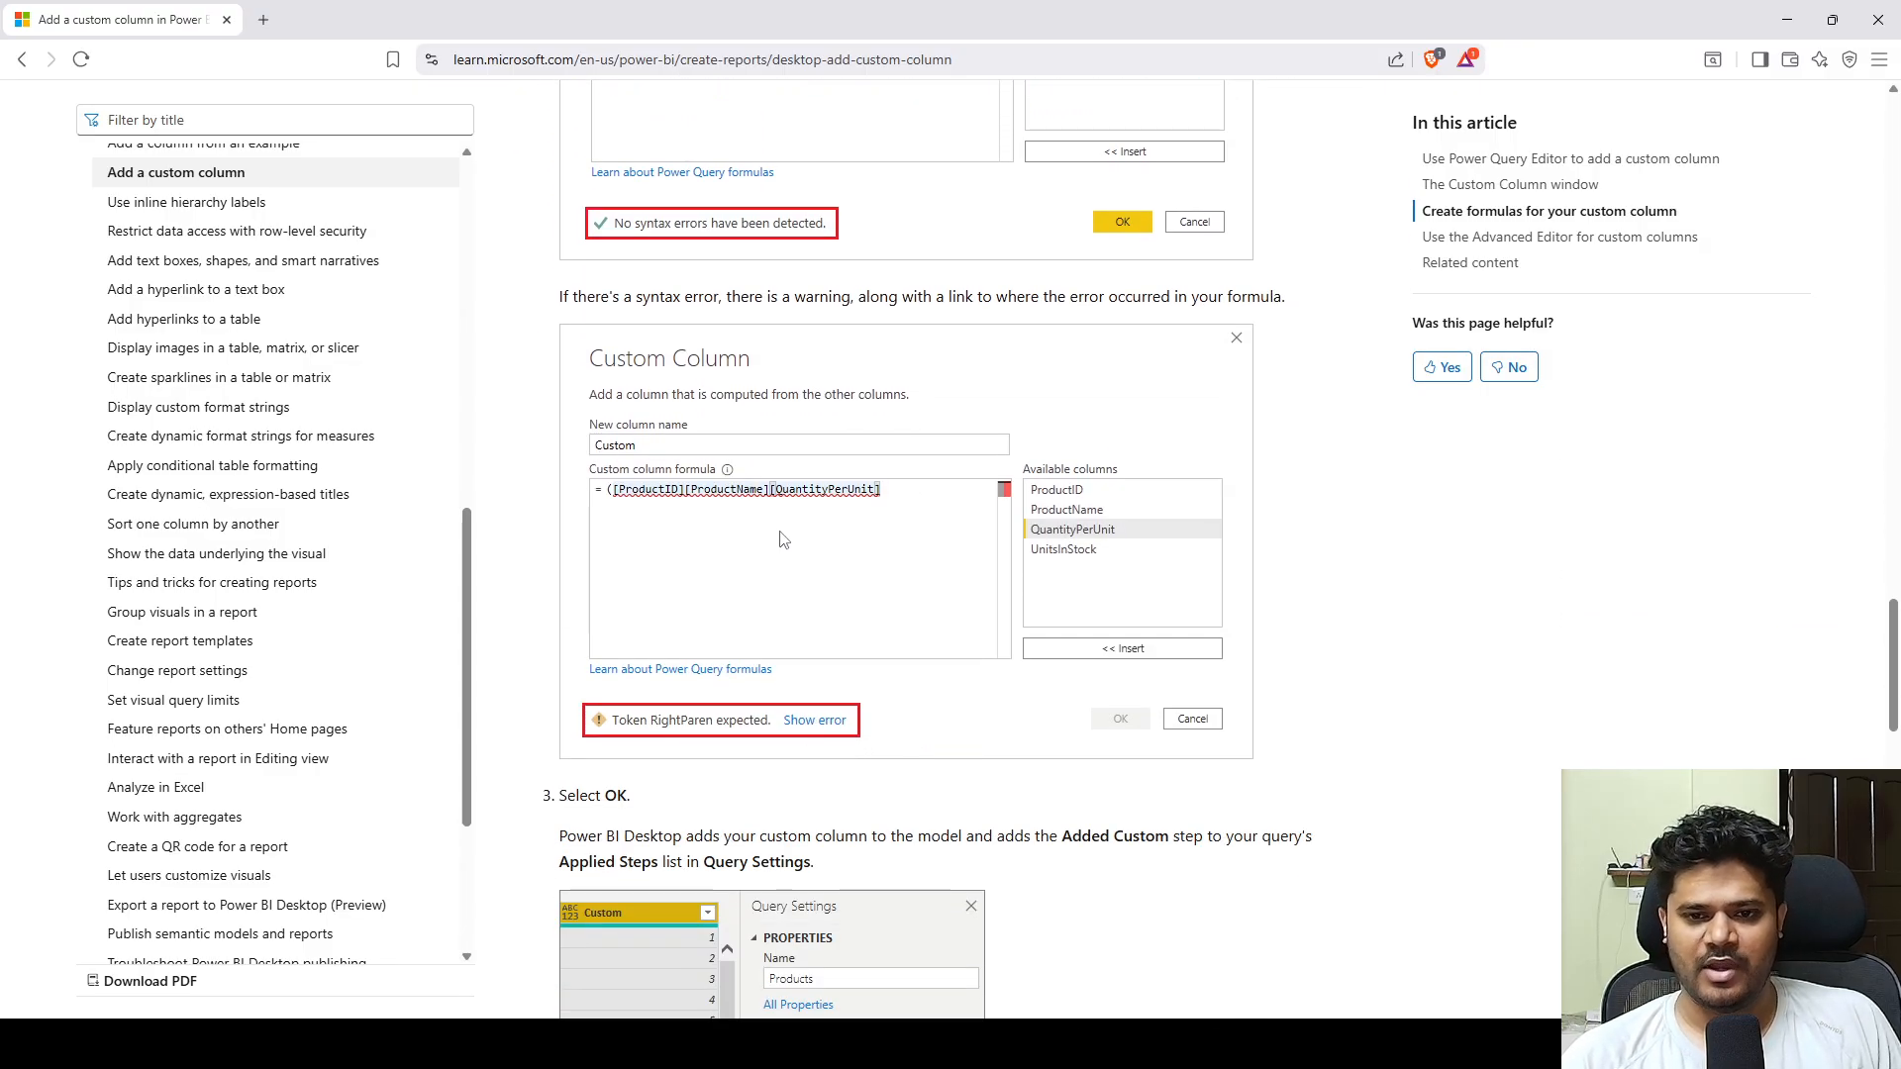
scroll(783, 537, "down", 5)
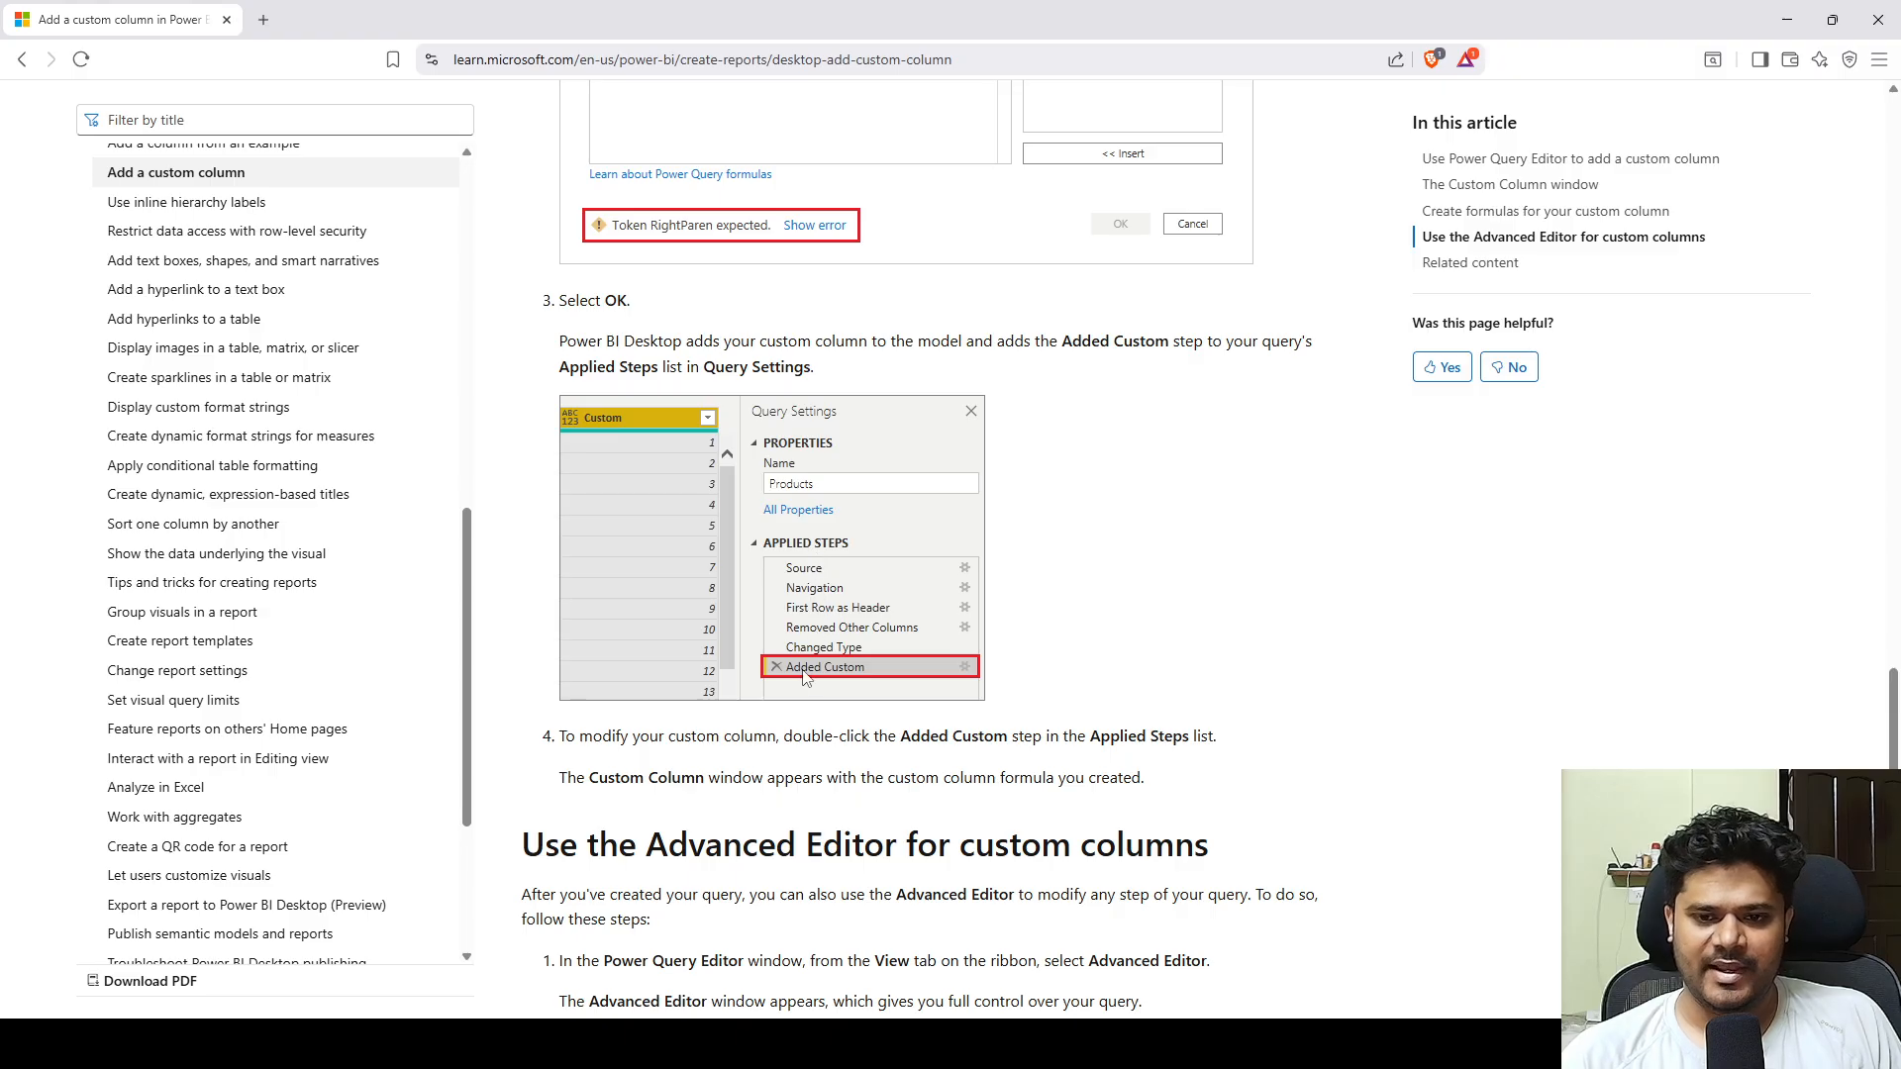
scroll(844, 681, "down", 4)
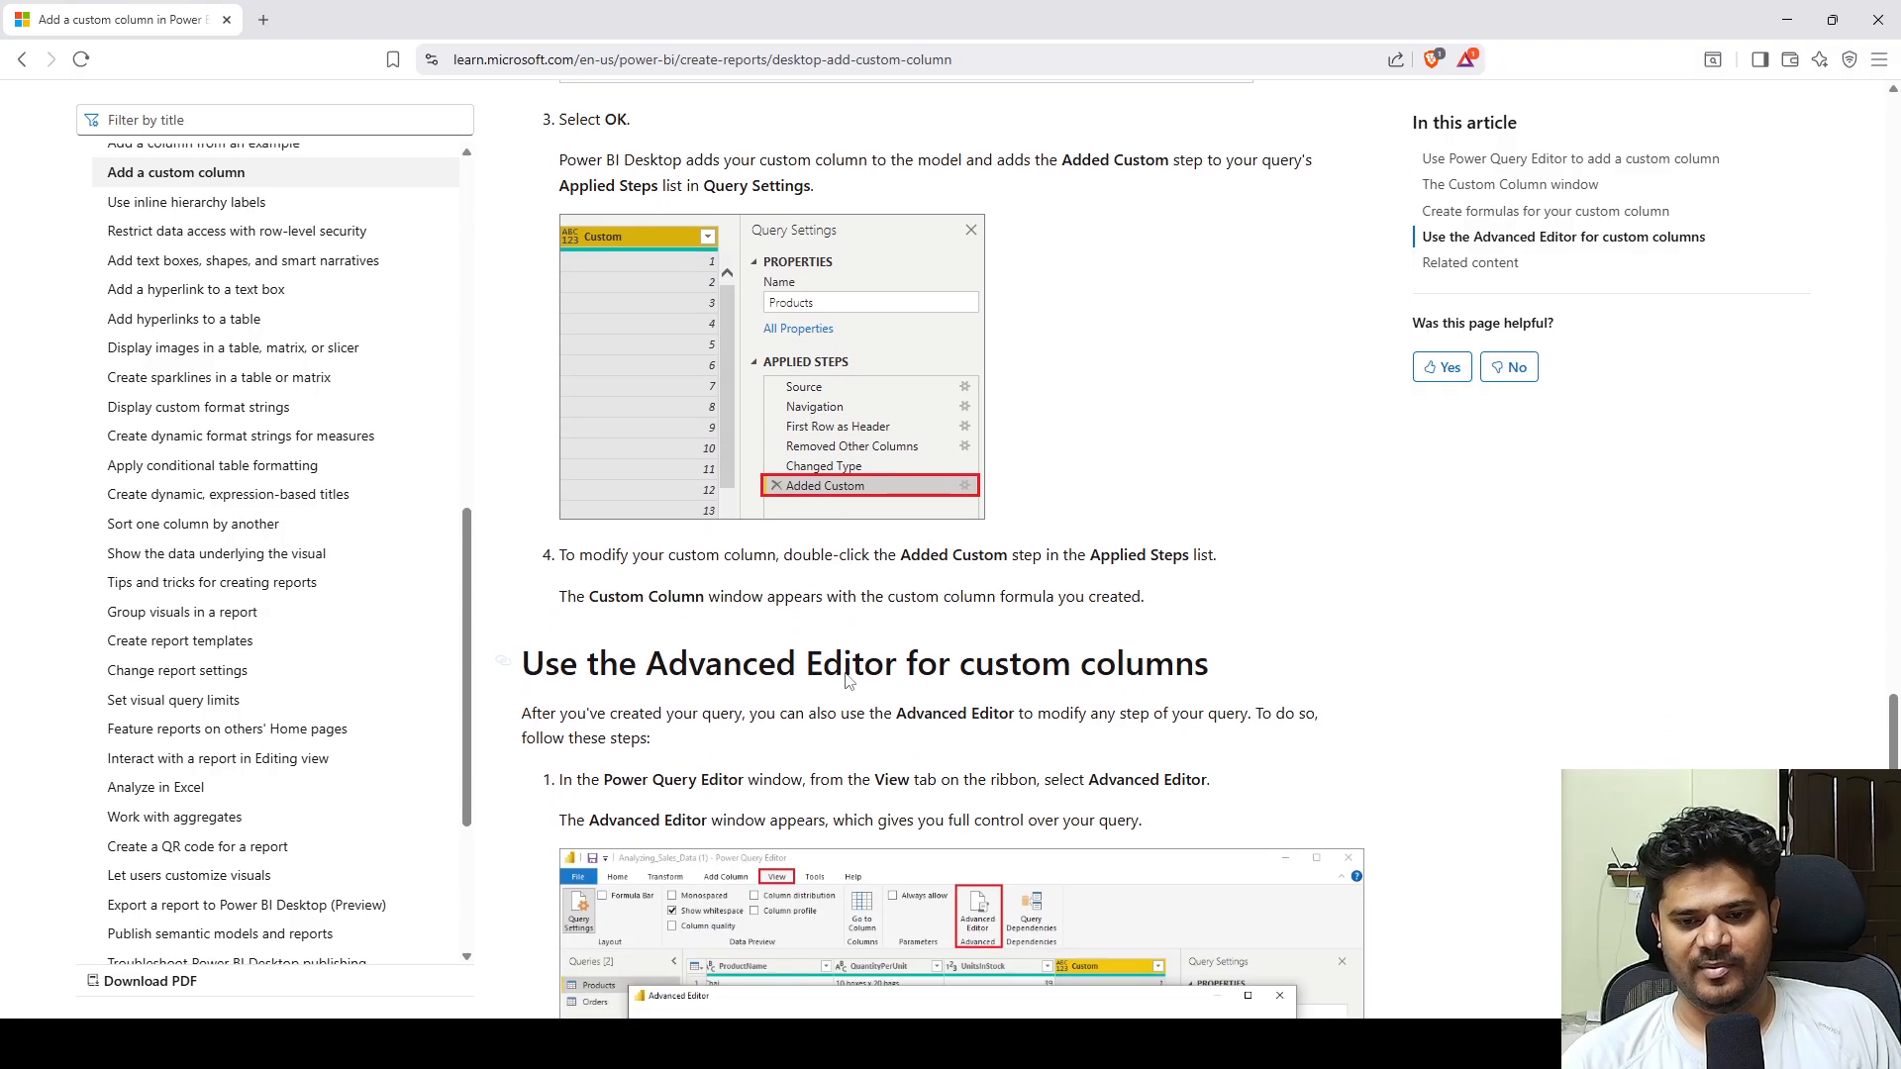
scroll(840, 678, "down", 1)
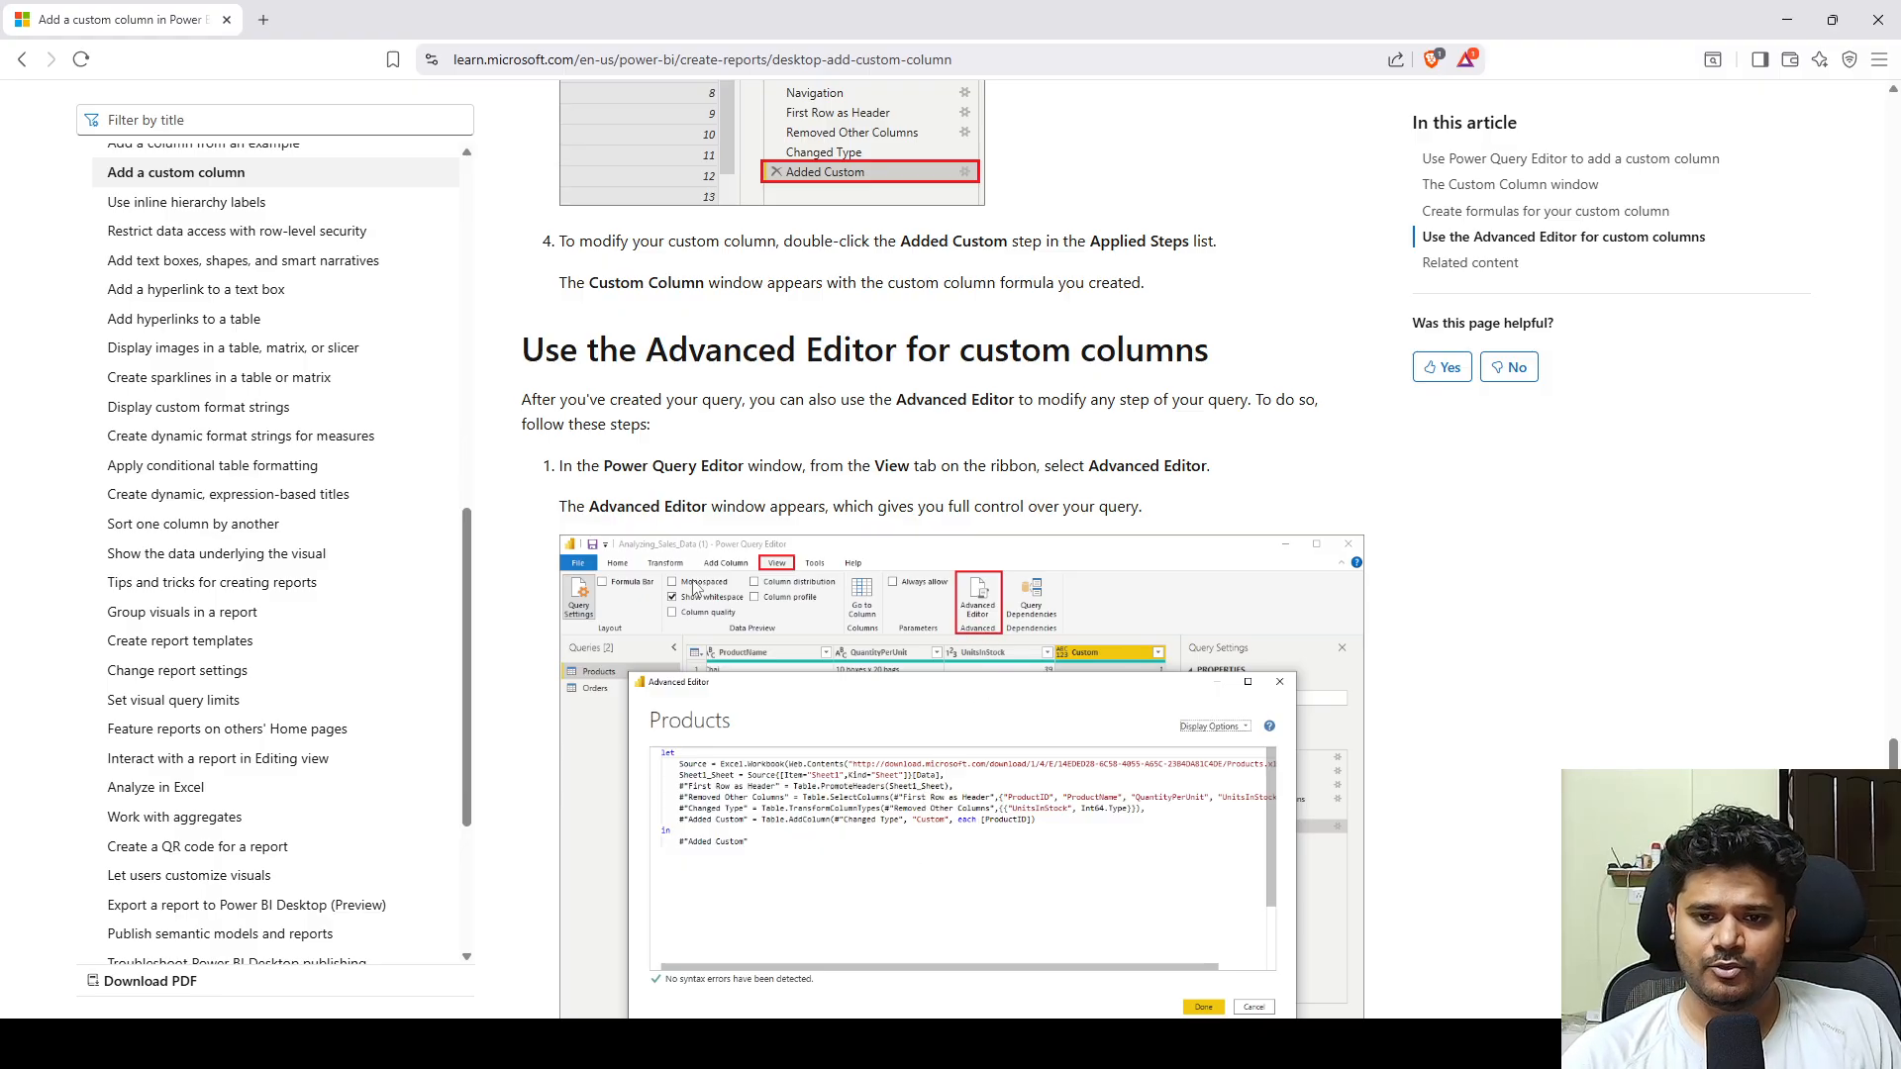
scroll(837, 658, "down", 1)
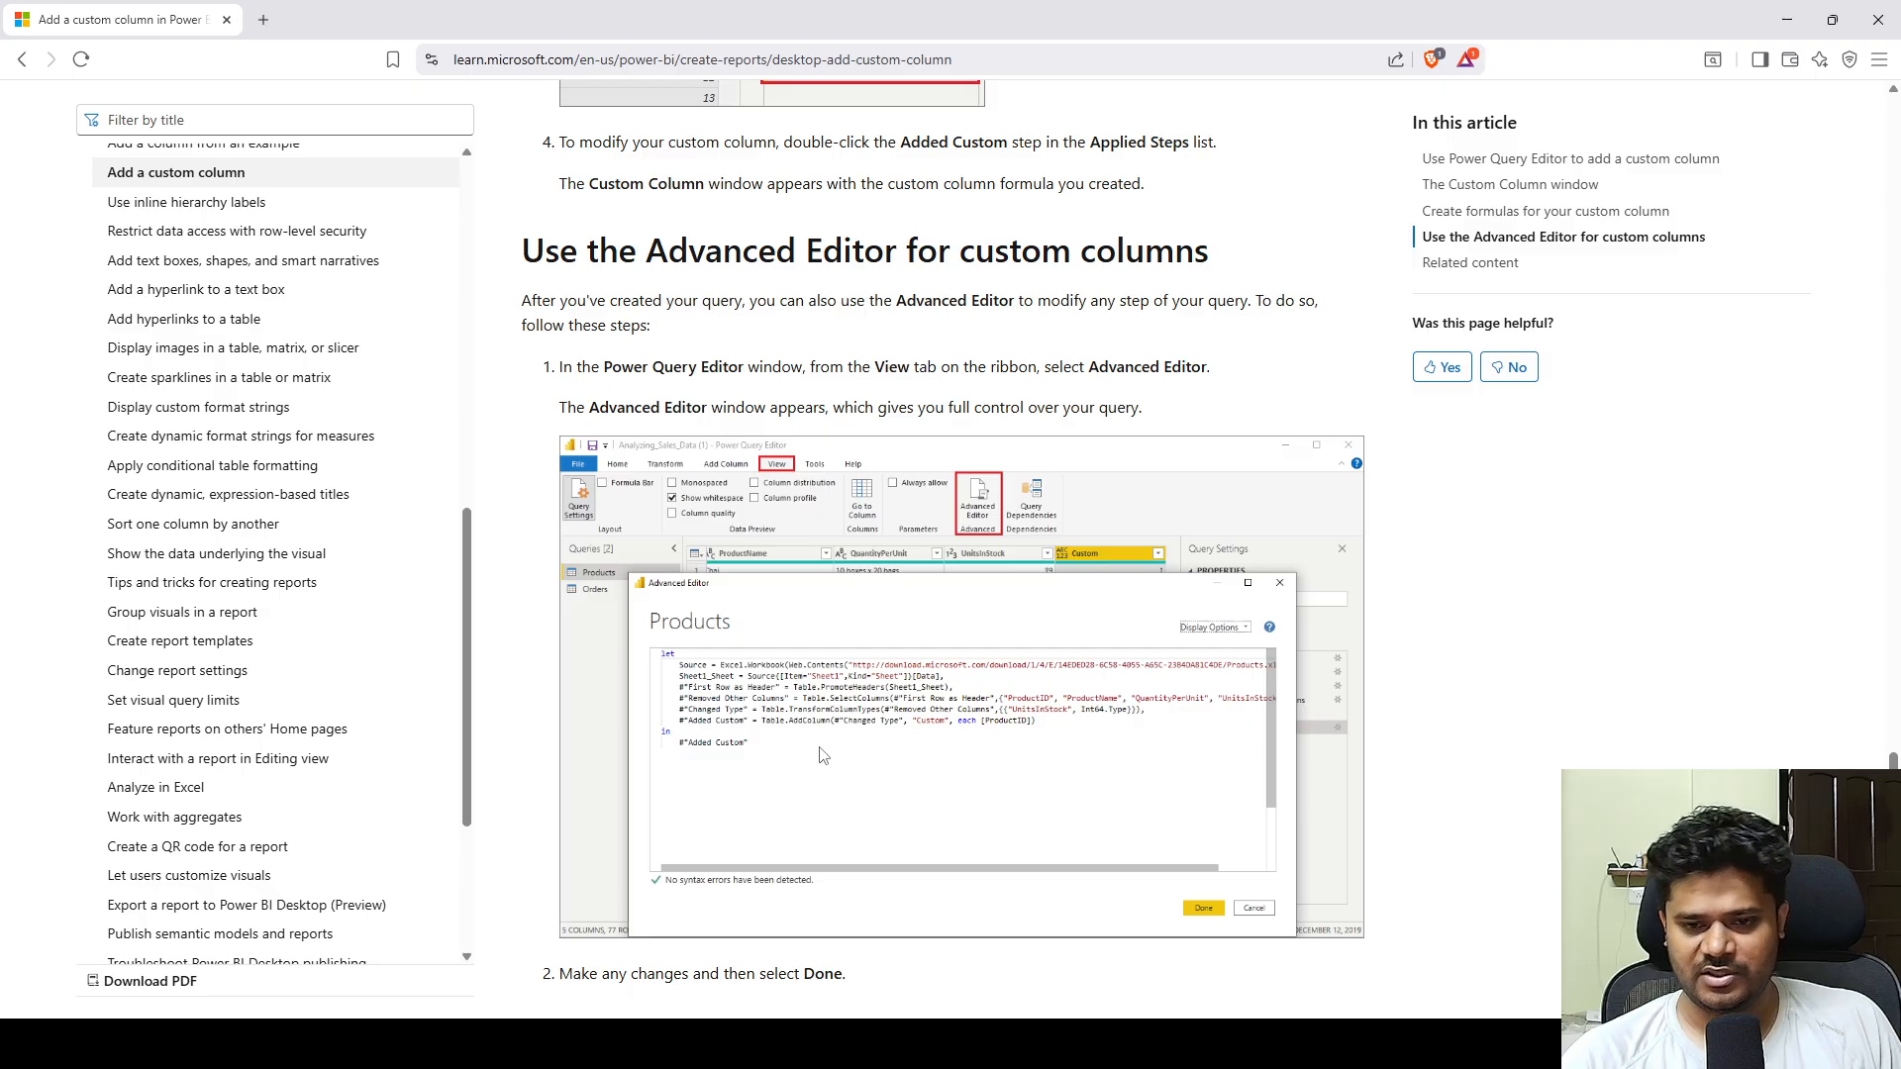
scroll(821, 756, "down", 1)
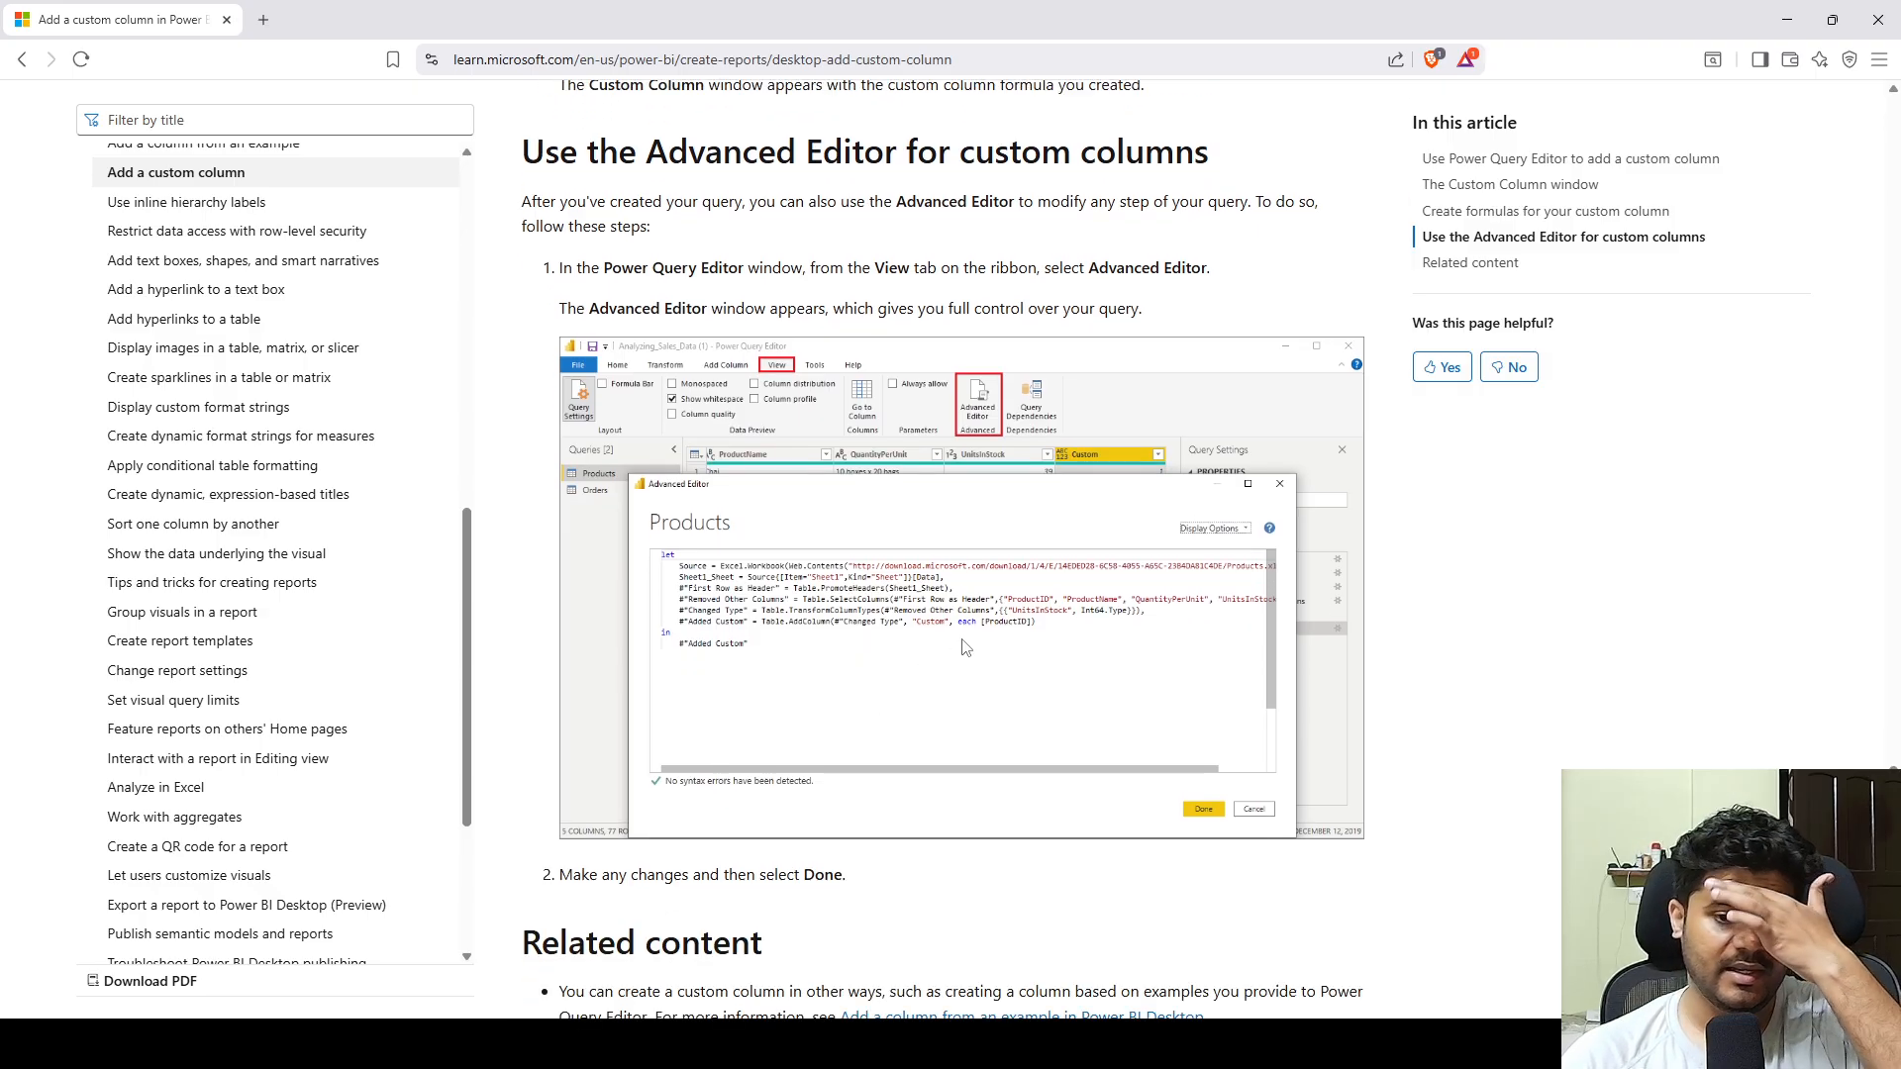
scroll(971, 639, "down", 2)
scroll(1075, 697, "up", 1)
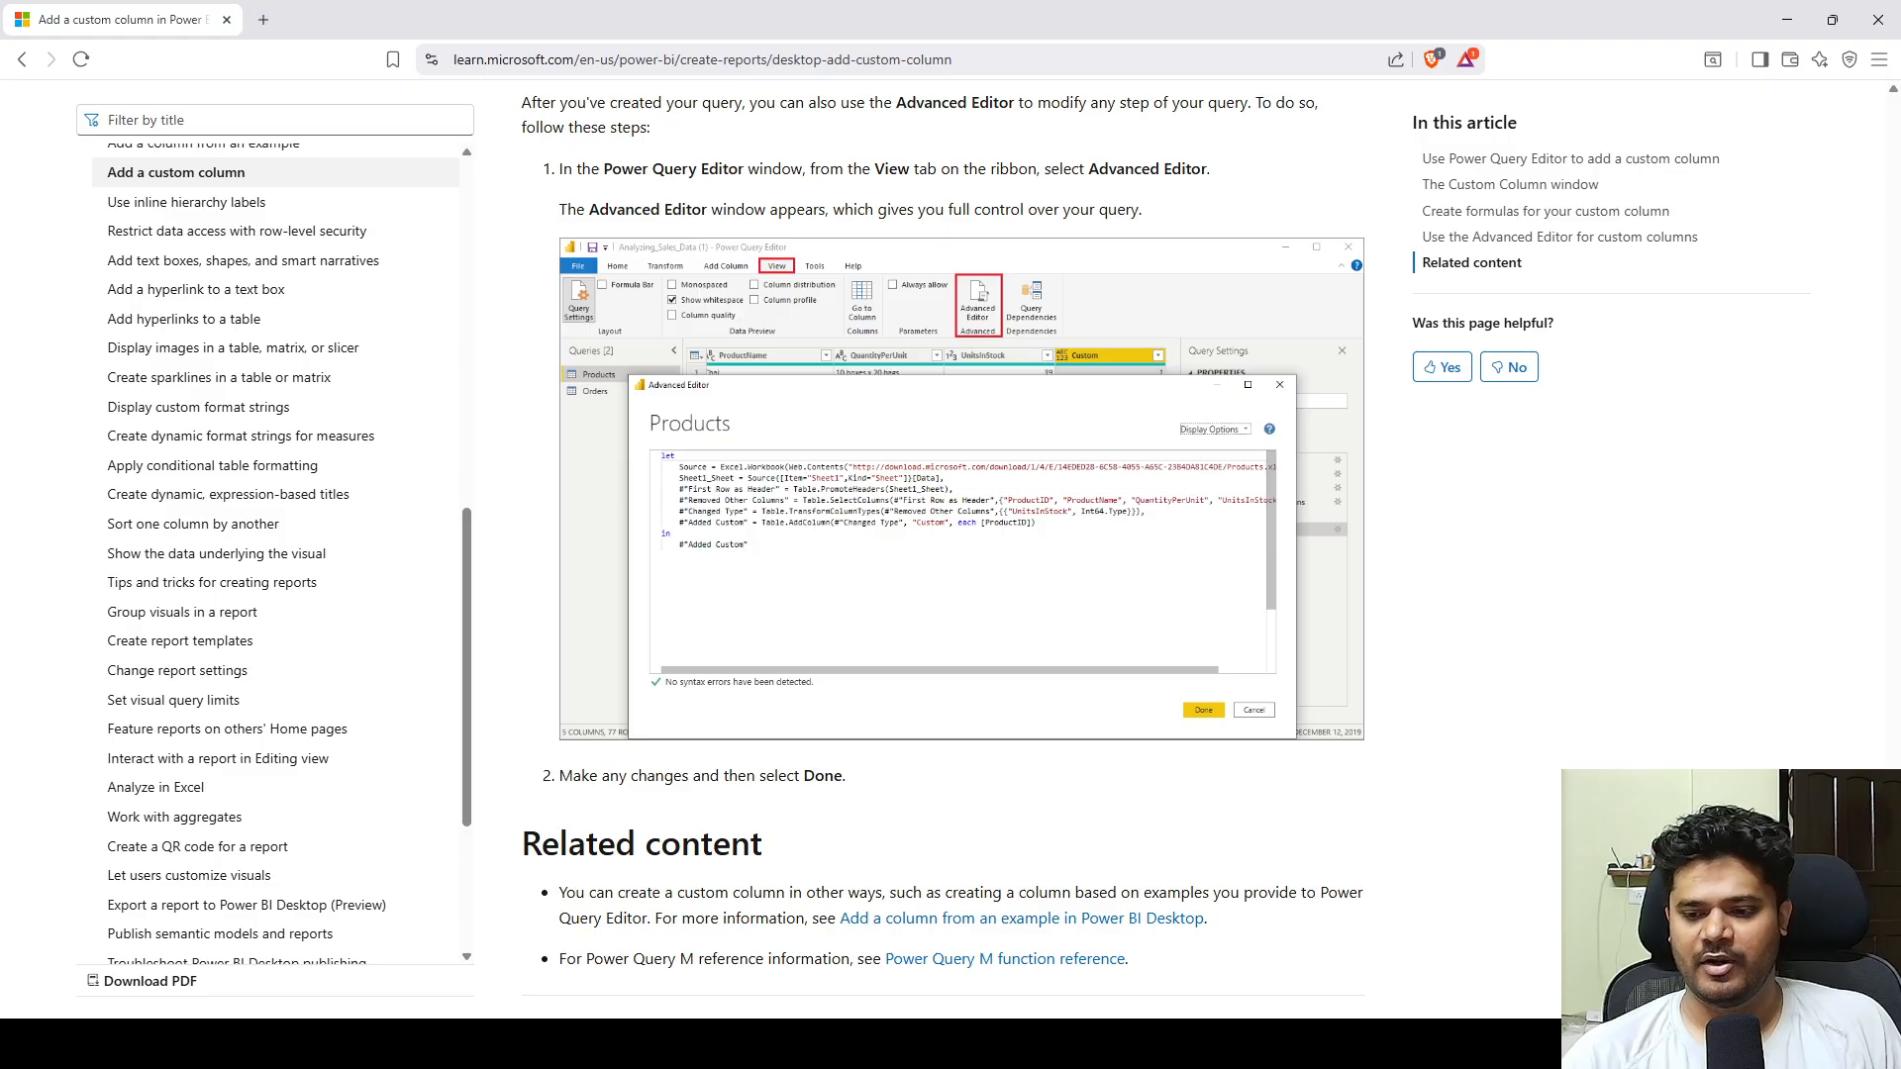
Switch to Power Query Editor and try choosing the Employee query's columns to keep by searching the column list for "date".
left_click(1338, 975)
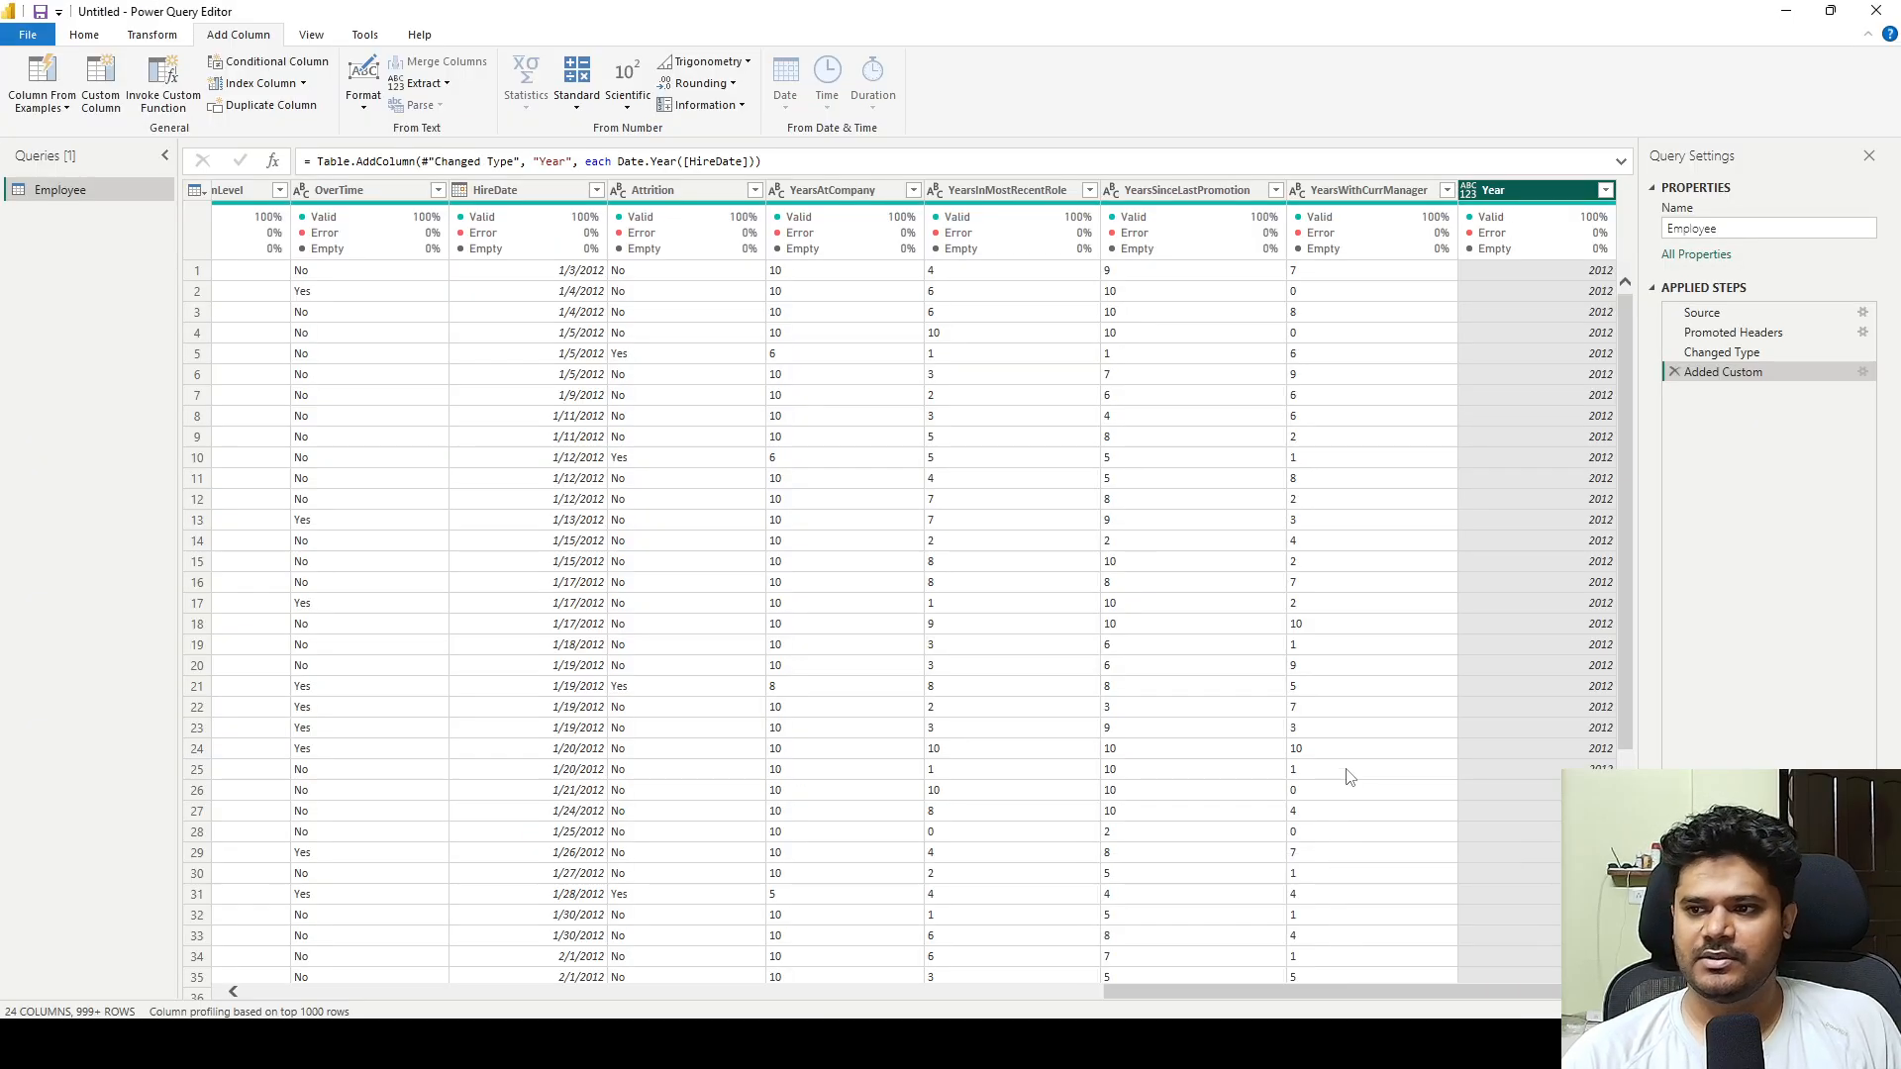
left_click_drag(1317, 992, 465, 992)
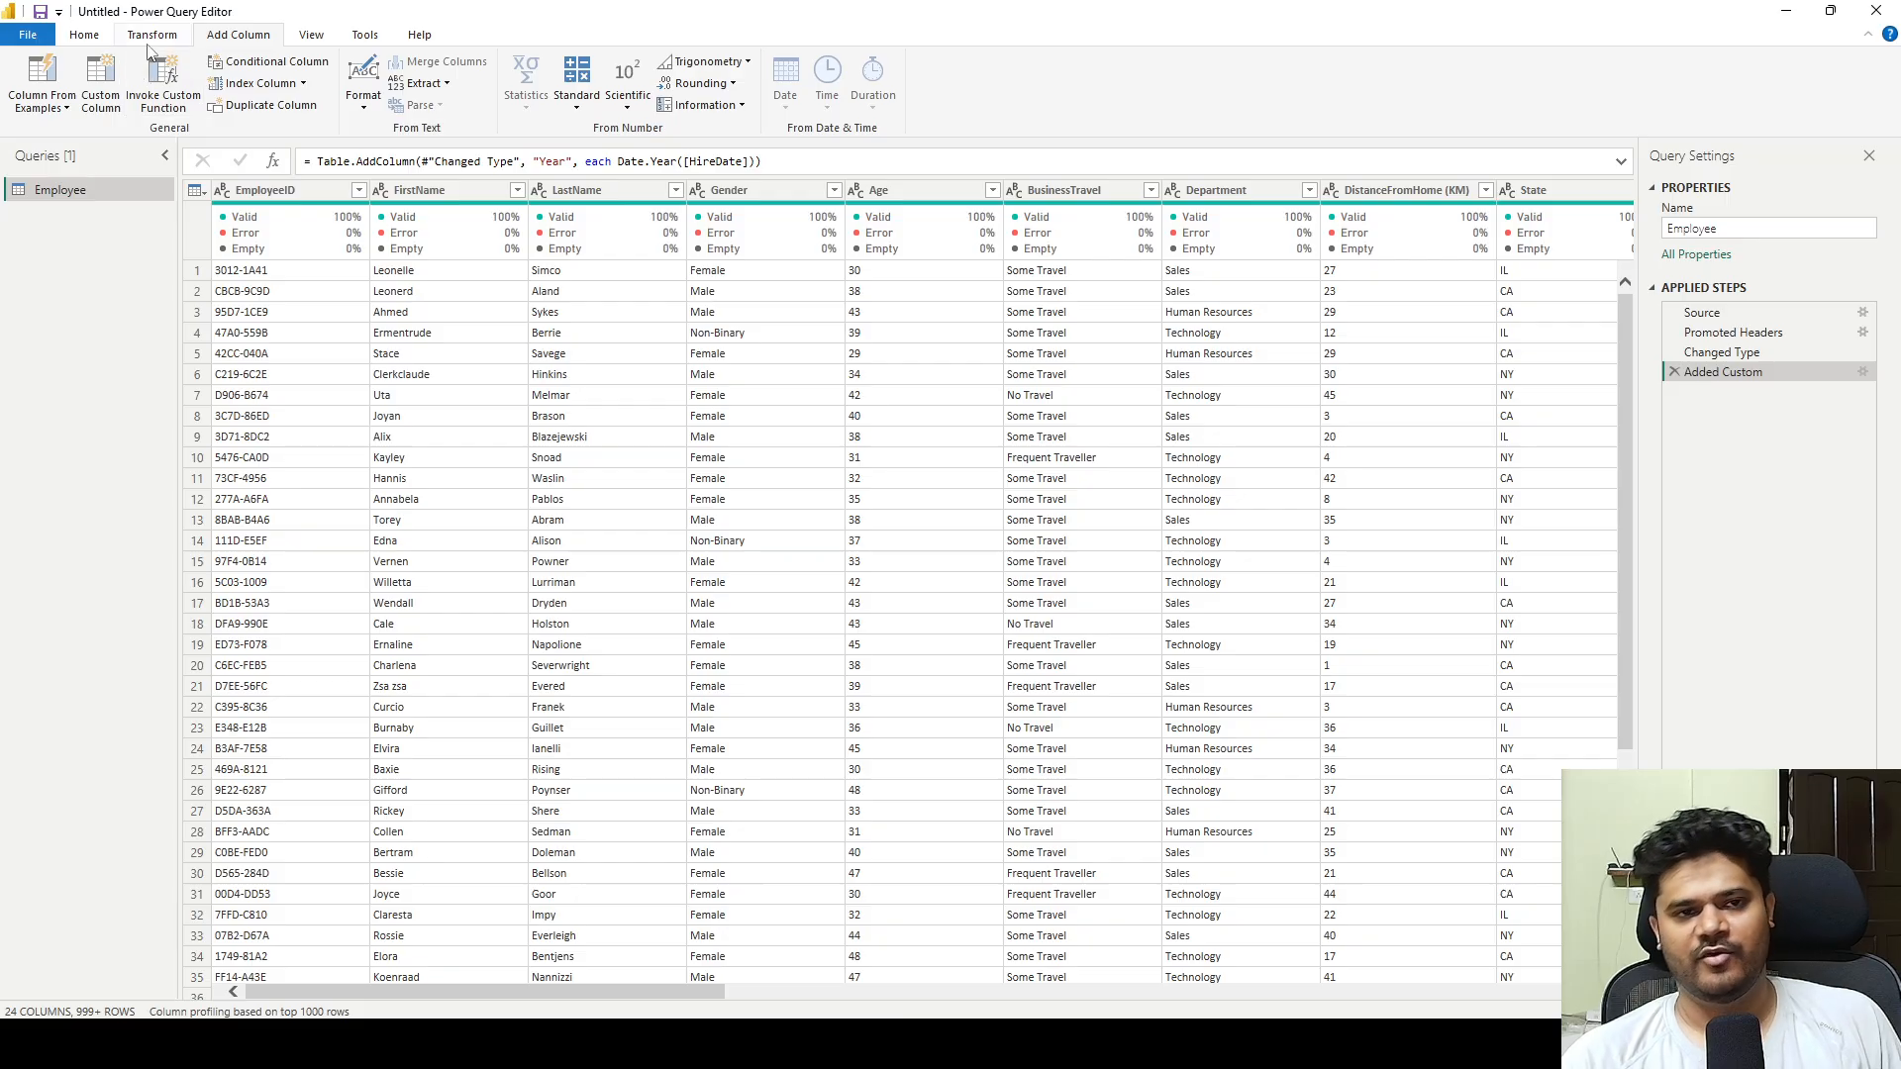
left_click(93, 44)
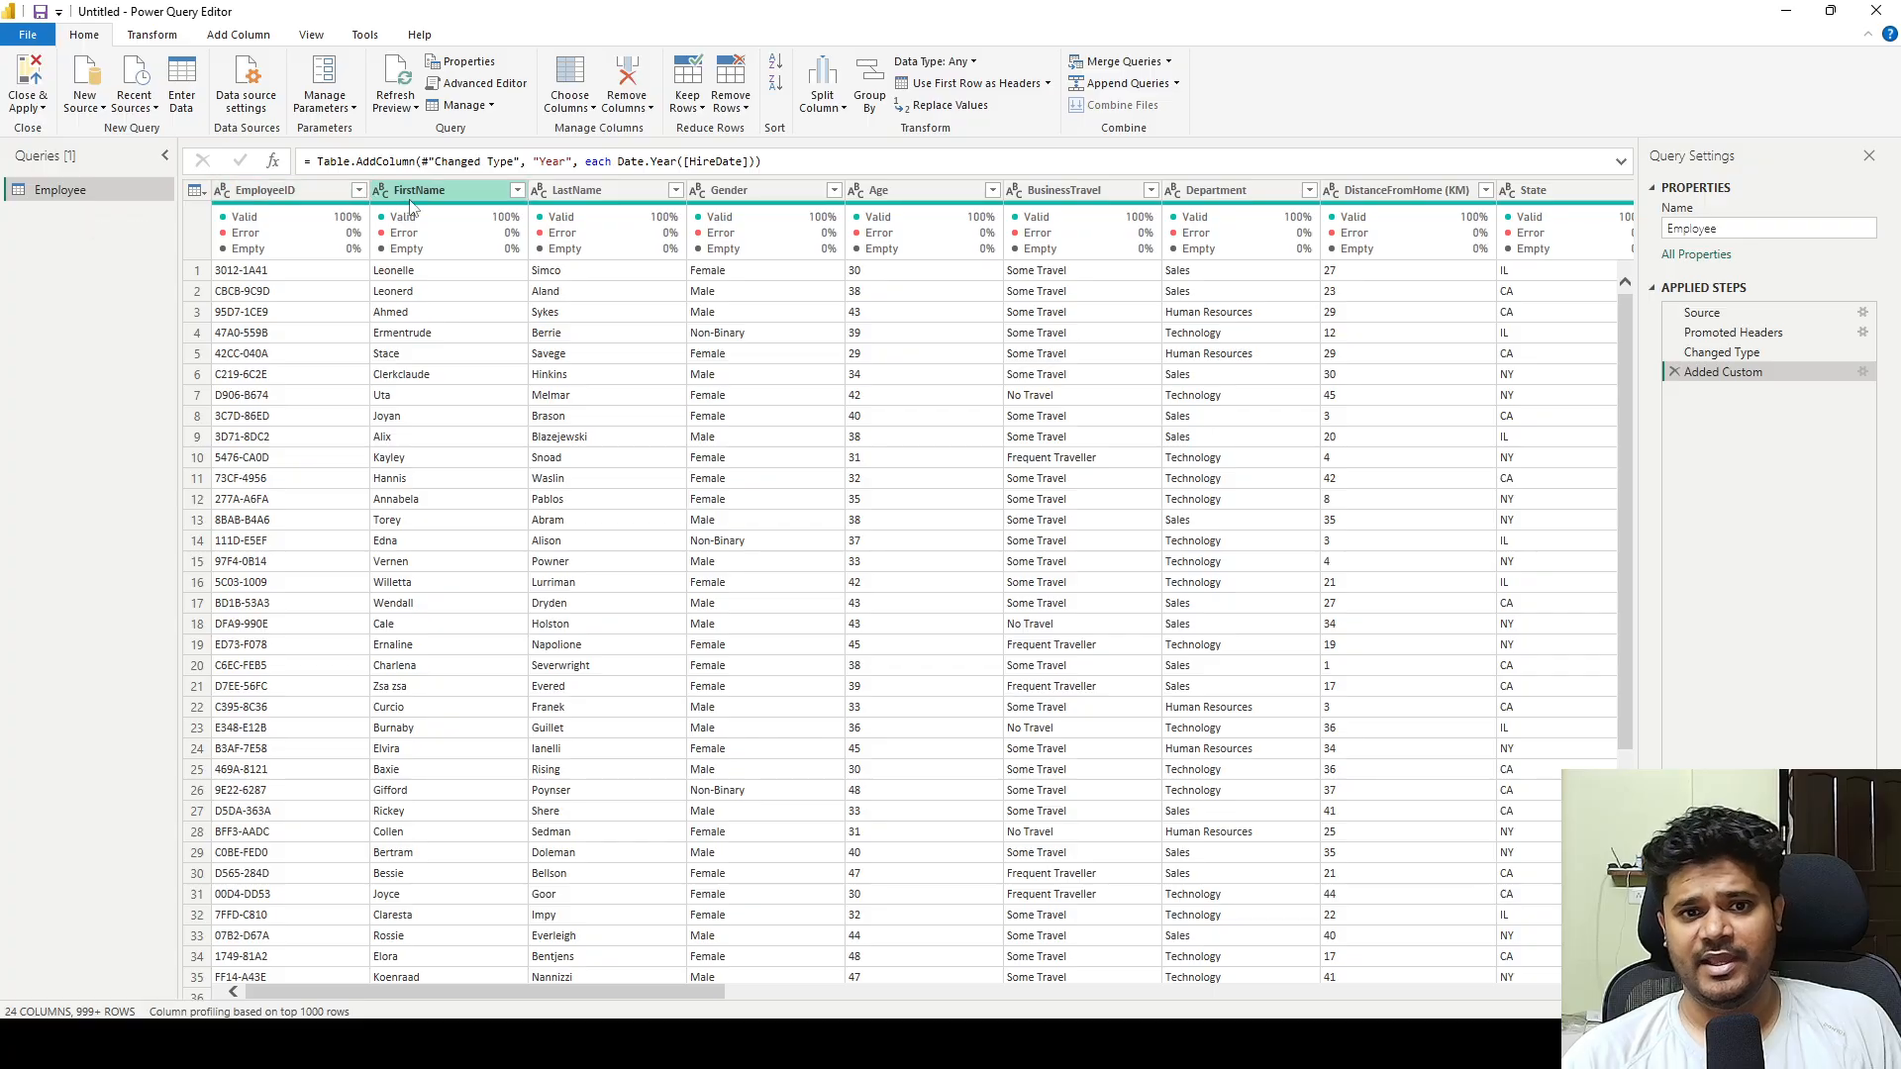
left_click(569, 79)
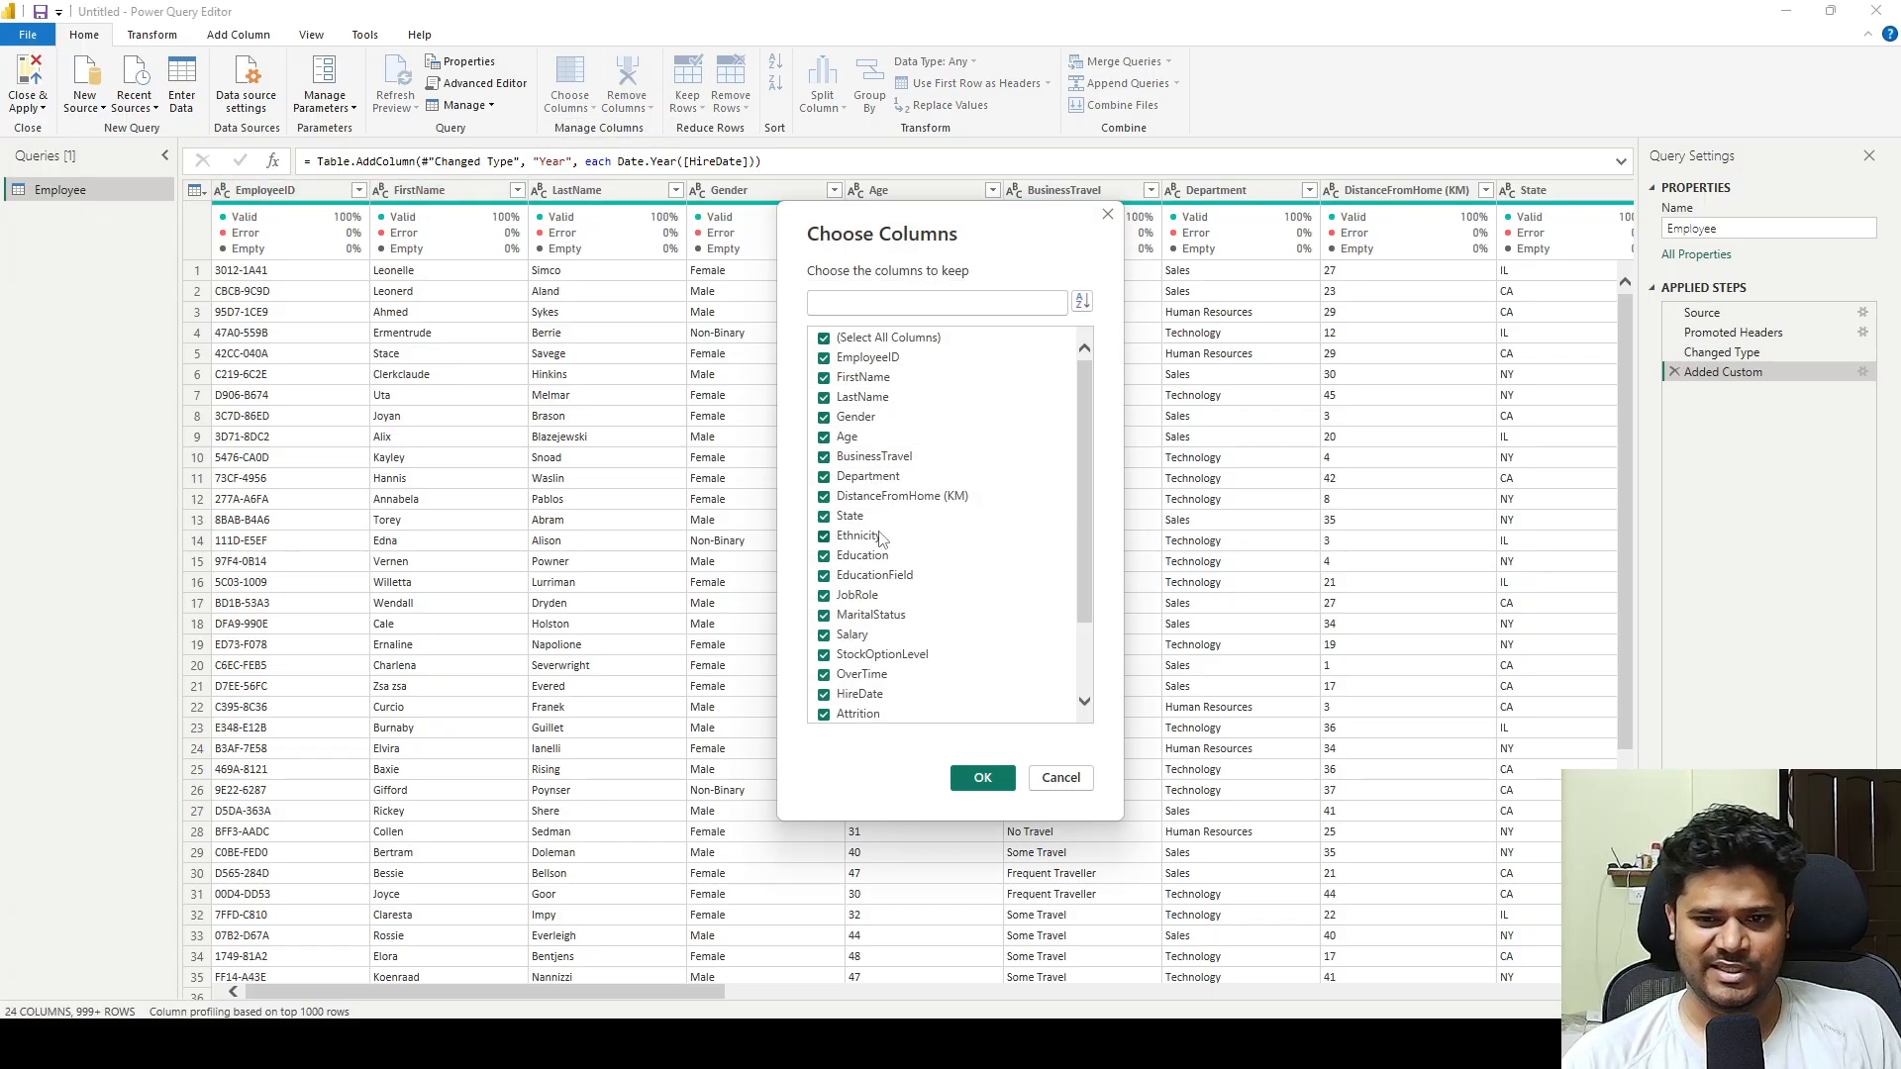
scroll(930, 604, "down", 3)
scroll(930, 603, "up", 3)
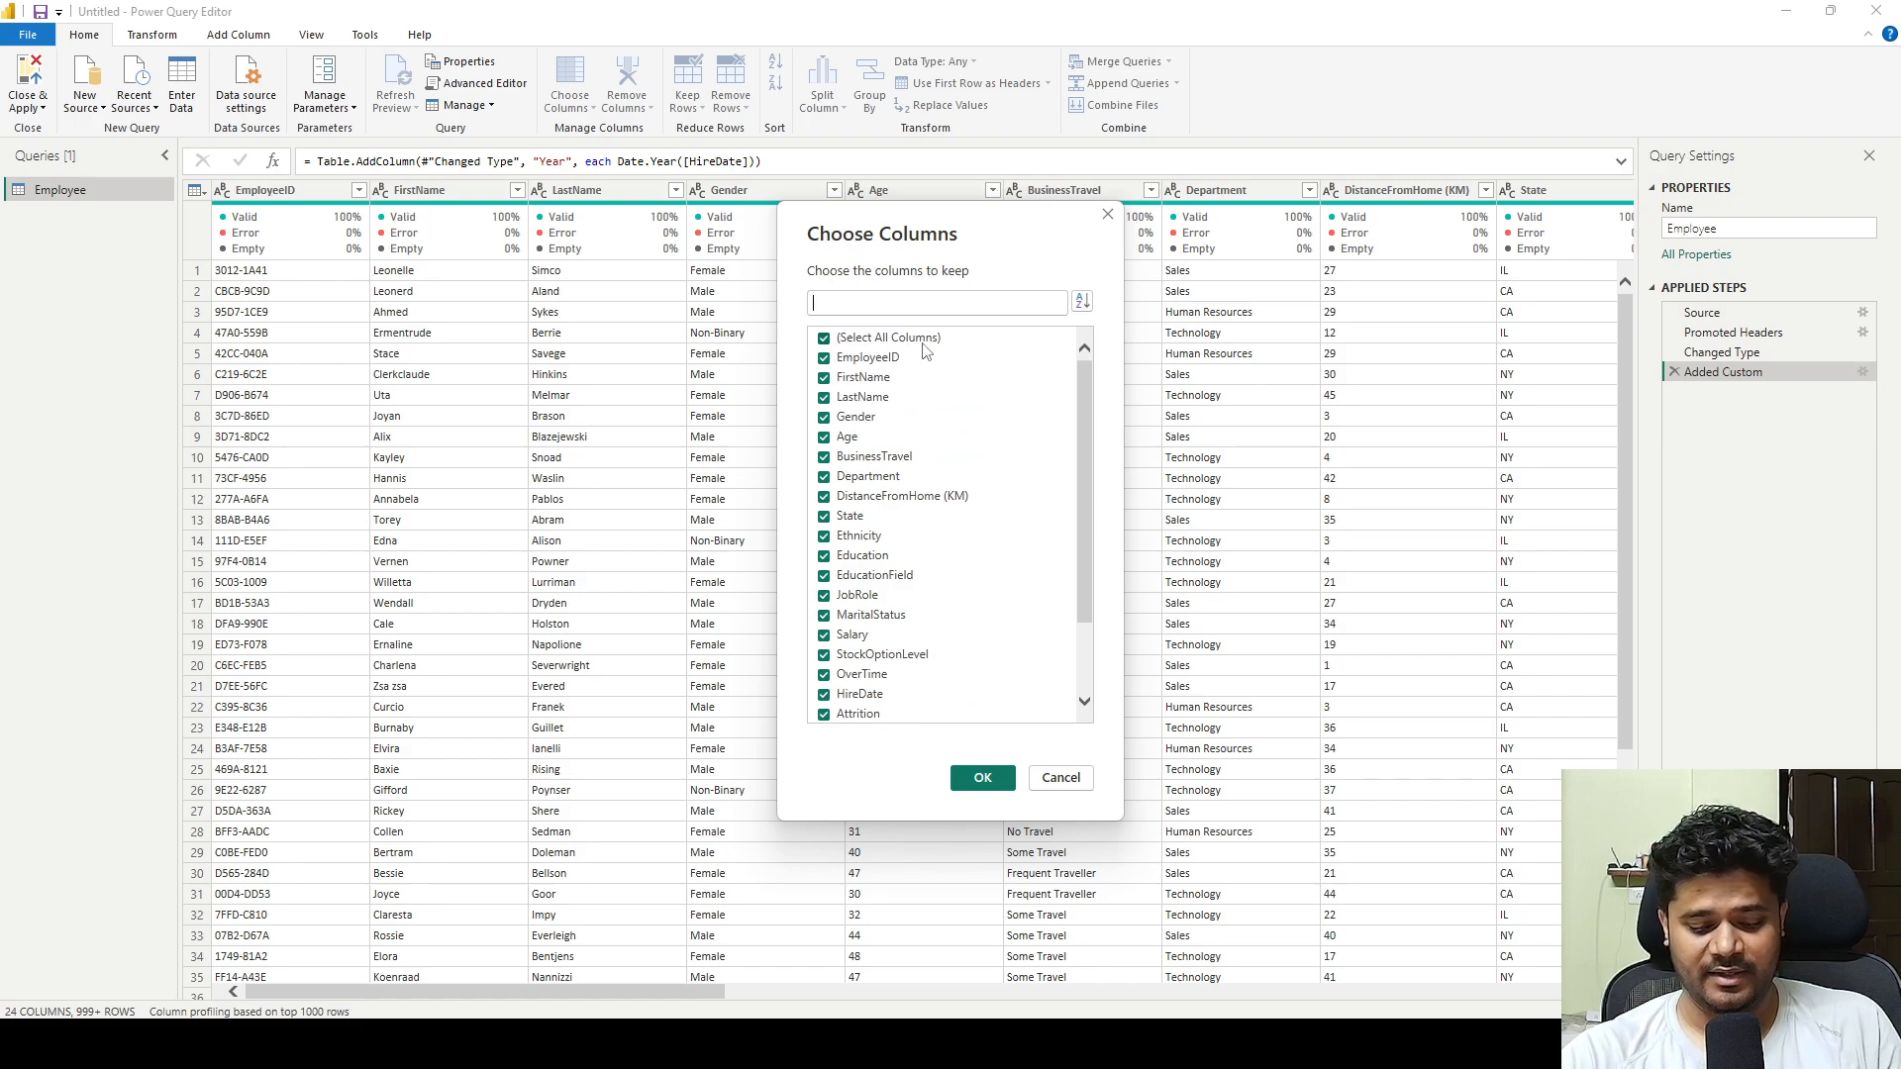
type("date")
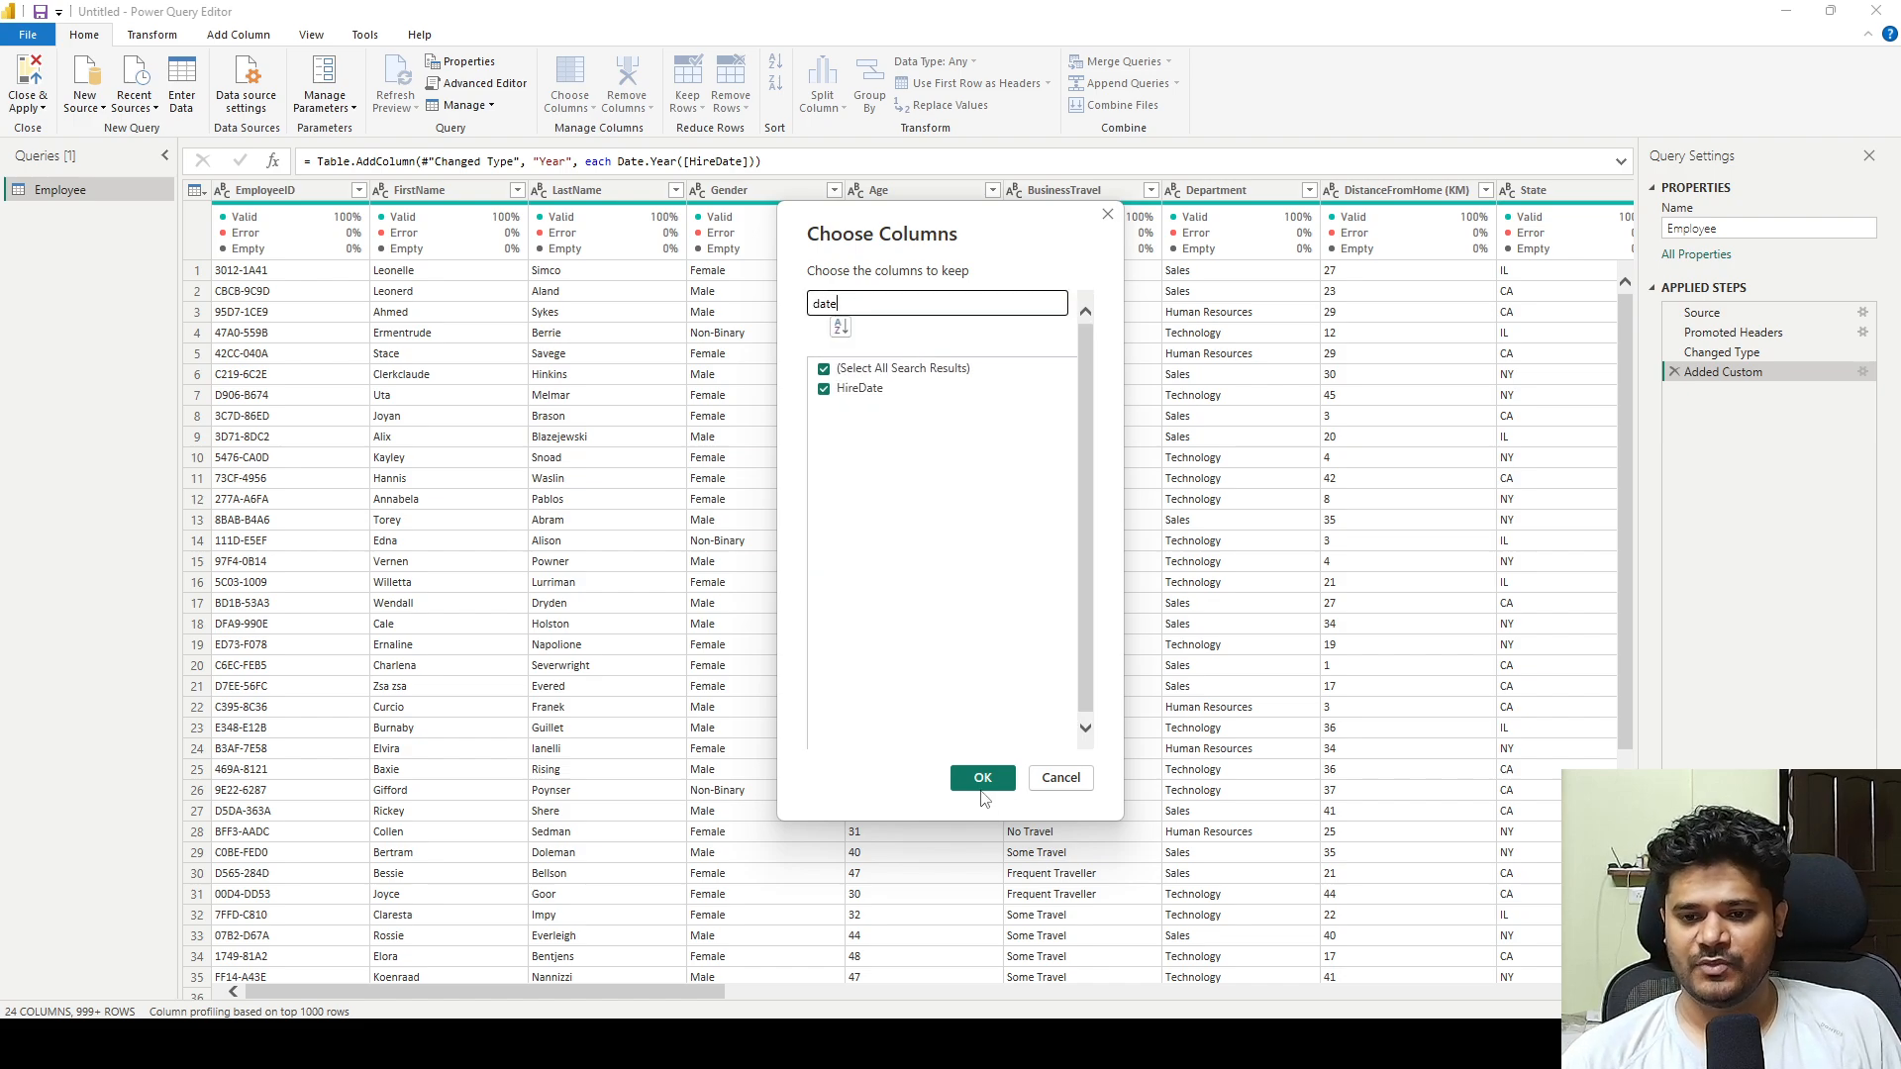
left_click(982, 780)
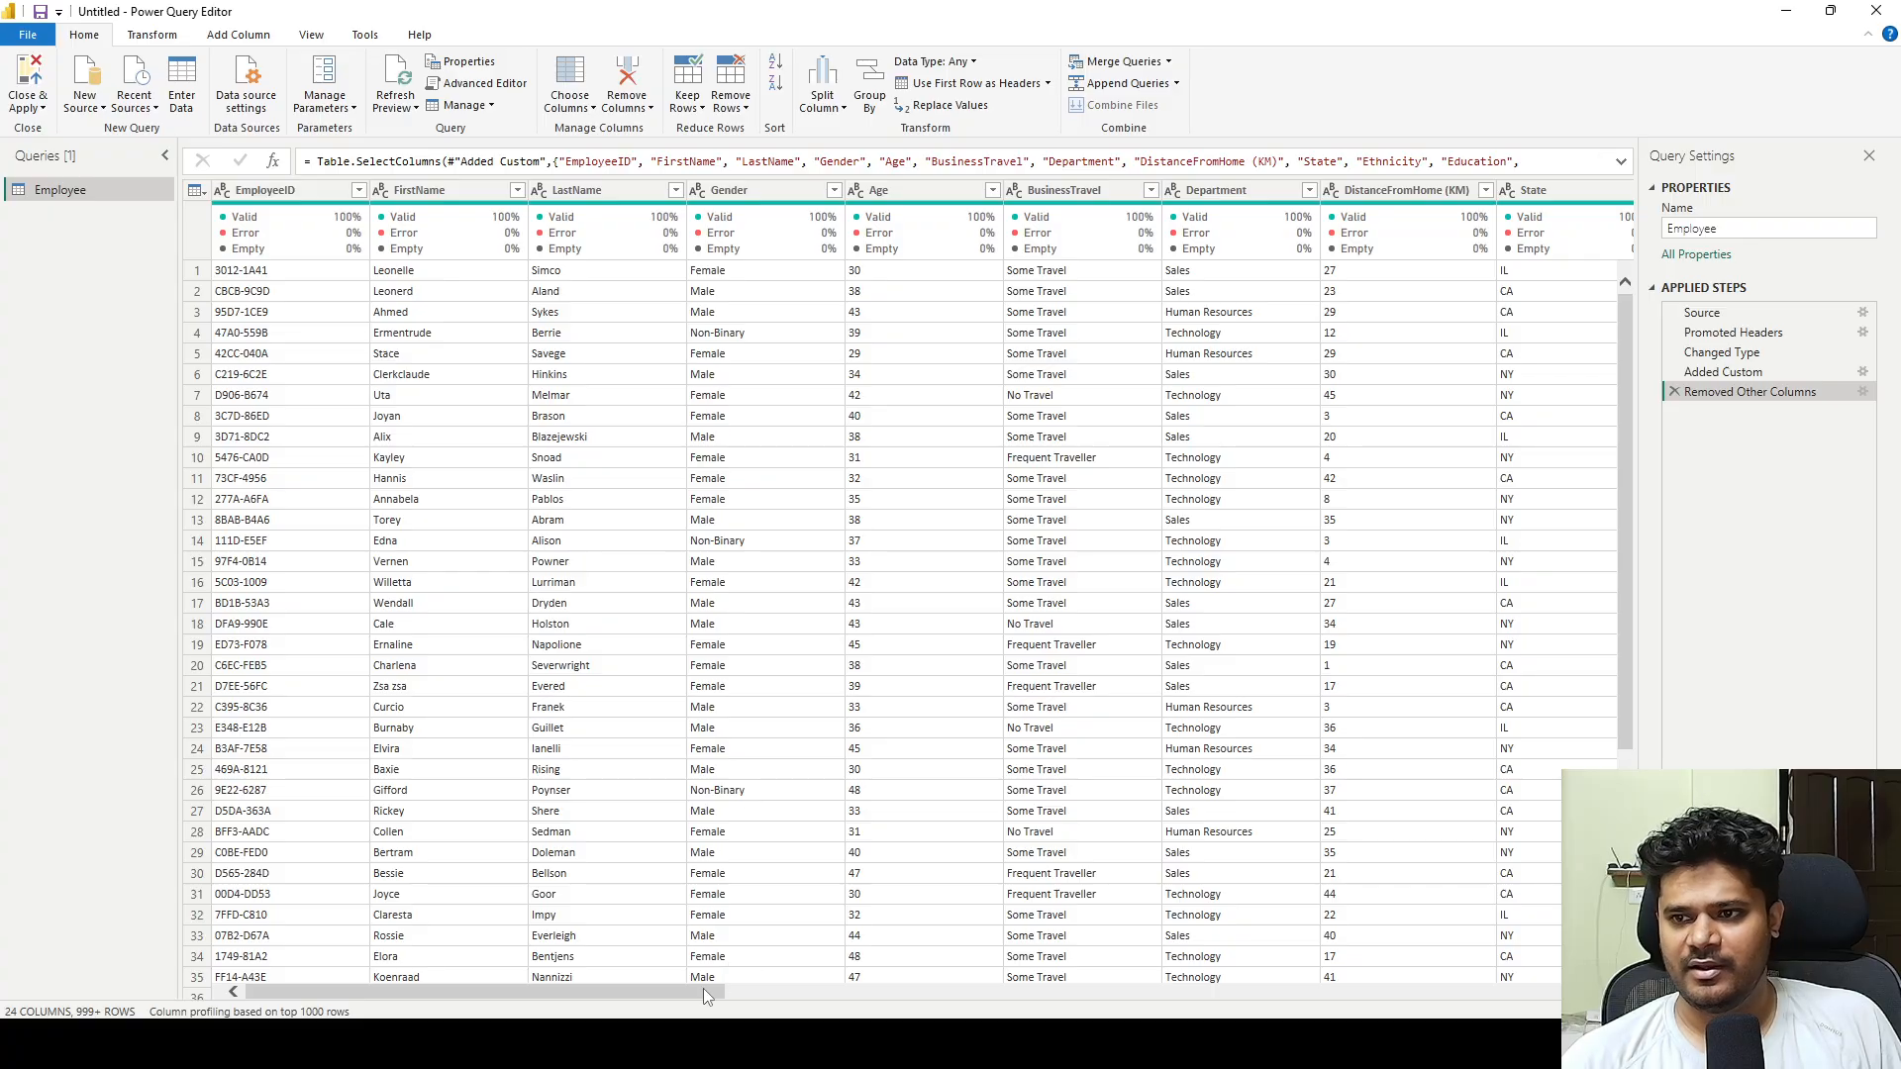
left_click_drag(702, 988, 1561, 990)
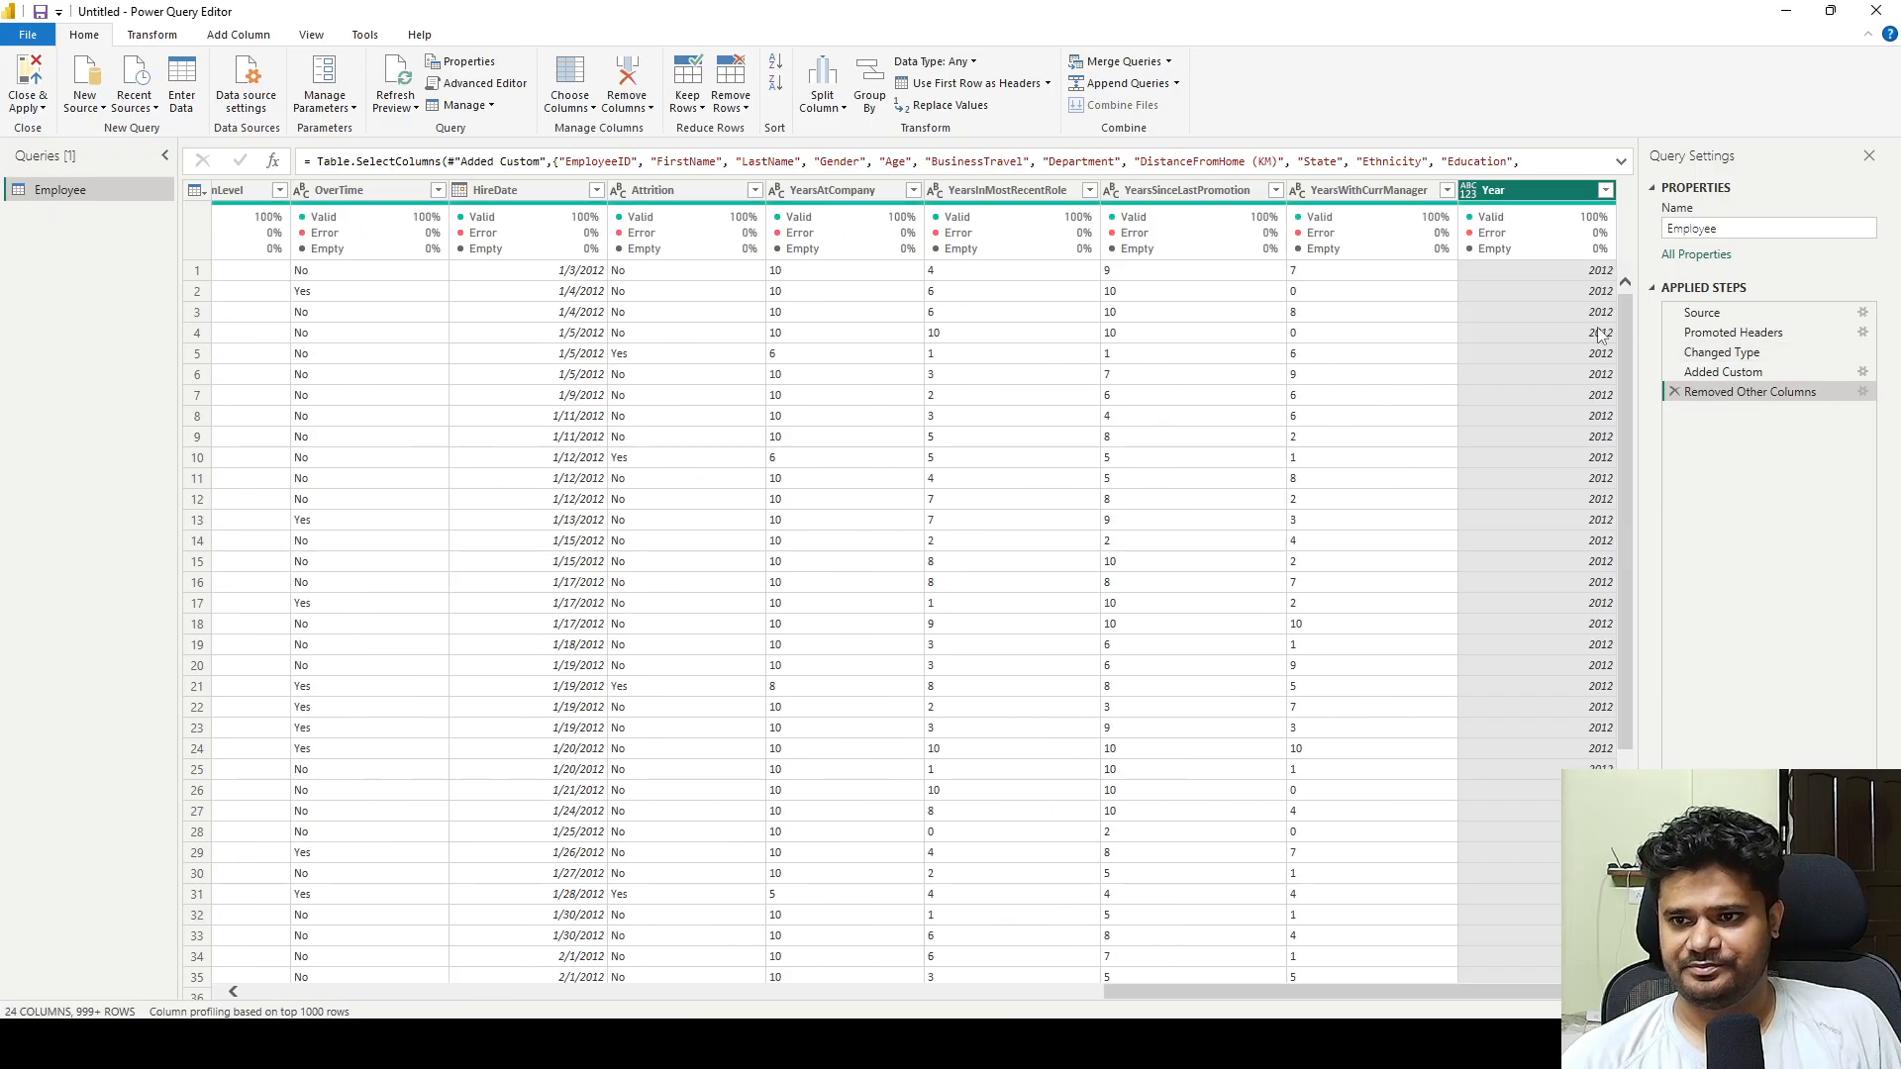
Delete the Removed Other Columns and Added Custom steps from the Employee query.
left_click(1675, 393)
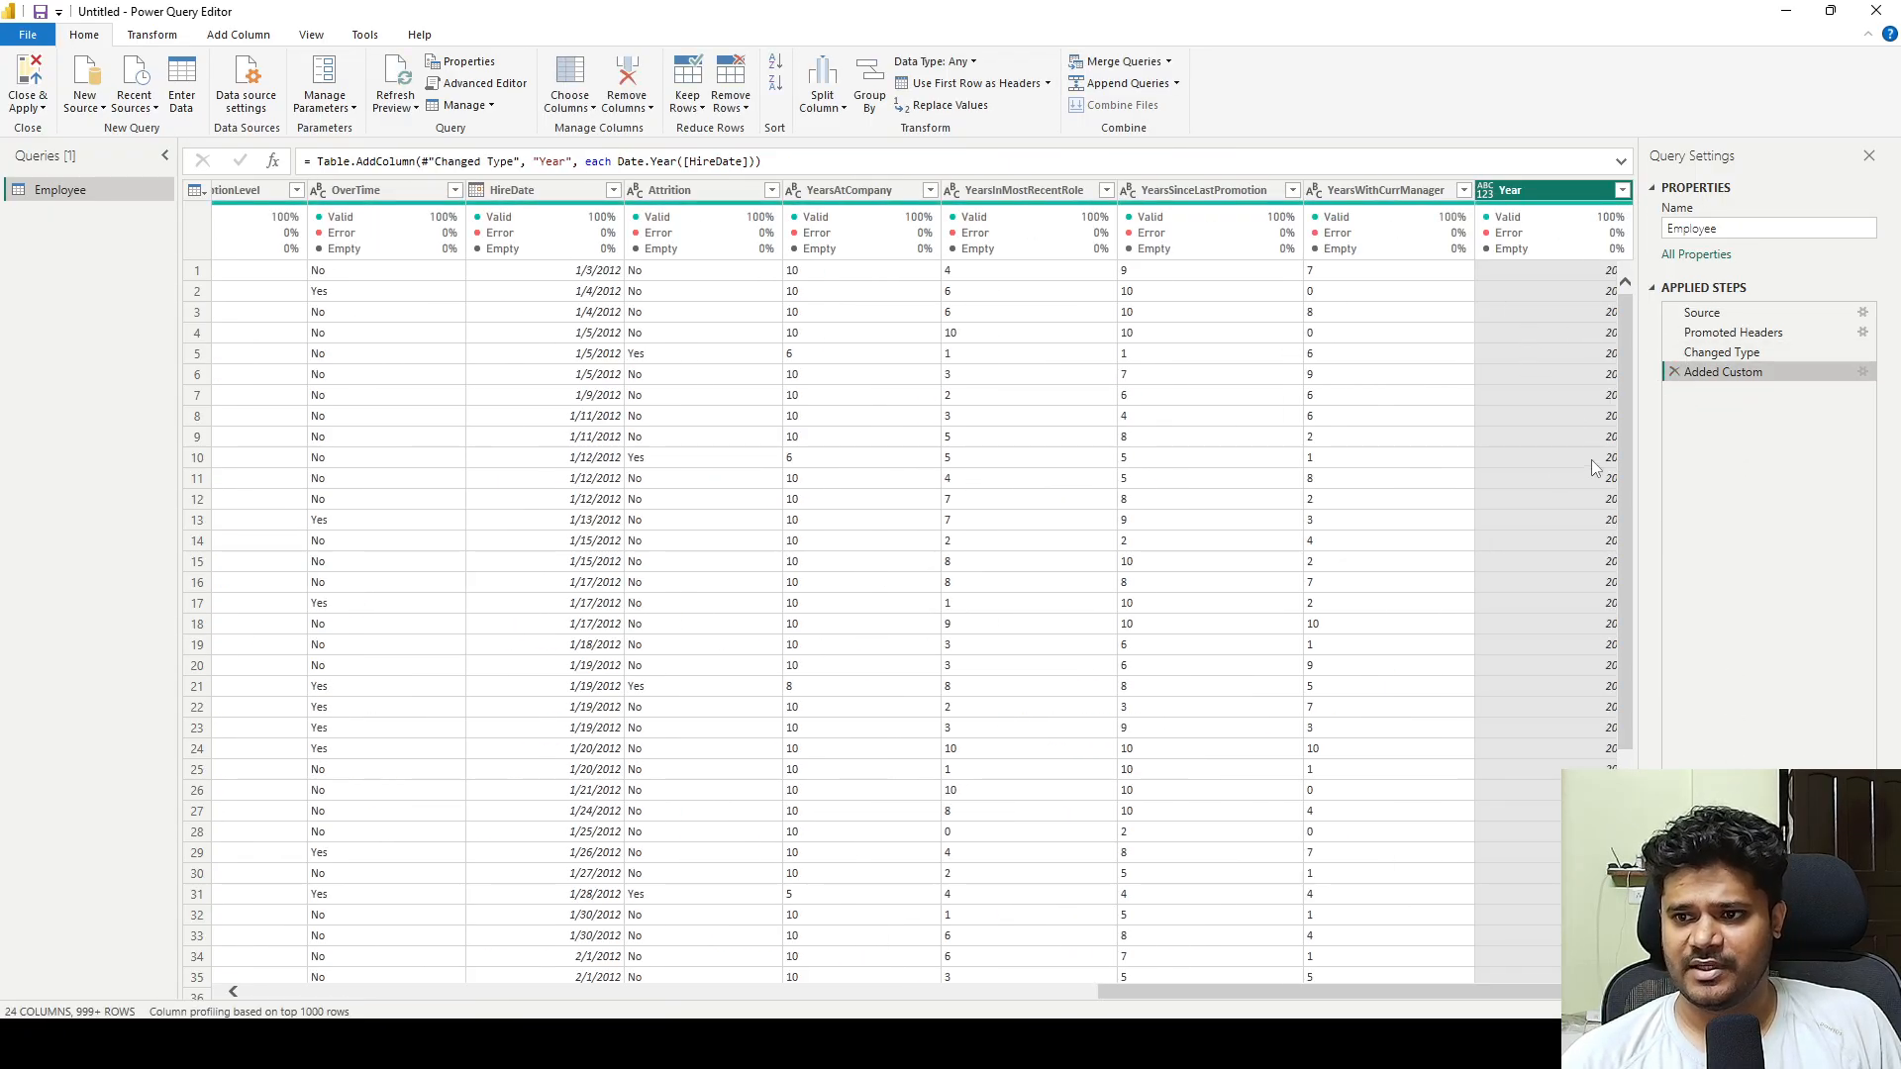
left_click(1673, 371)
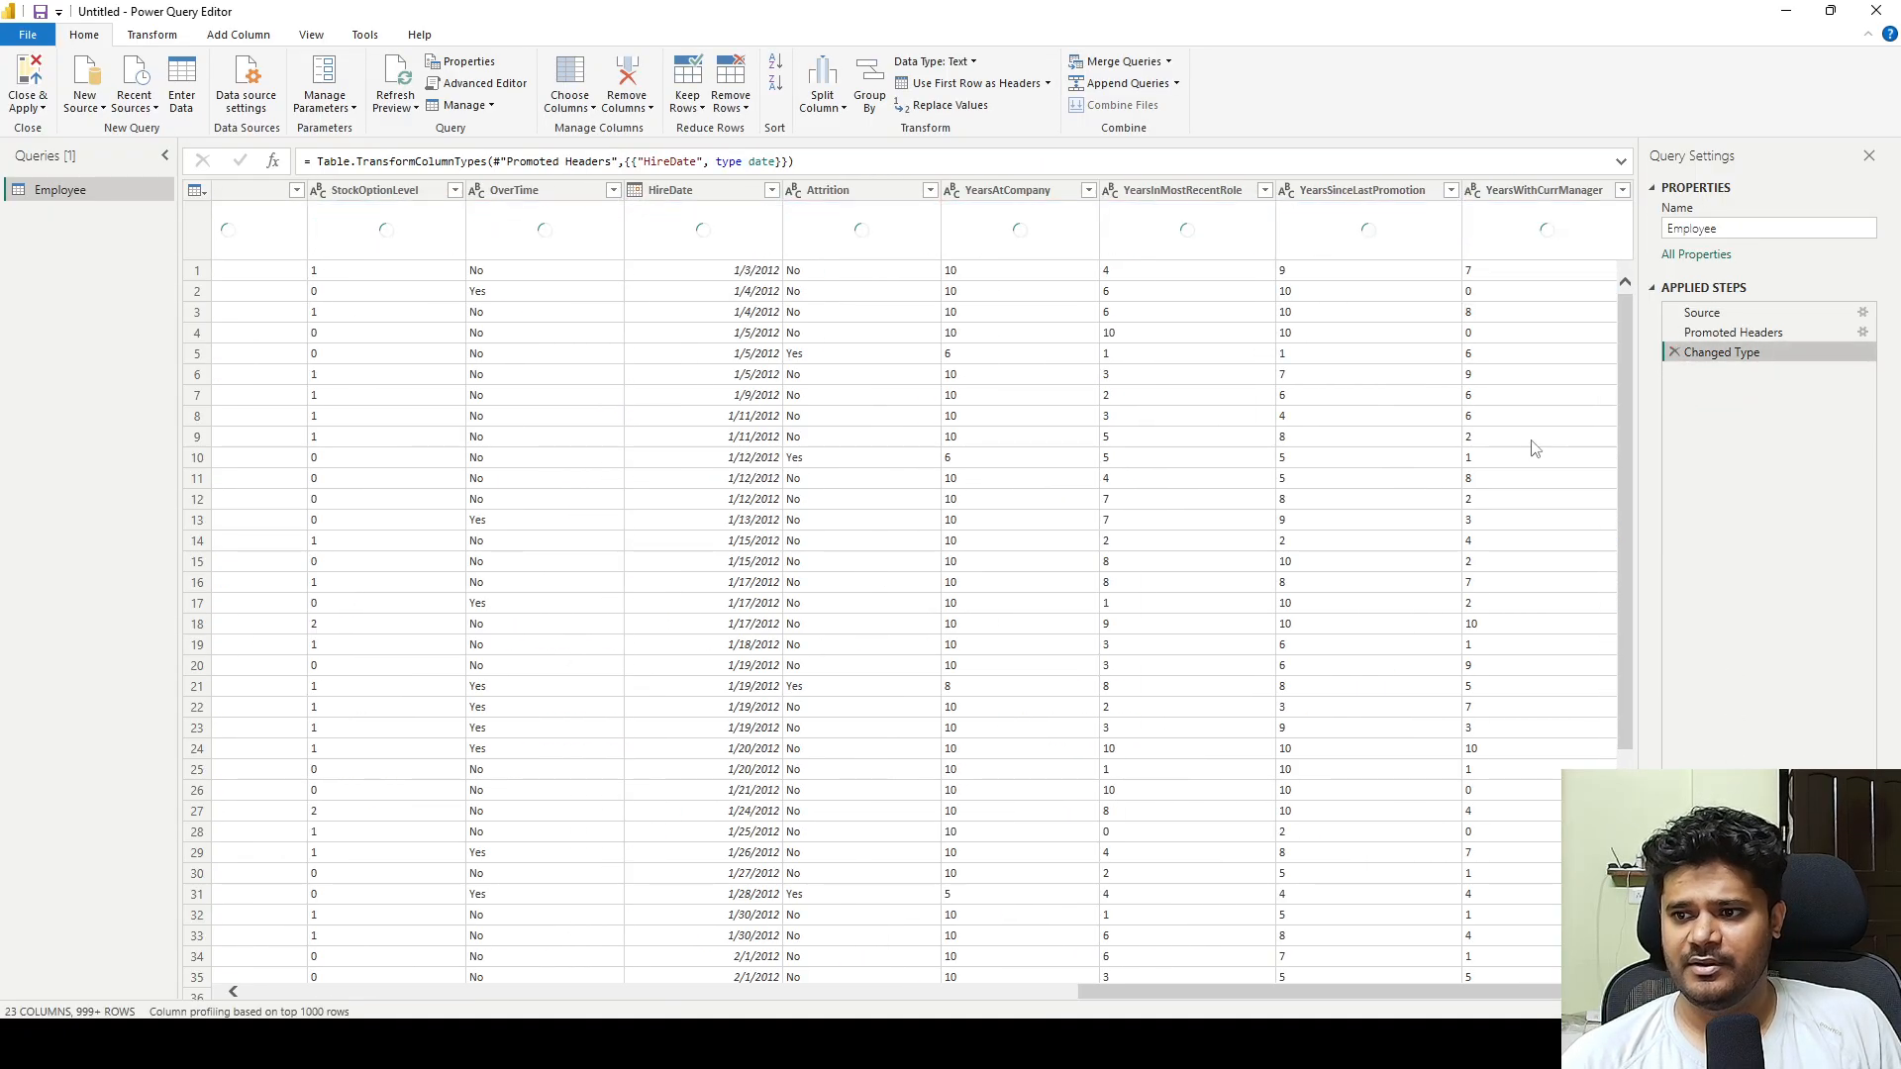
Change the HireDate column's data type to Date/Time, adding the conversion as a new step.
left_click(676, 191)
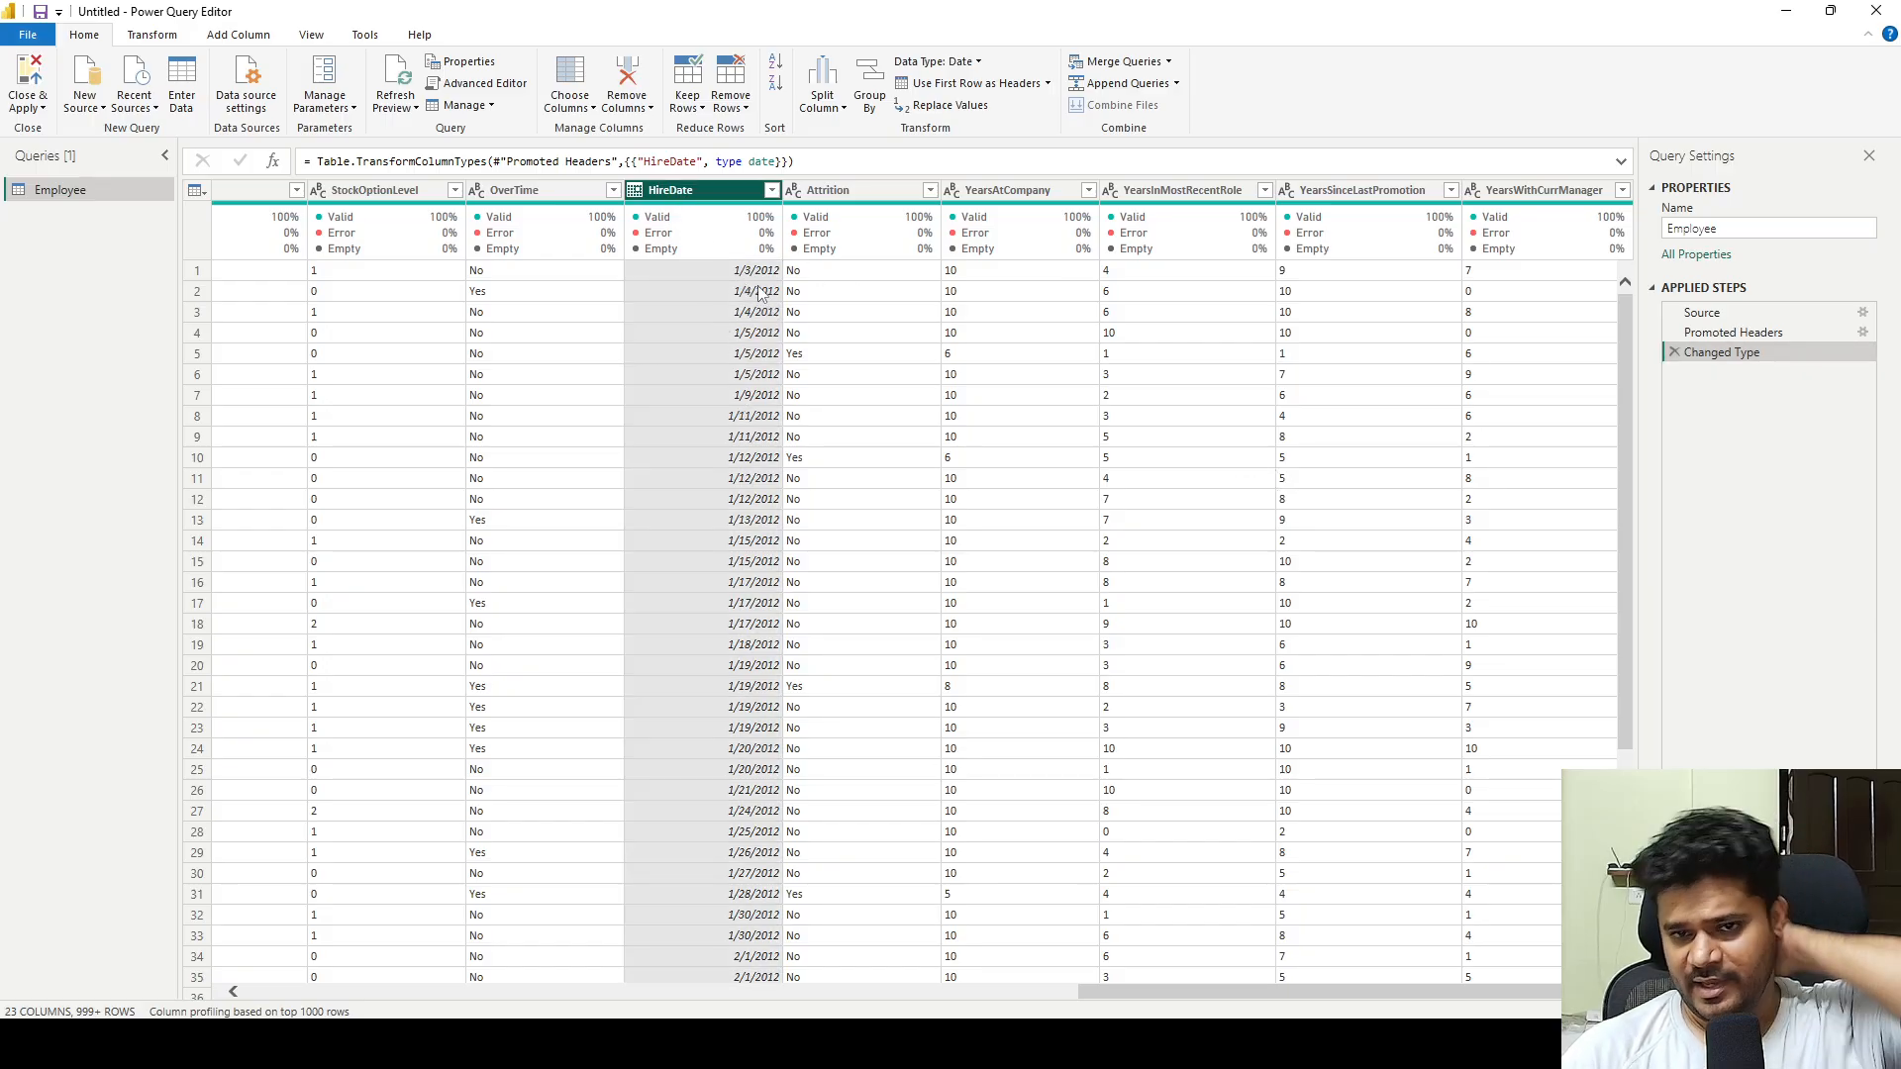
mouse_move(752, 260)
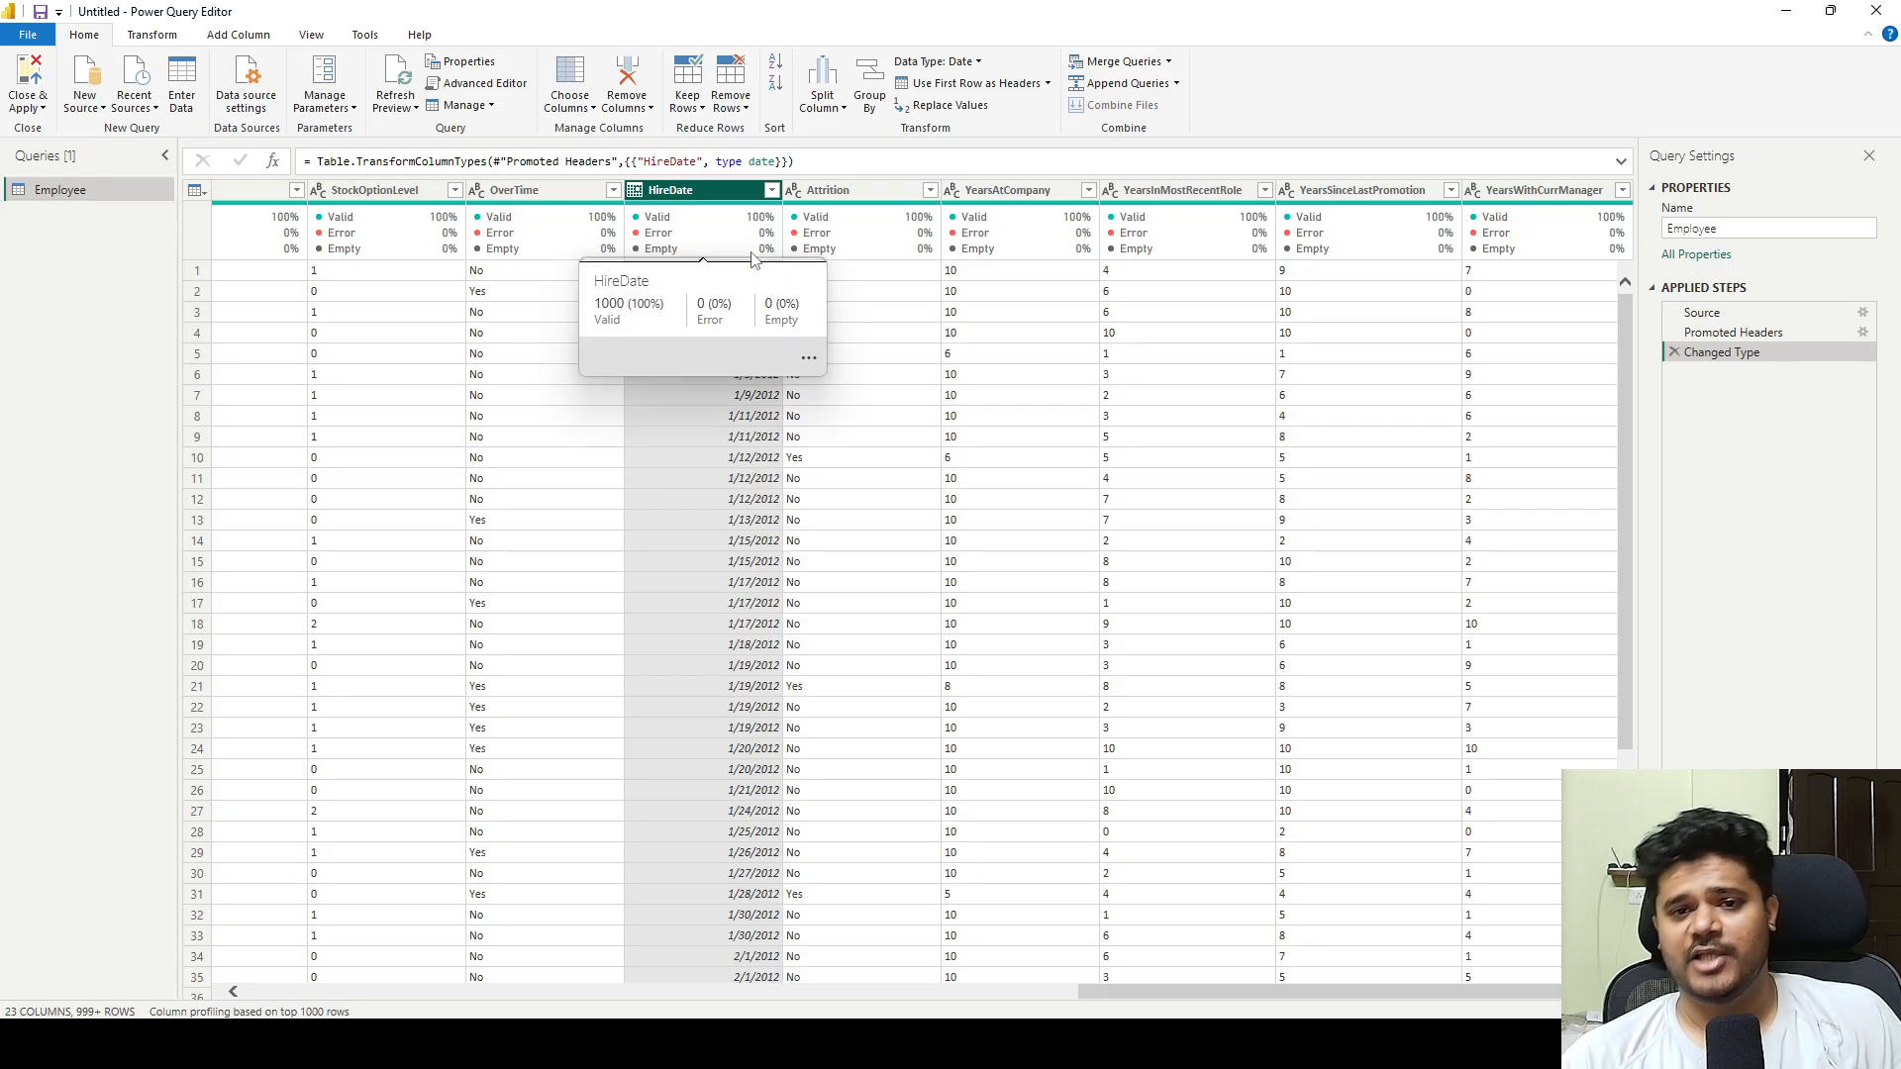
left_click(635, 191)
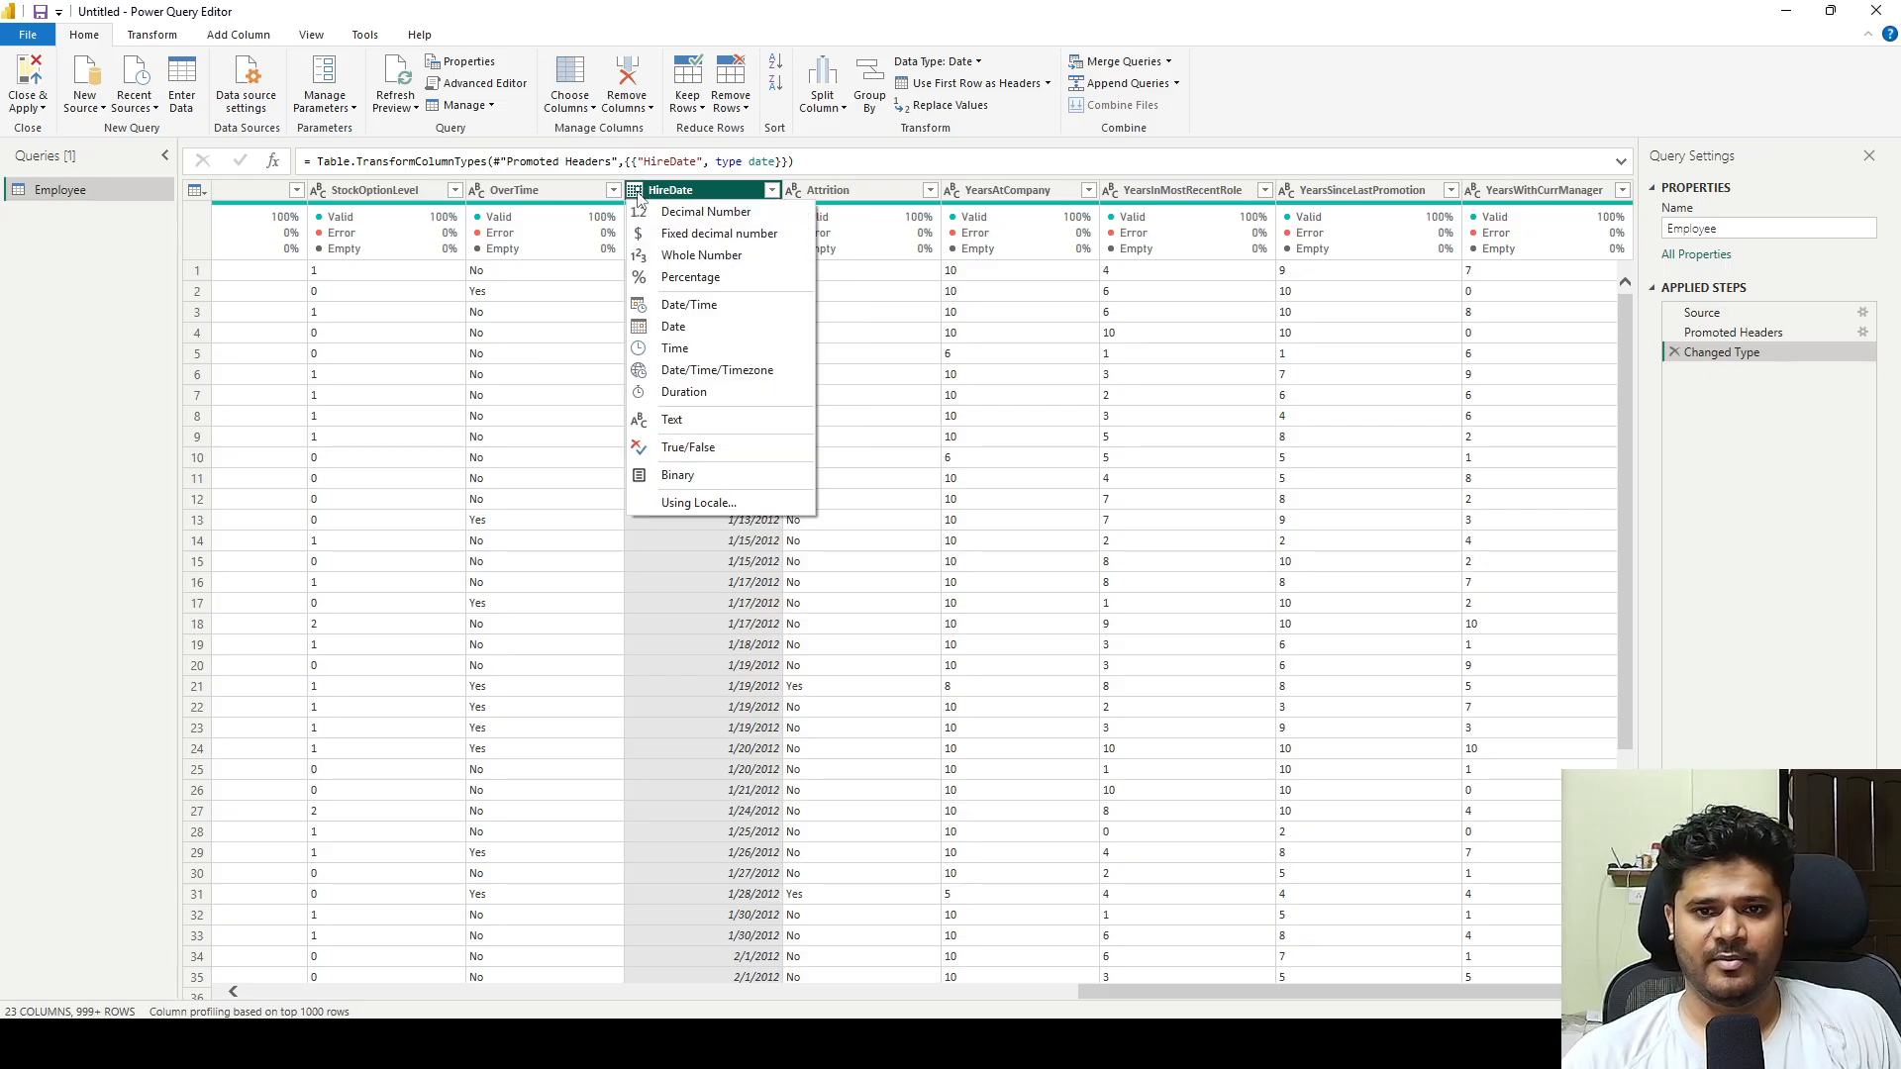
left_click(692, 302)
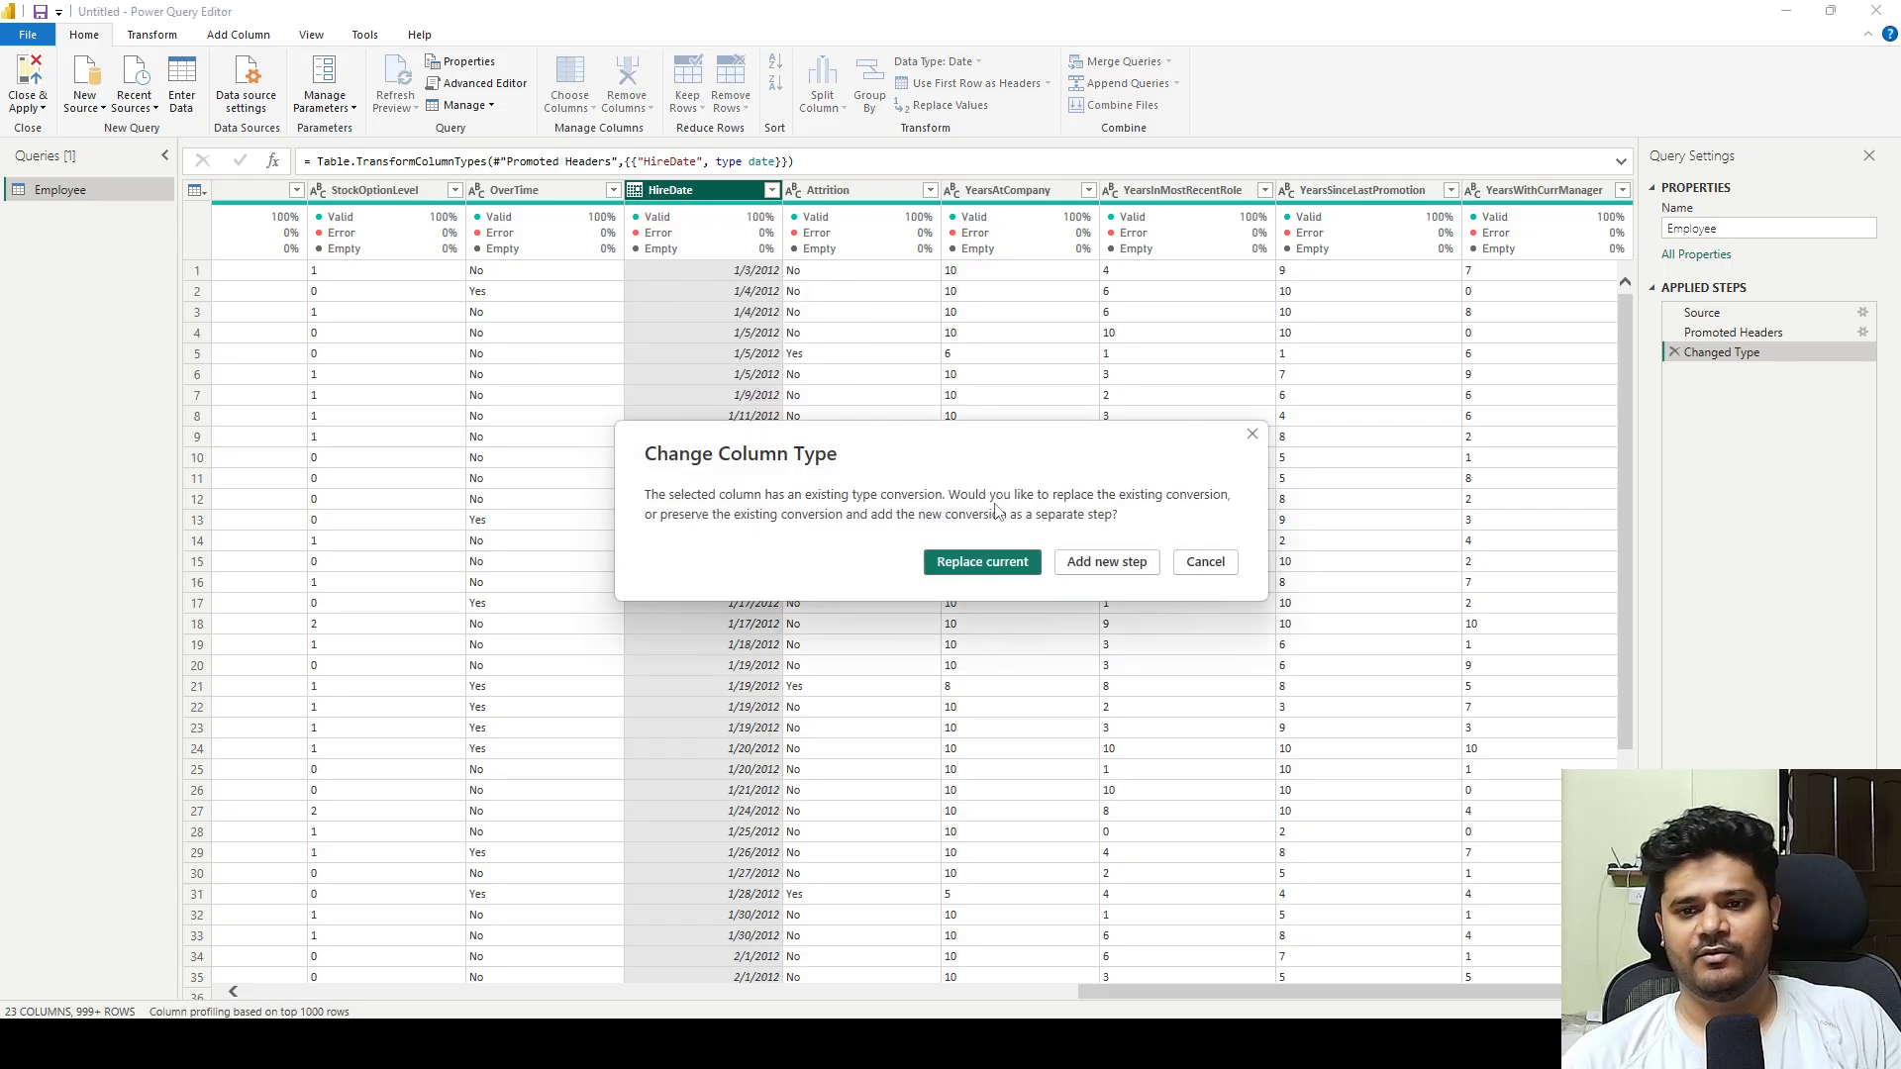
left_click(1106, 561)
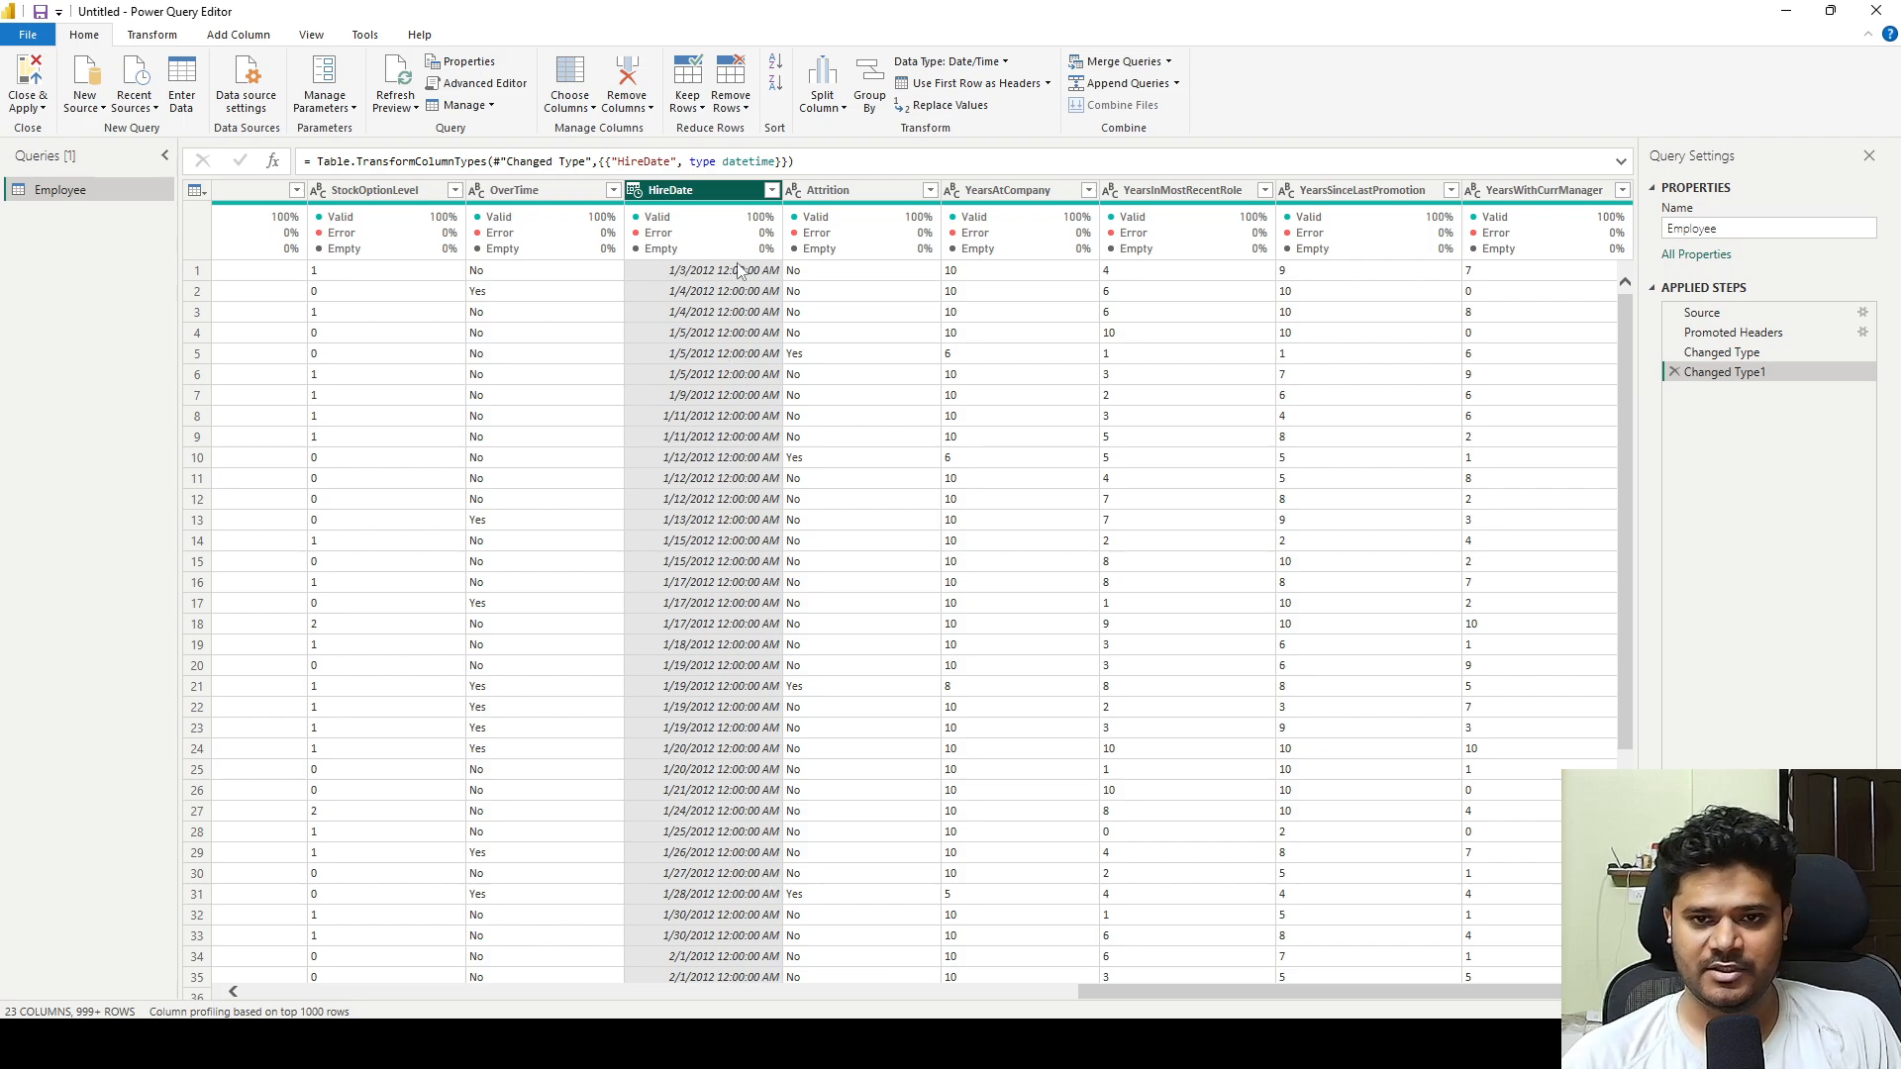
Delete the applied step that converts HireDate to Date/Time.
left_click(635, 193)
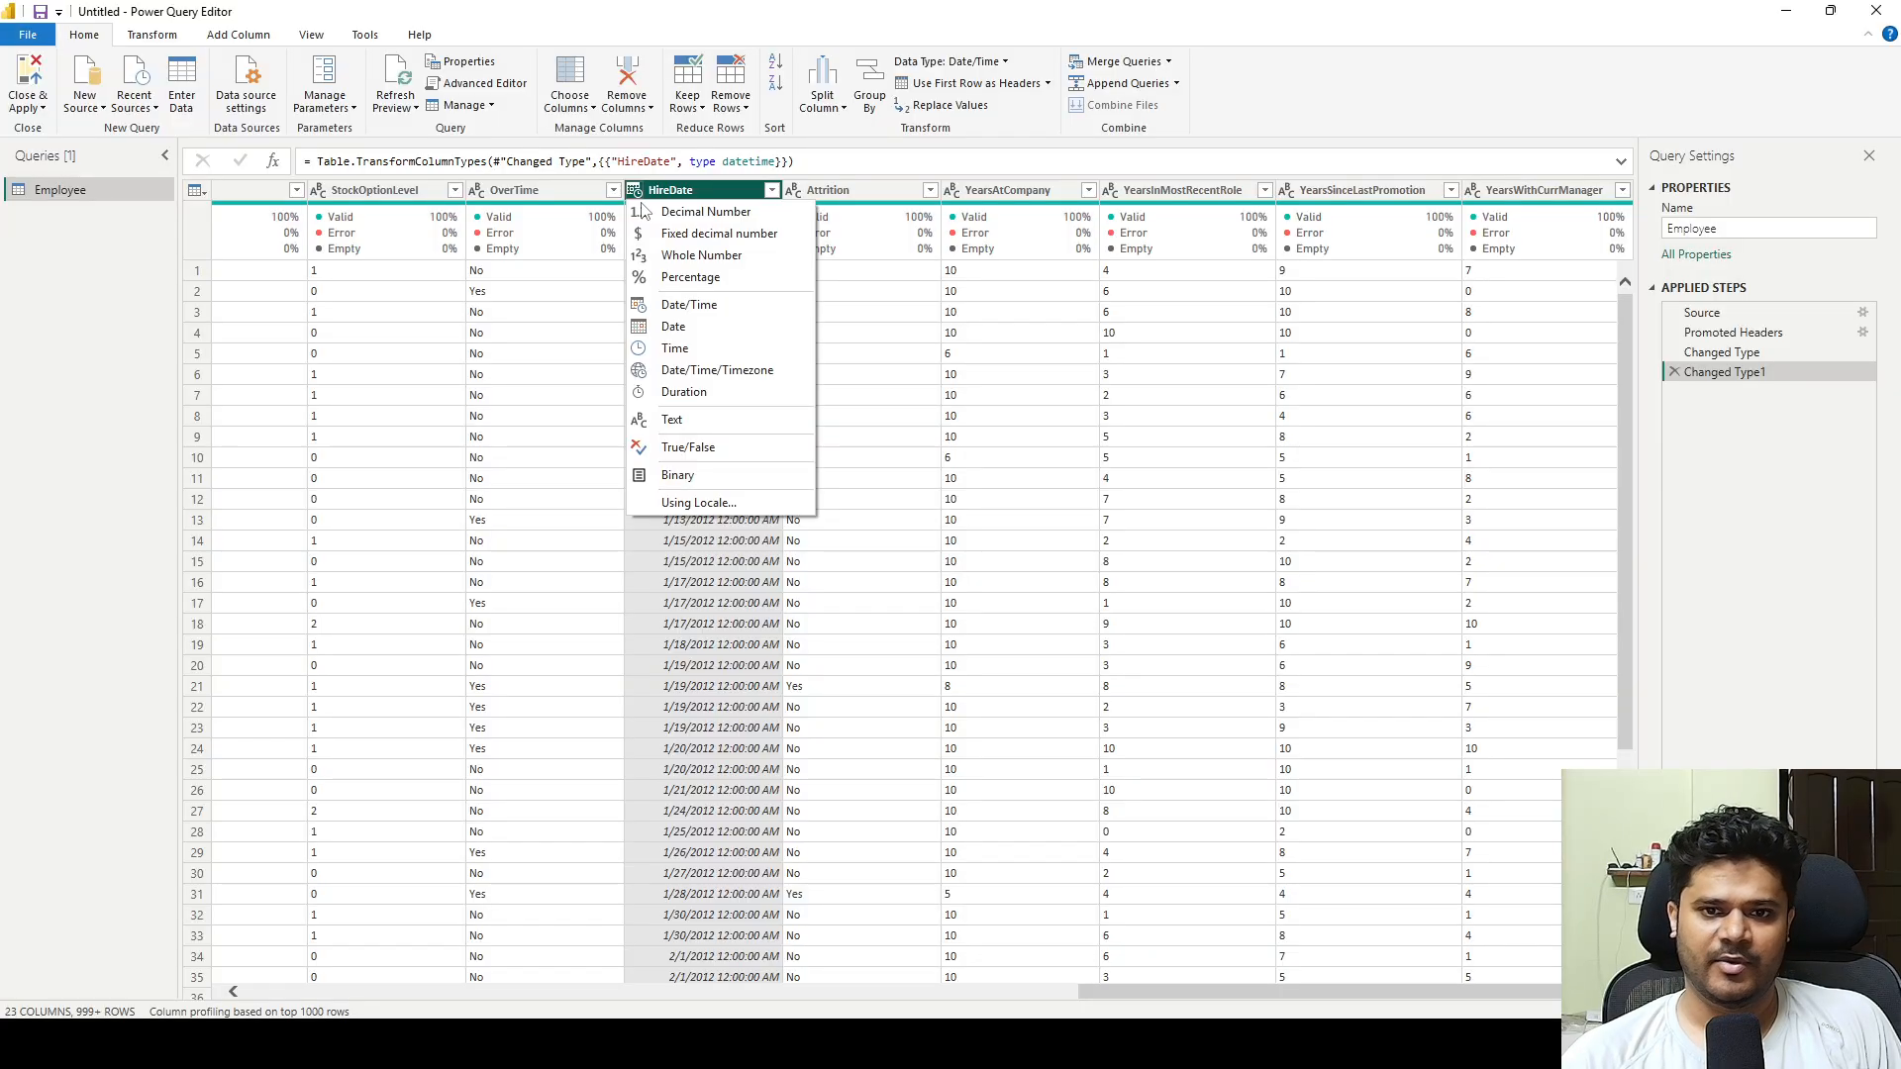
left_click(1840, 485)
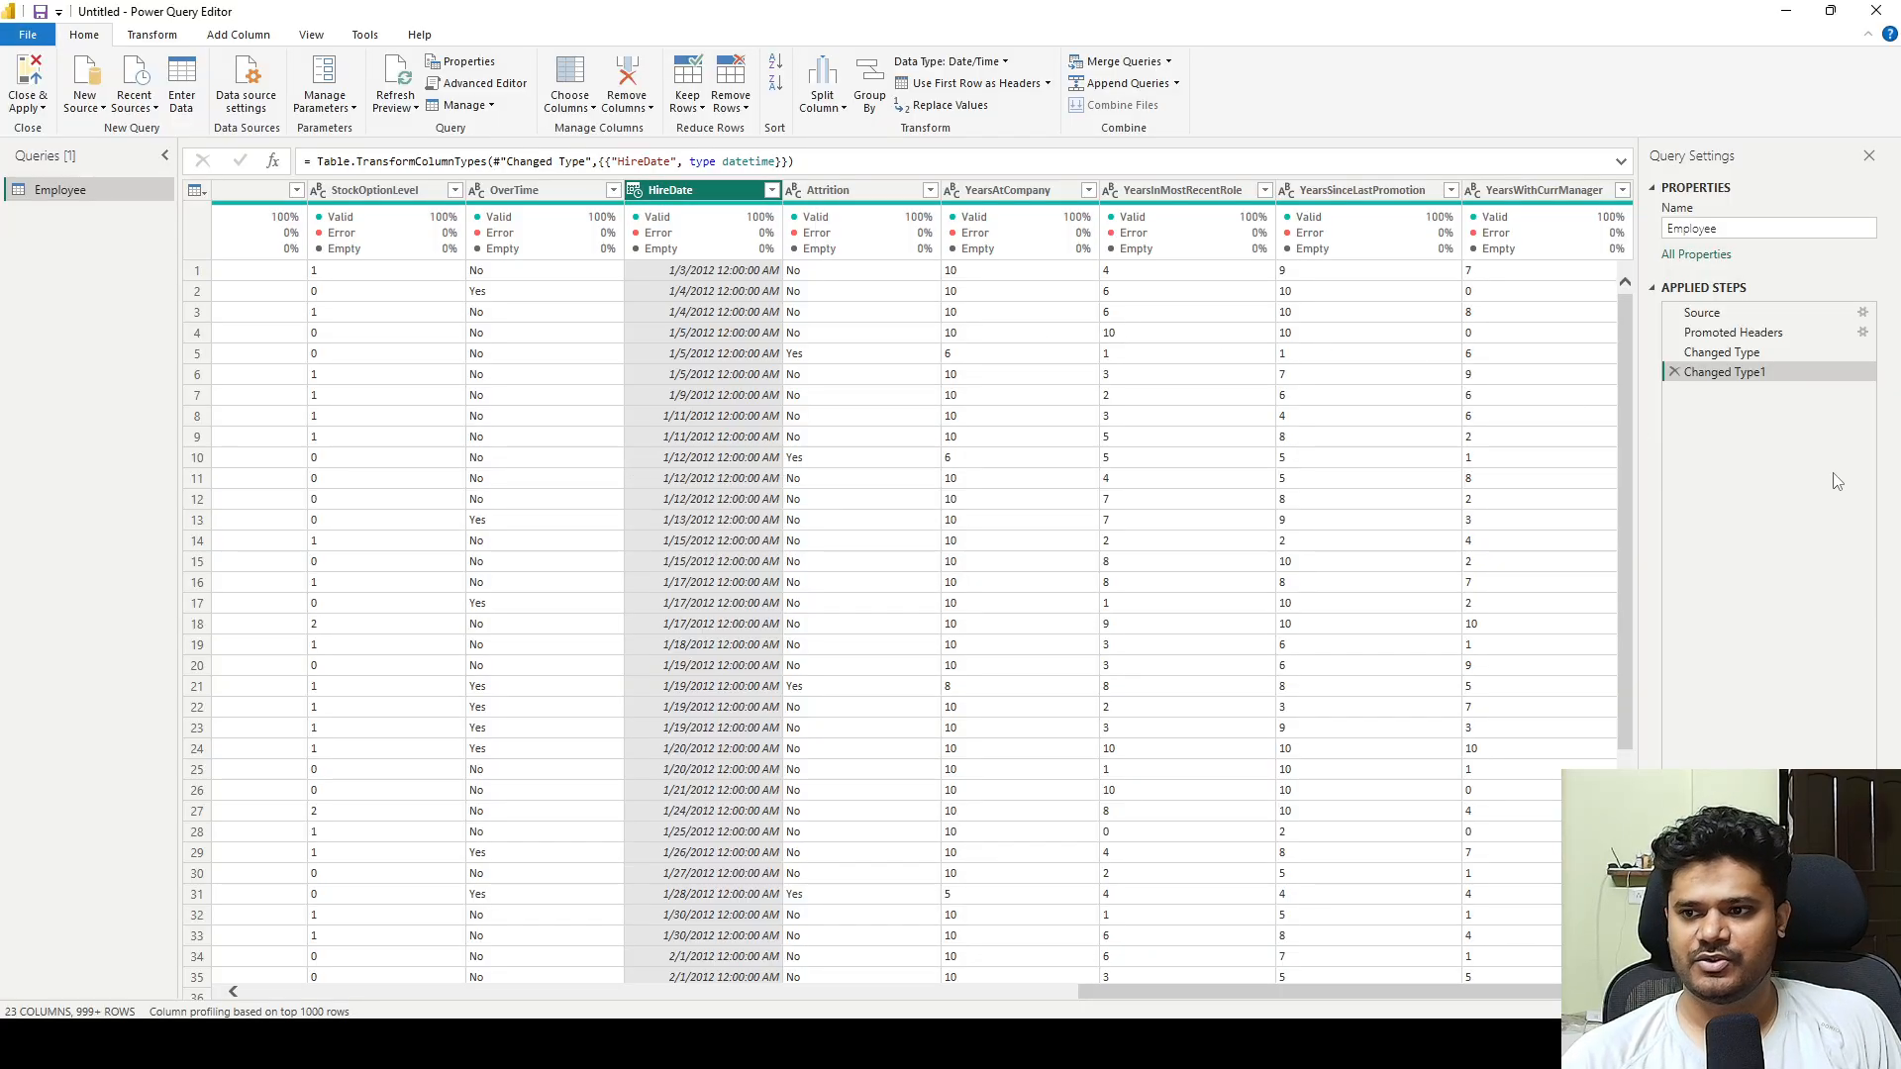
left_click(1674, 372)
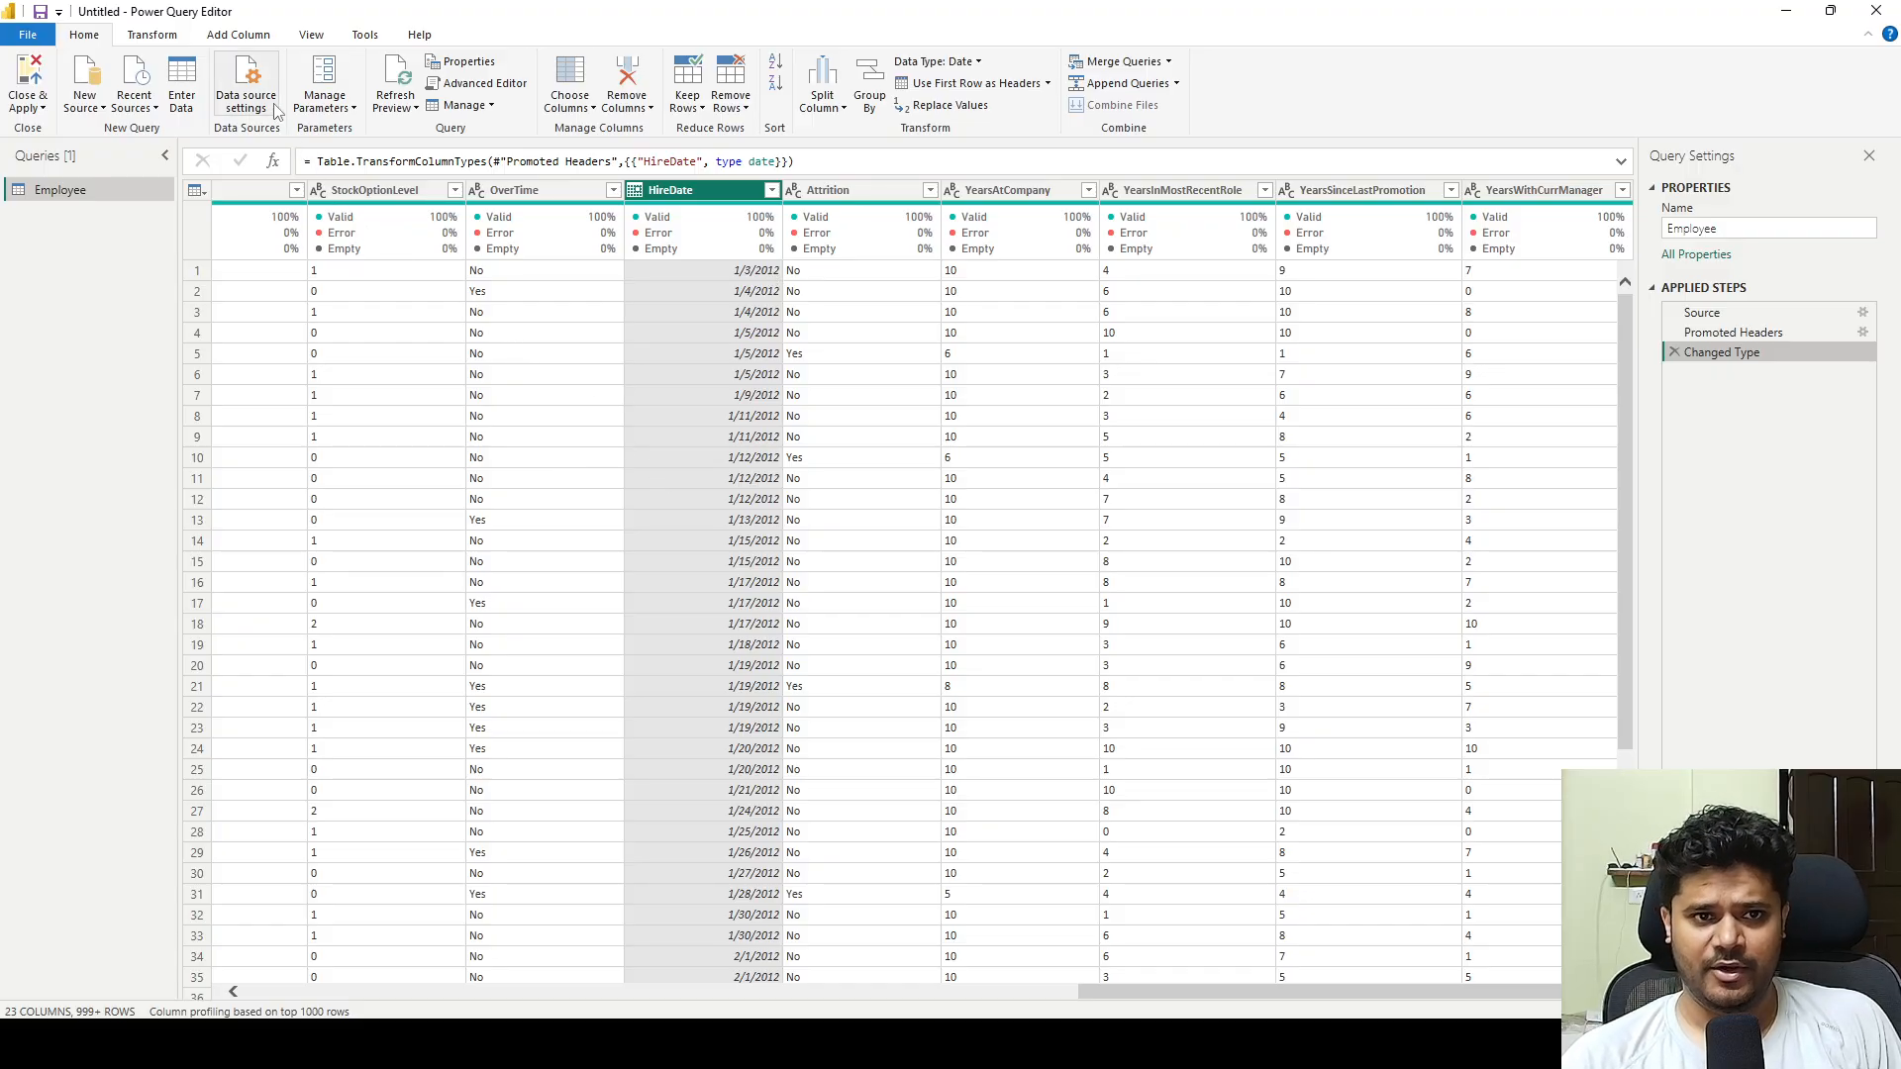
Start a new custom column in the Employee query and name it Year.
left_click(238, 36)
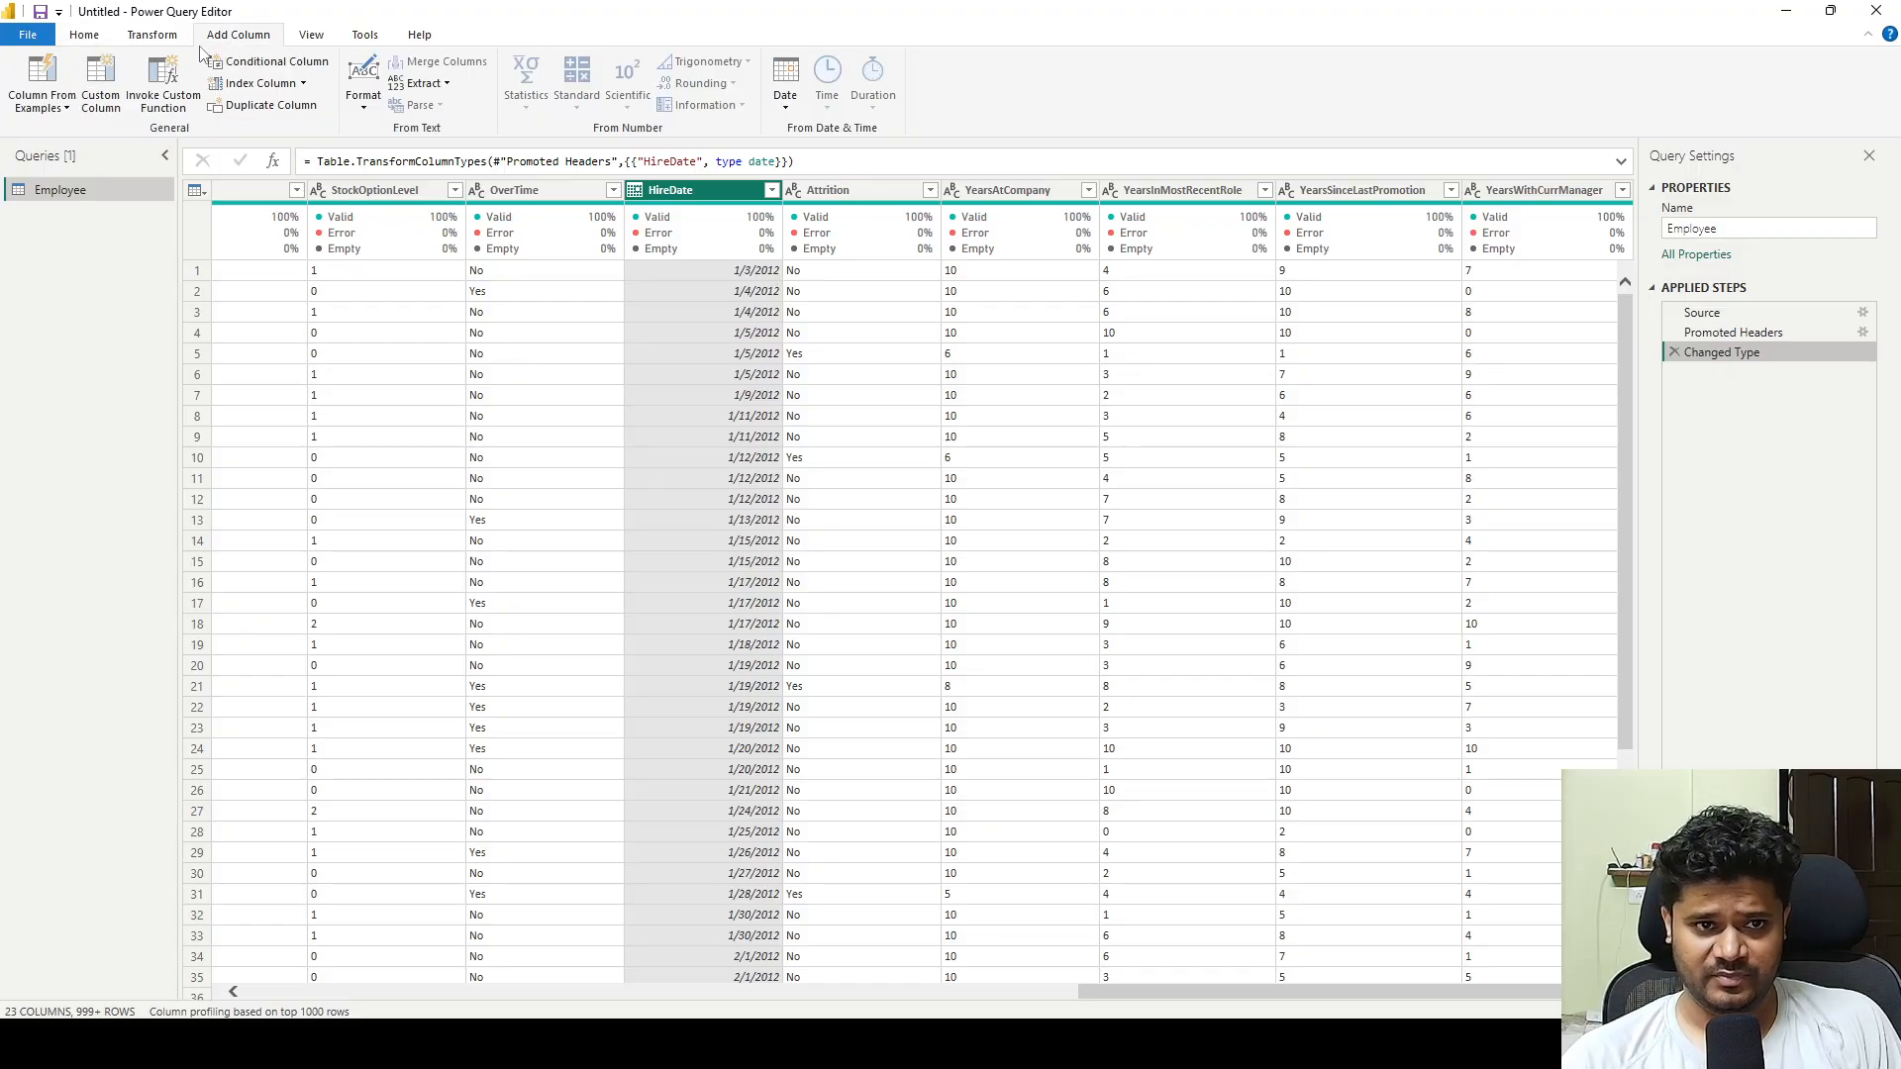
left_click(100, 87)
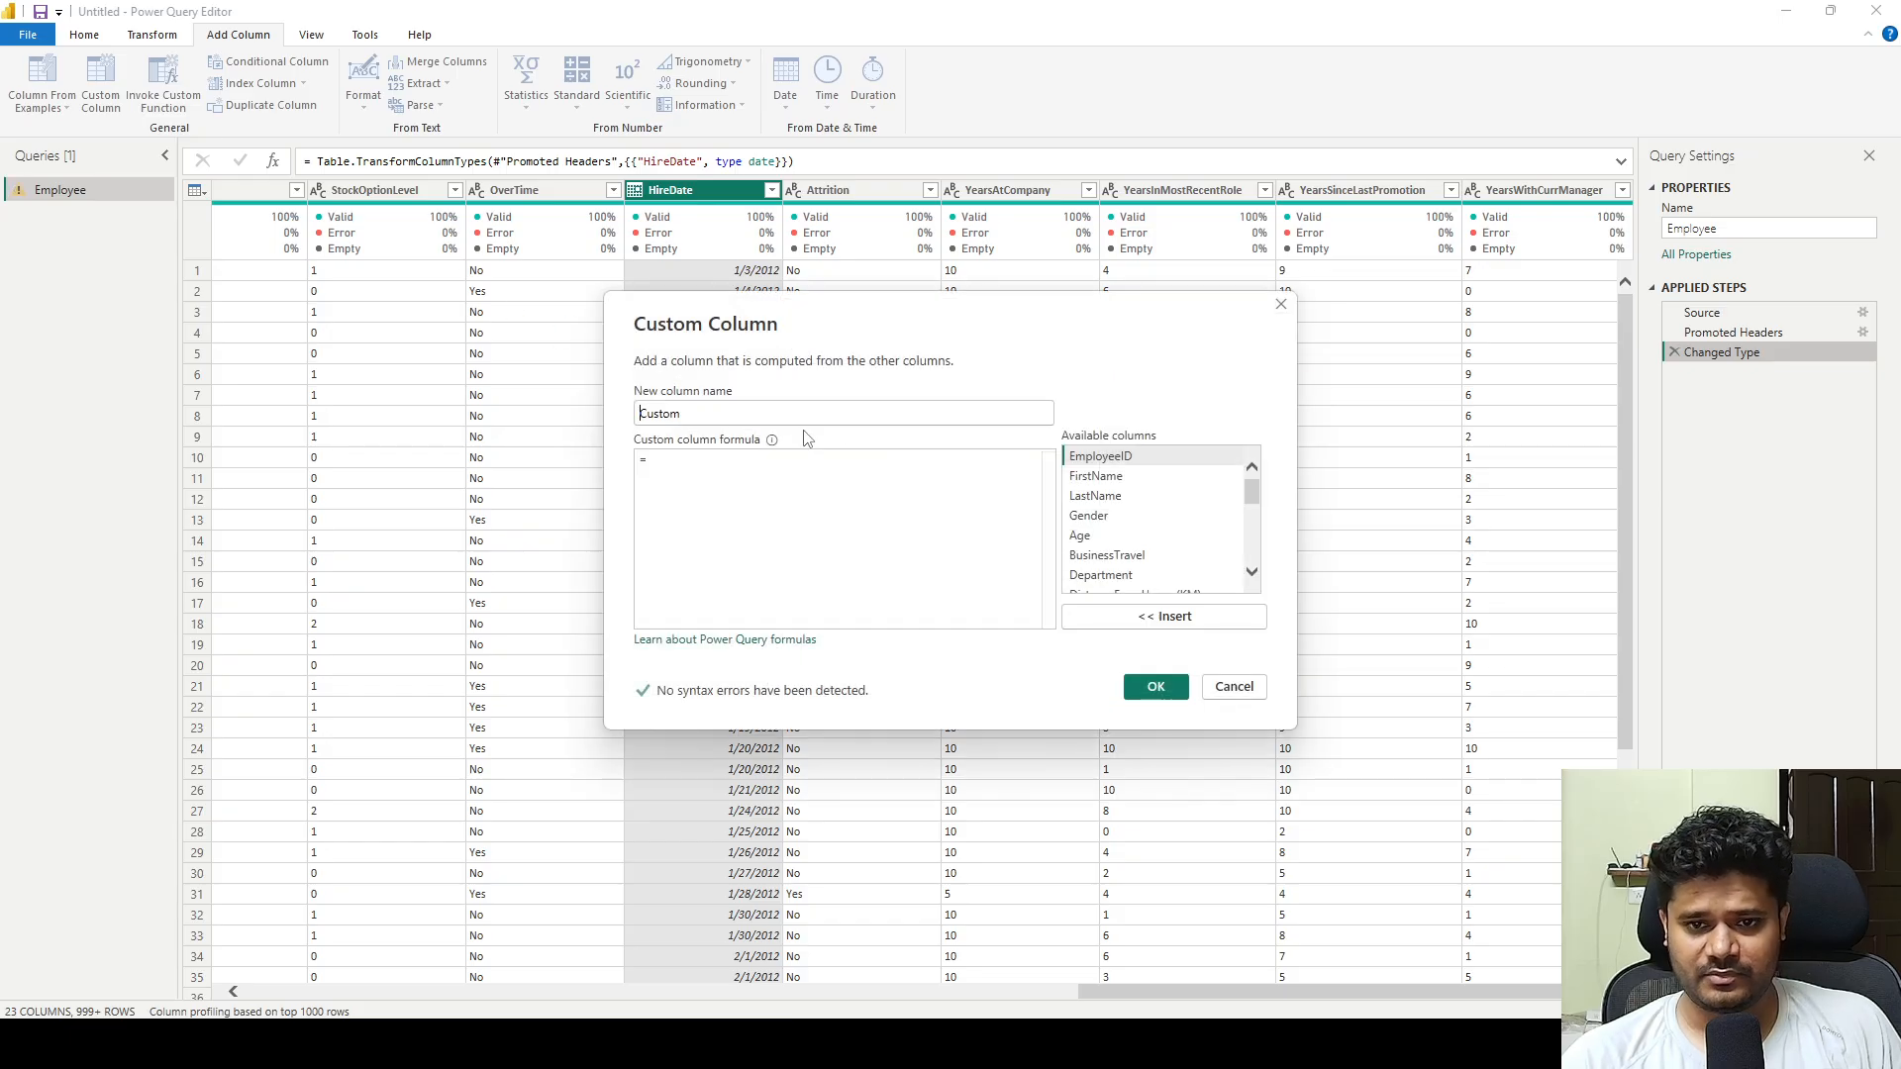
double_click(674, 414)
type("Year")
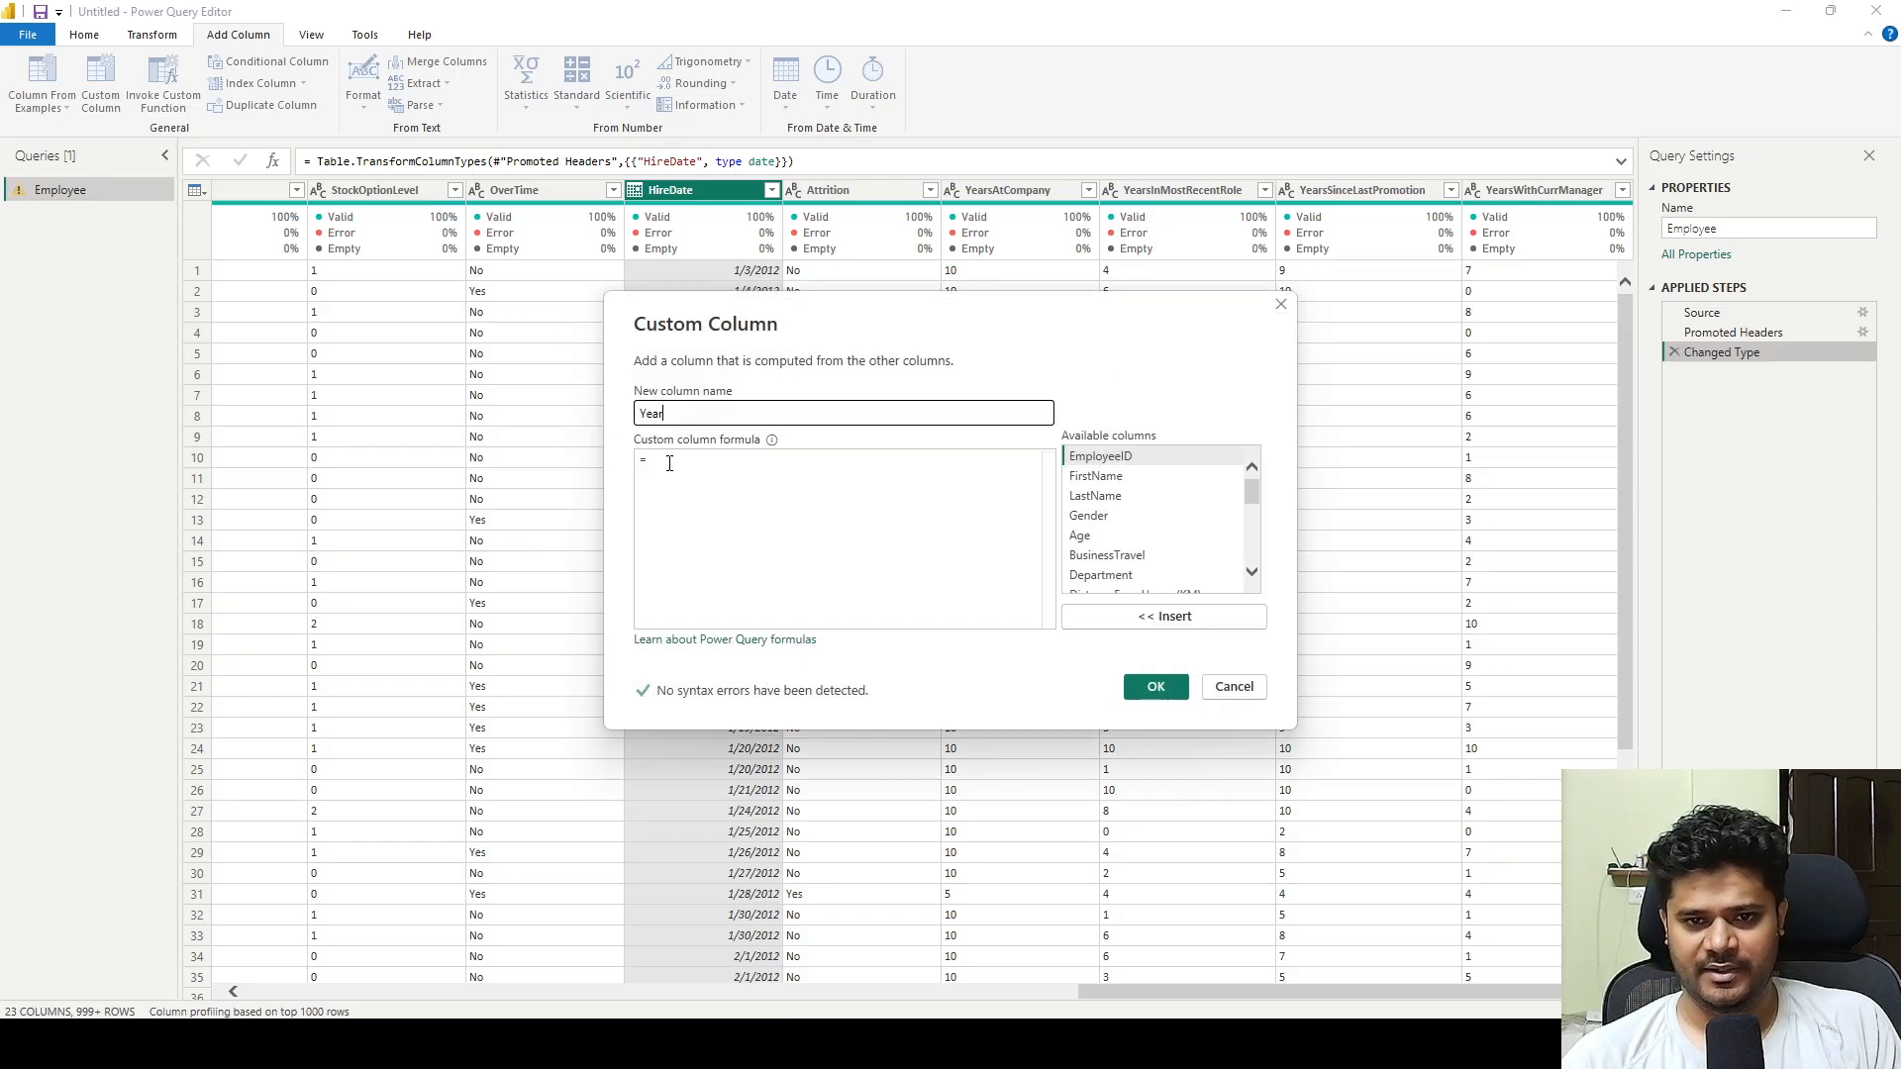
Enter the custom column formula Date.Year([HireDate]) and add the Year column to the Employee query.
left_click(671, 460)
left_click(681, 501)
type("Da")
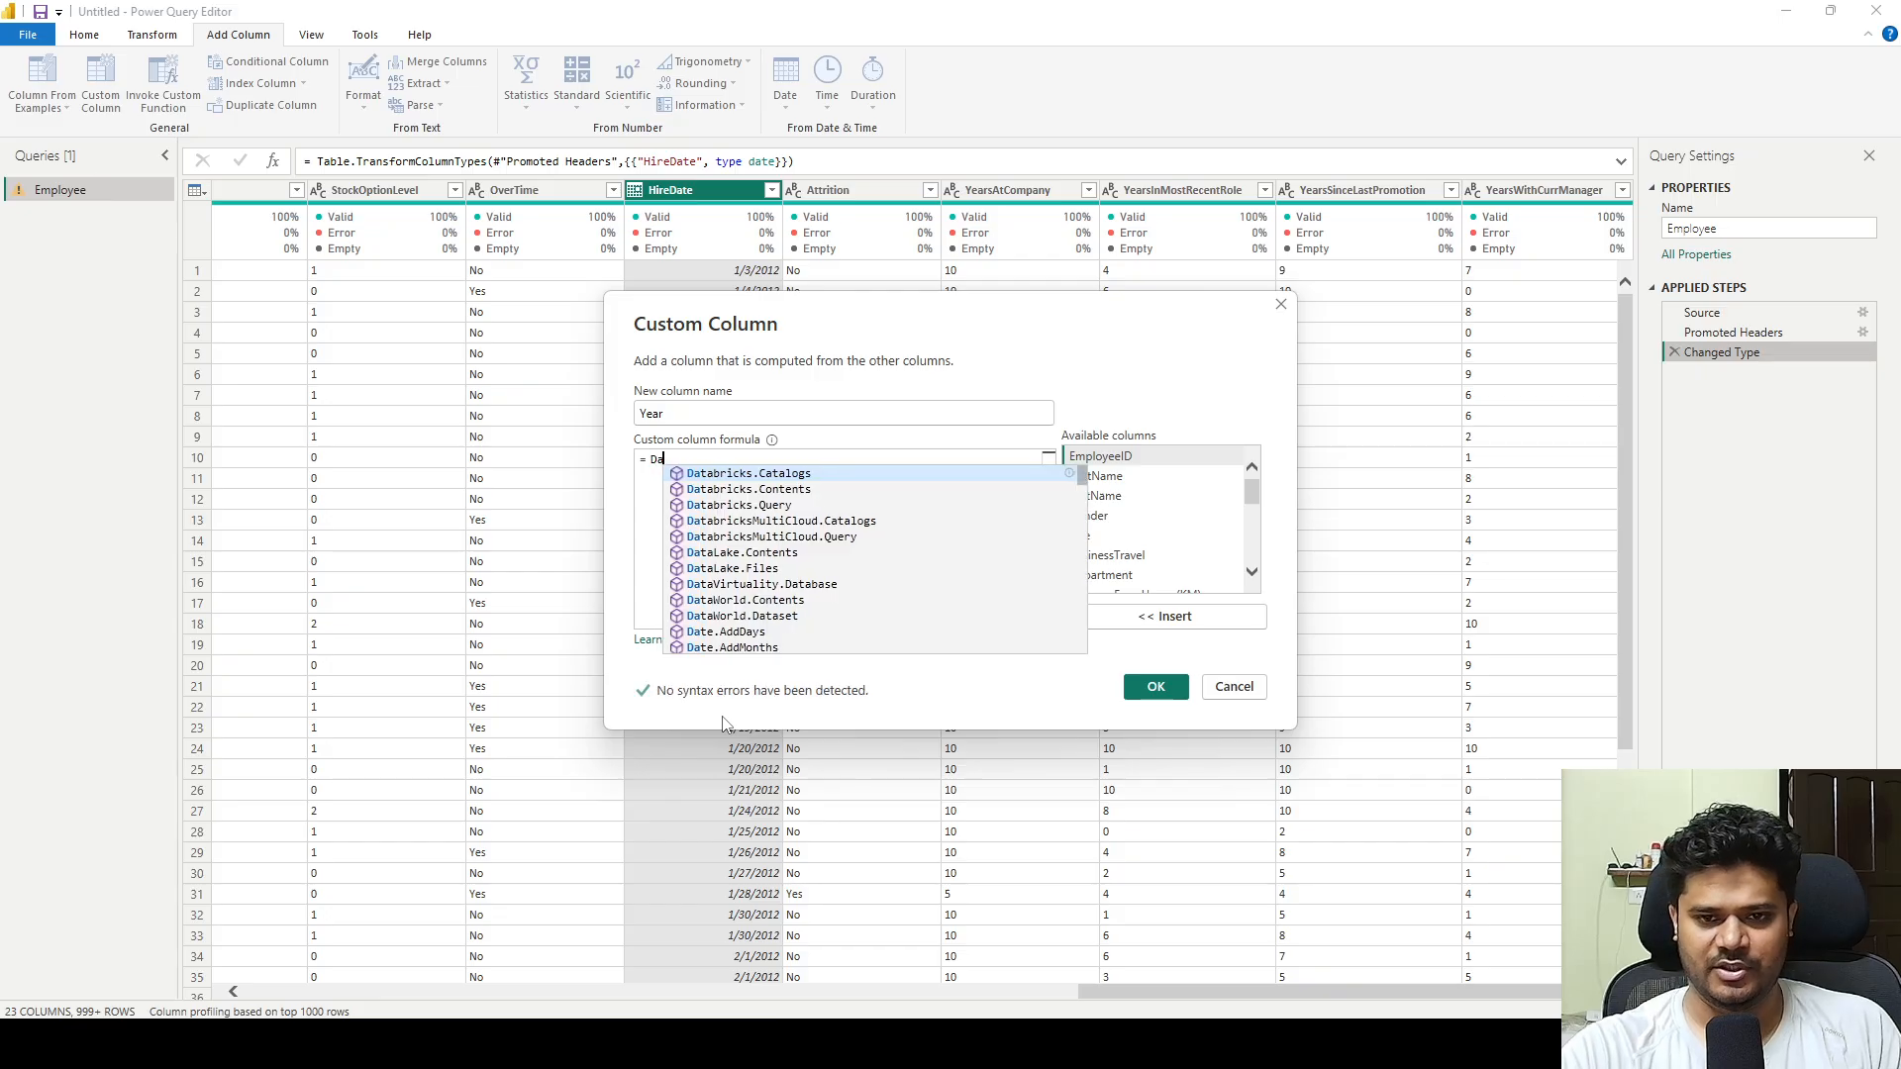
type("te.Ye")
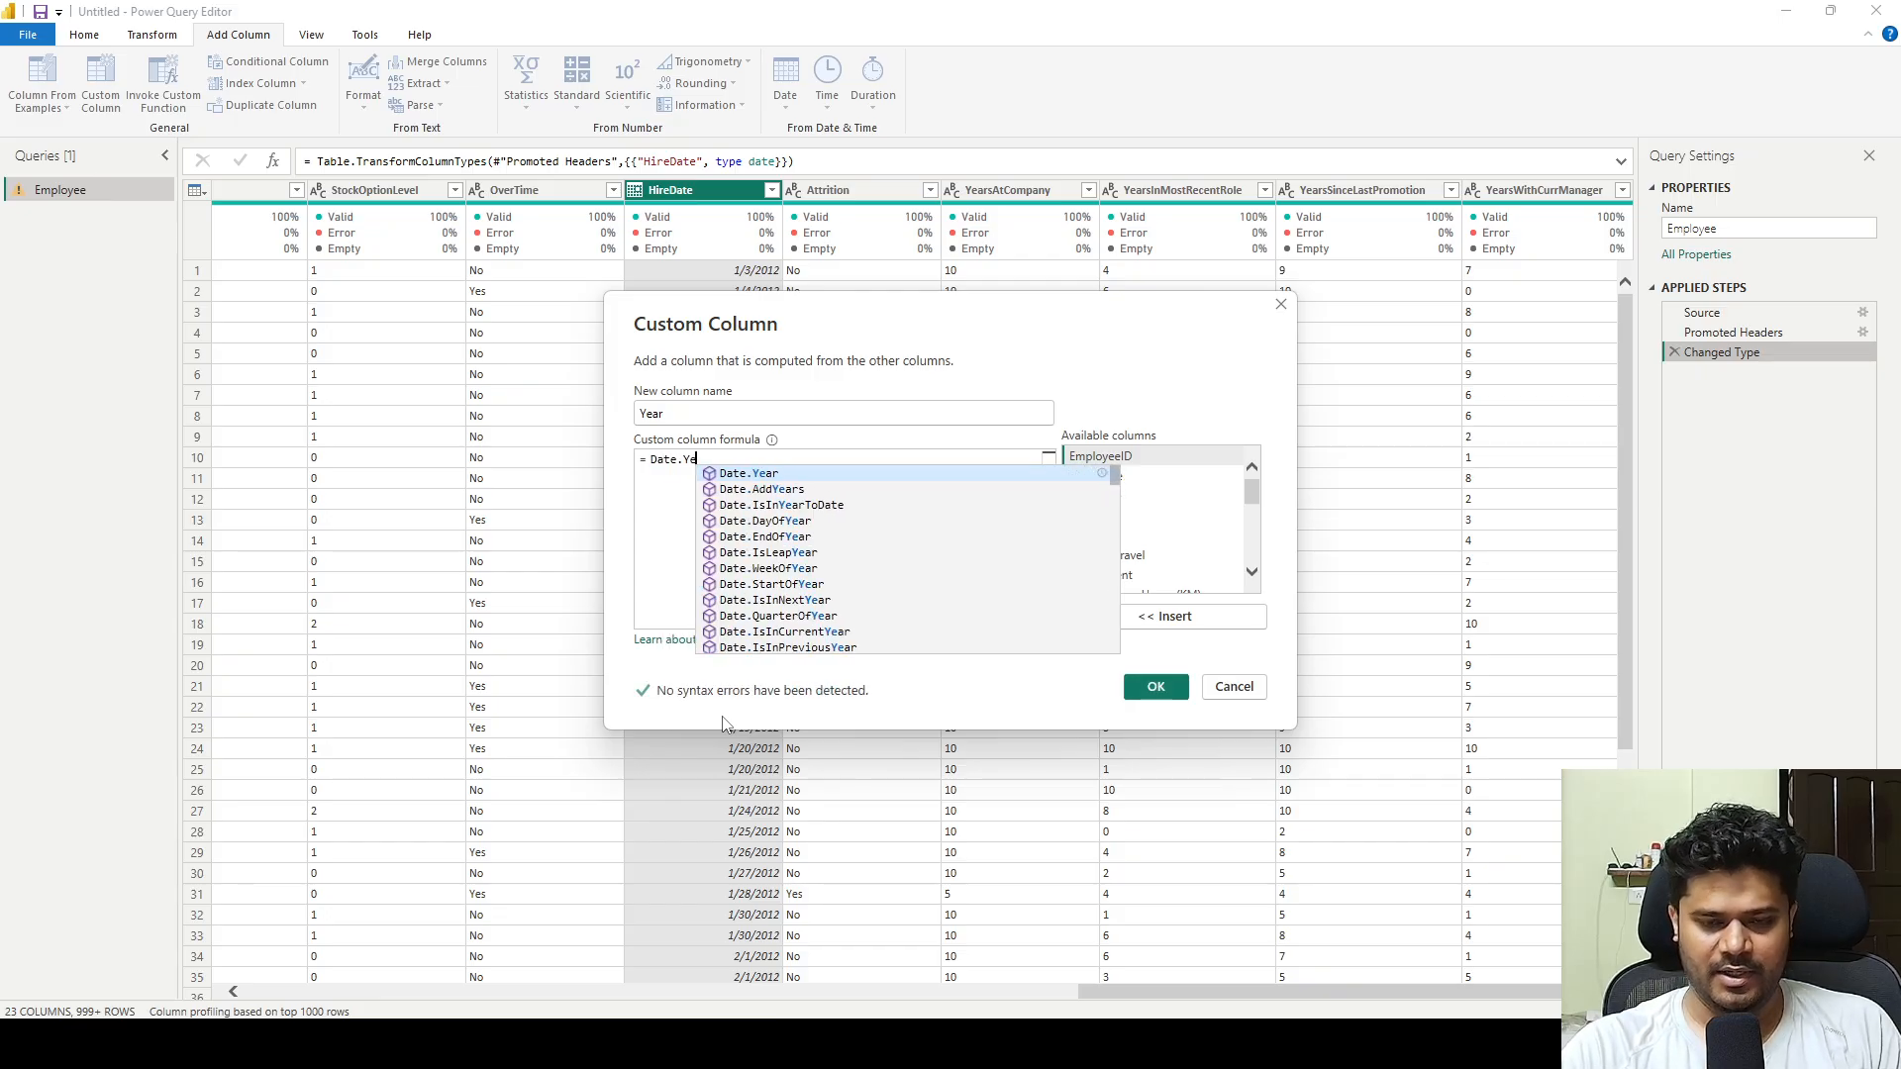
type("ar(")
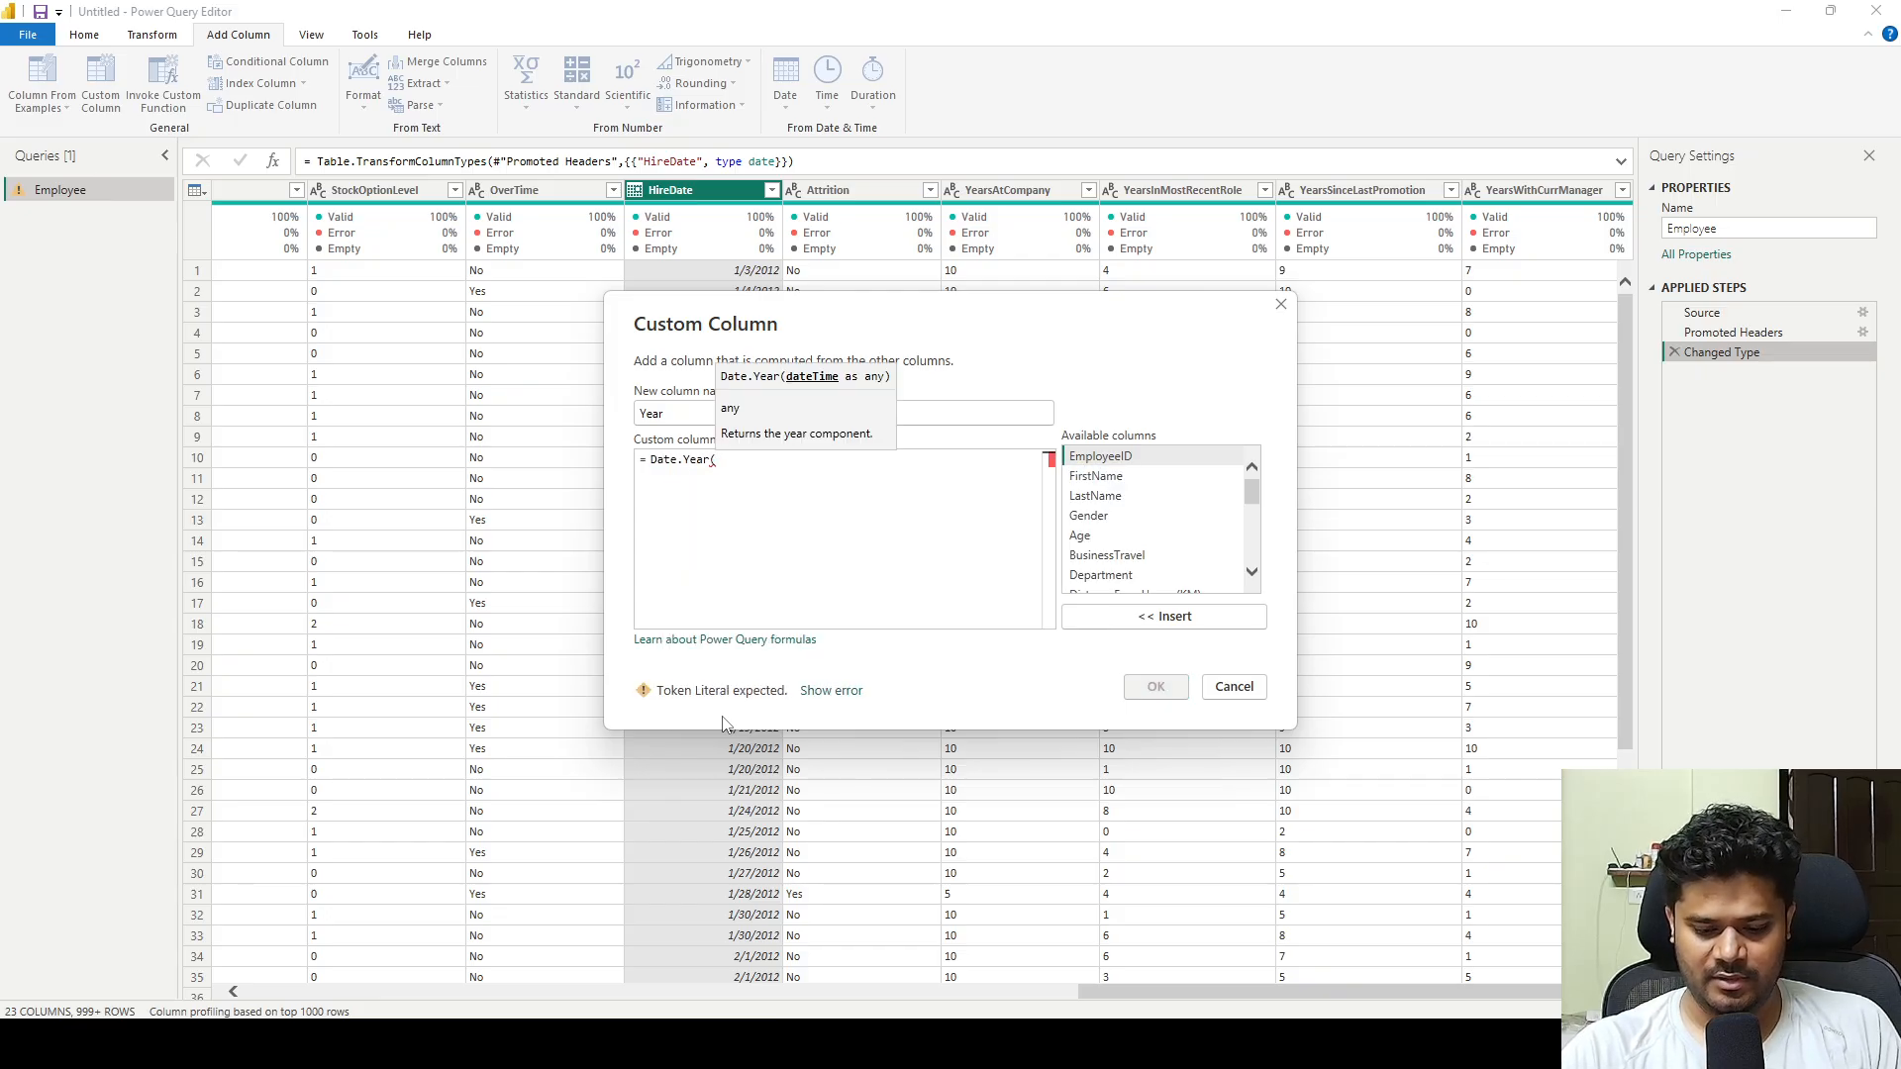
type("[hire")
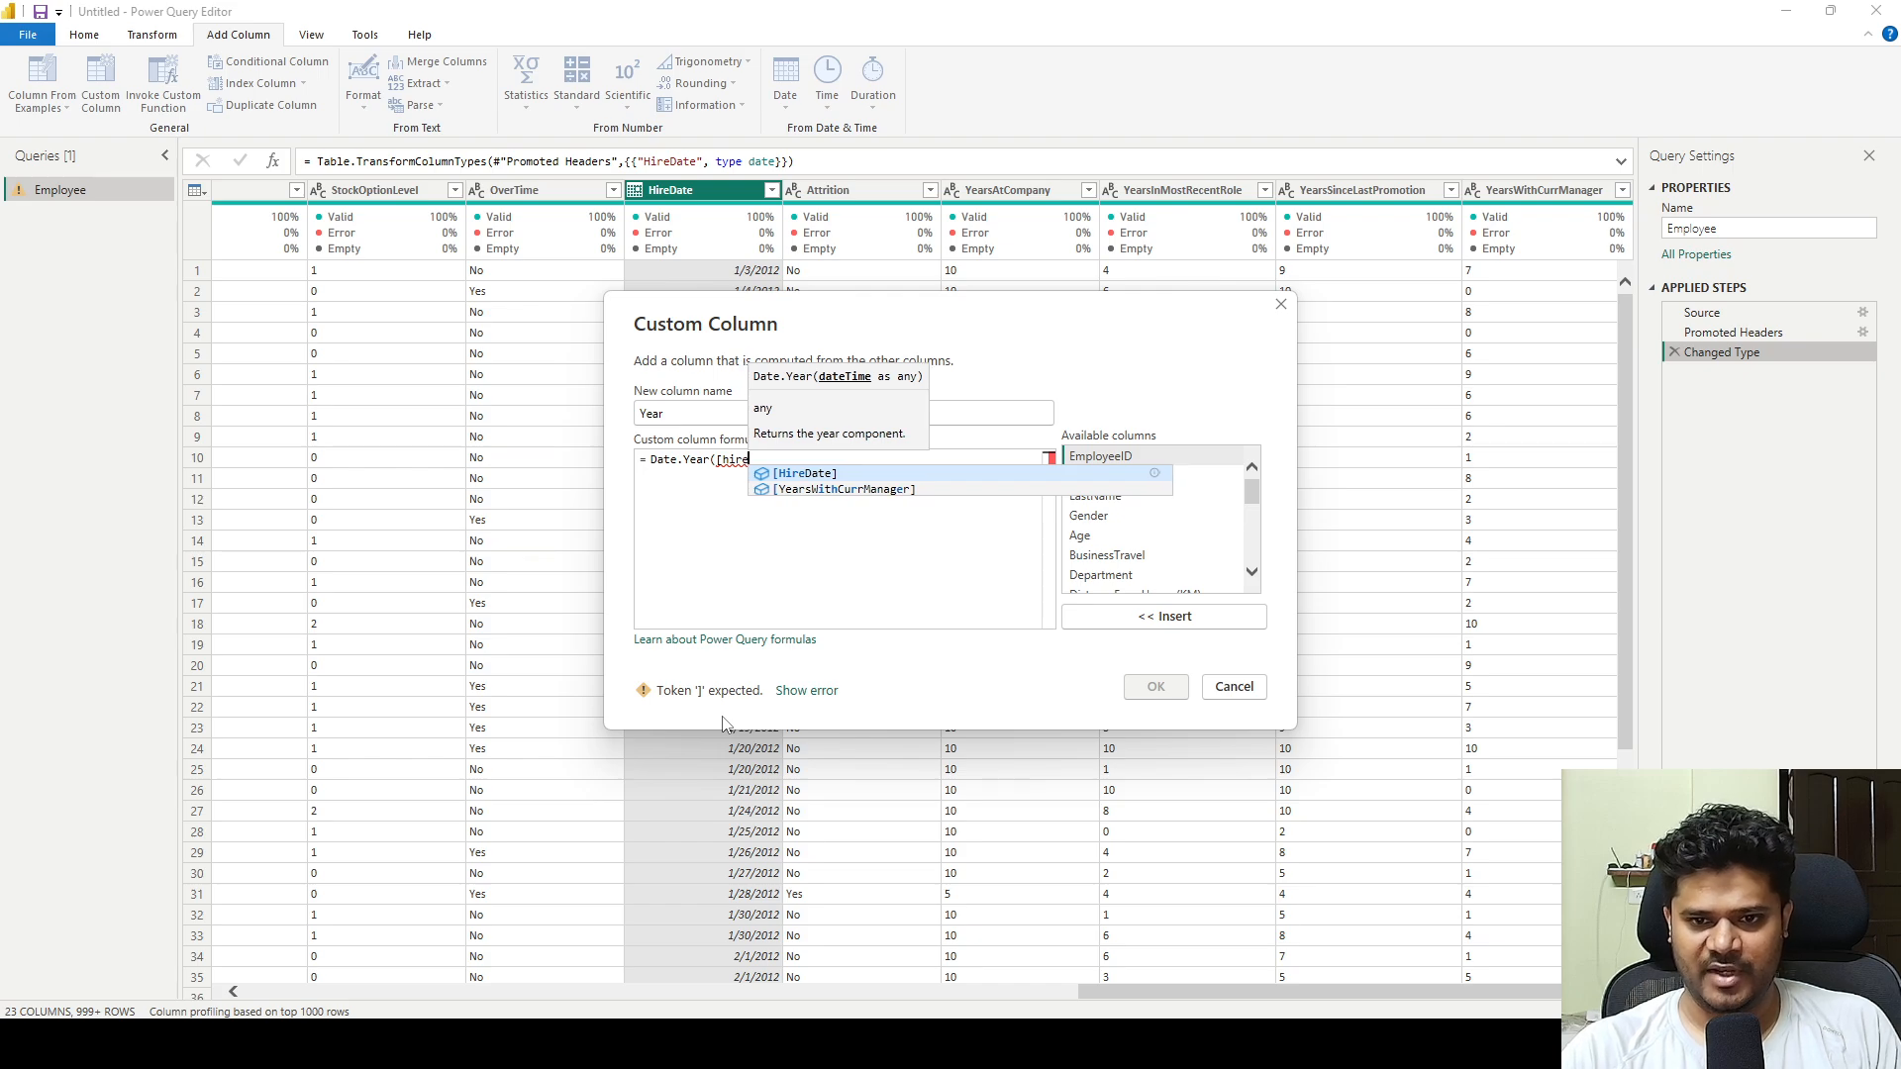
key("Tab")
type(")")
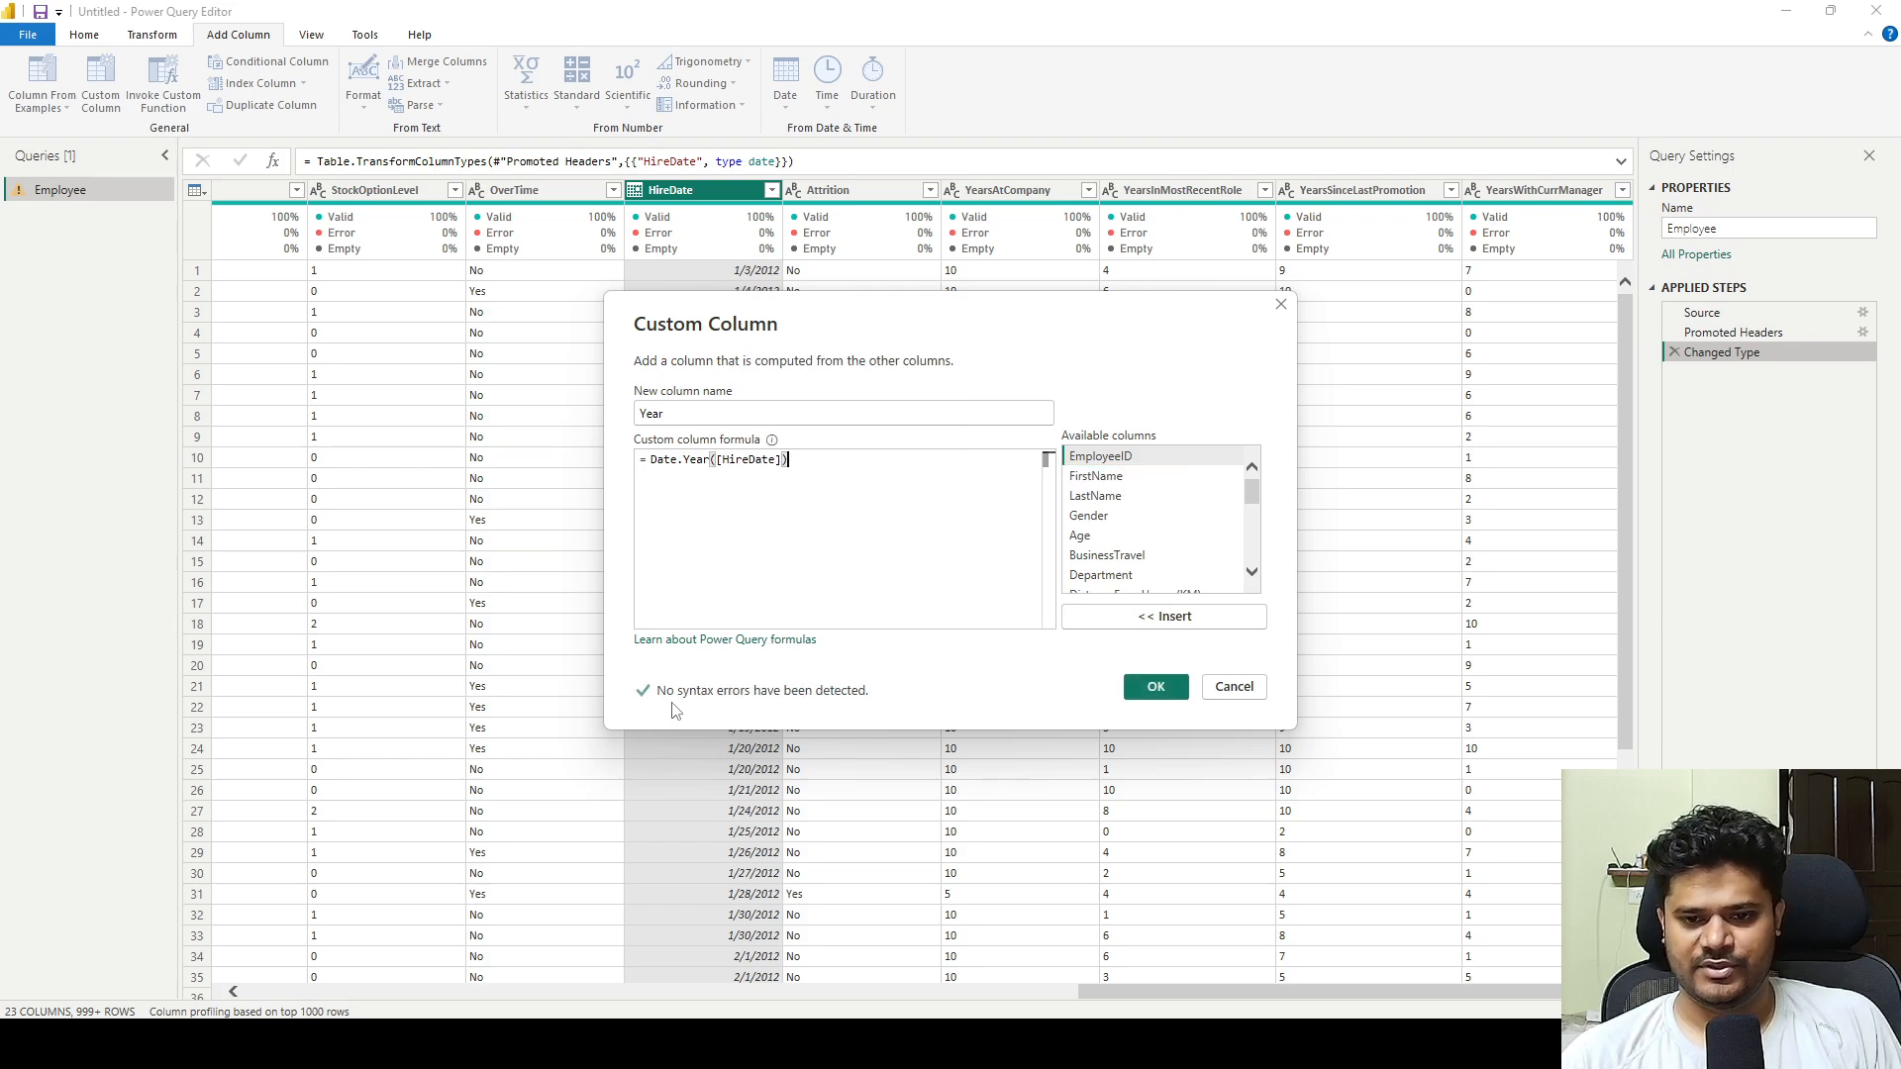
left_click(1157, 687)
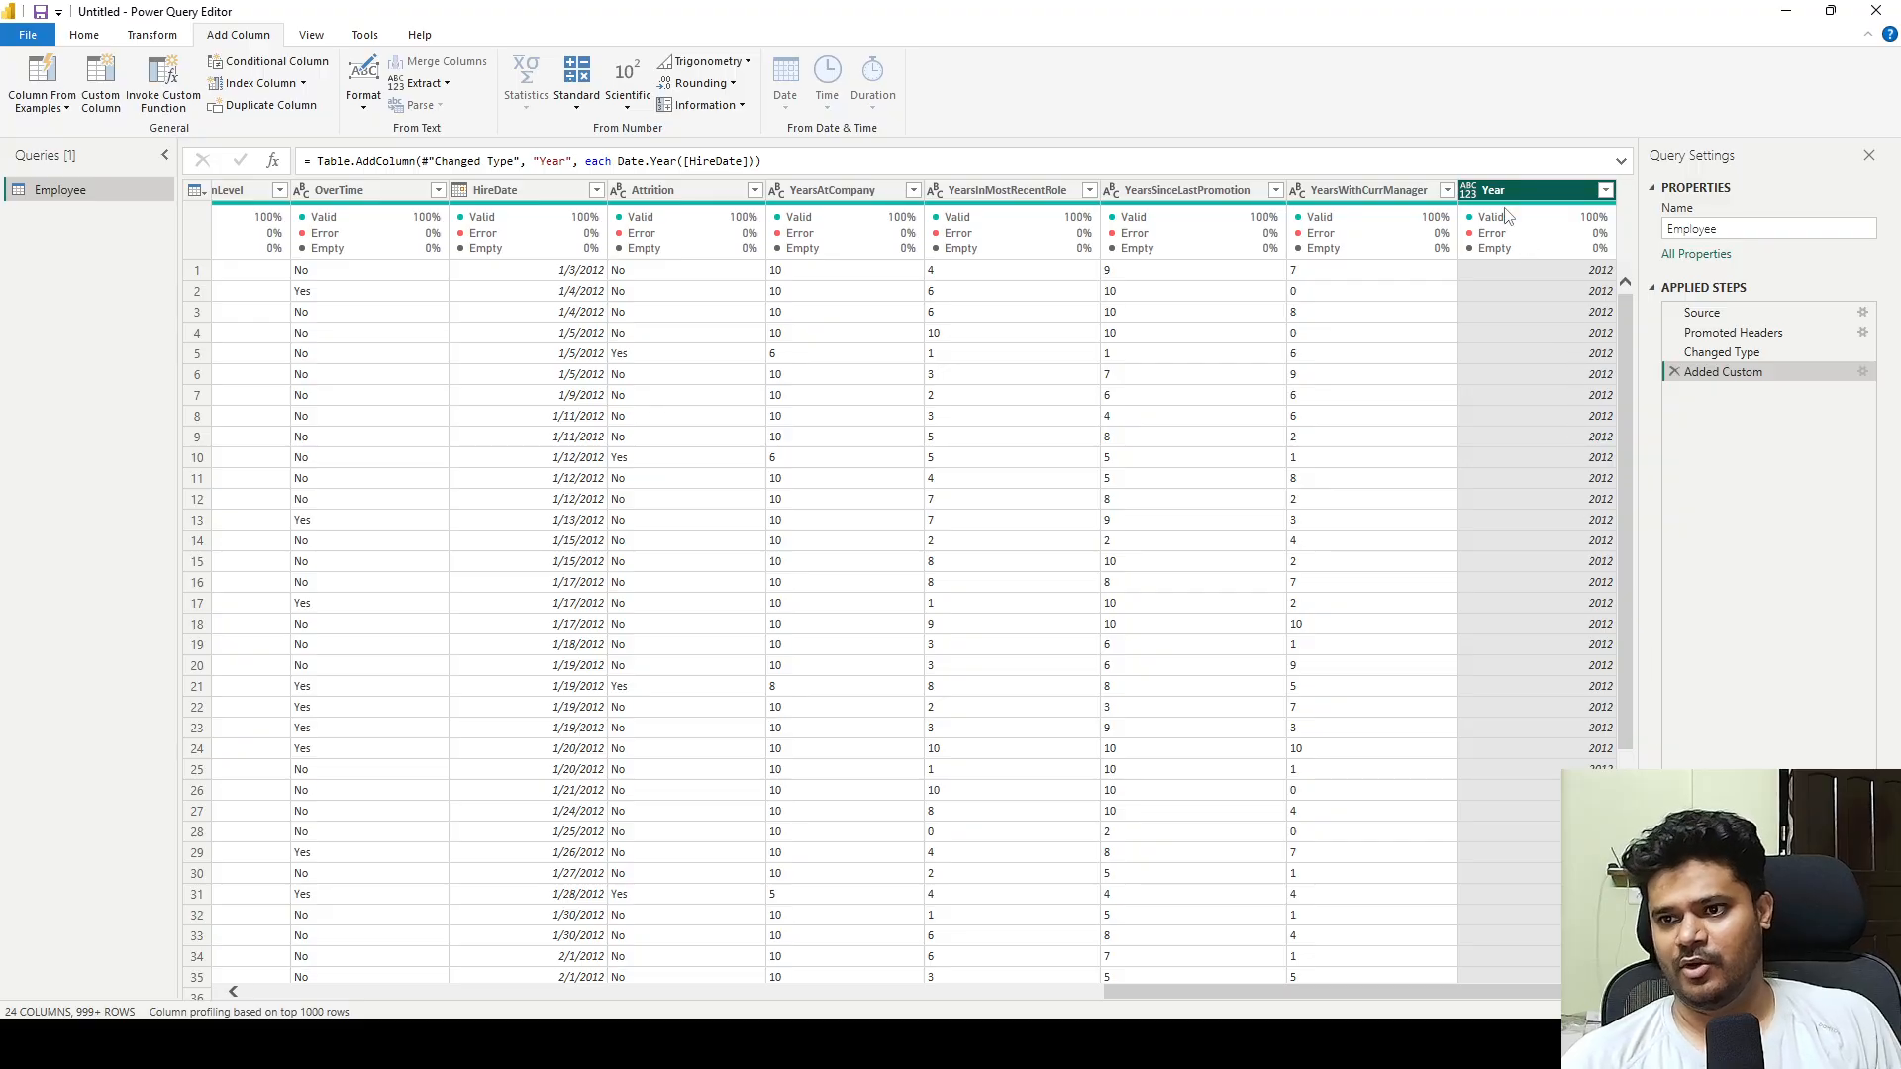
Check the filter values of the Year column without applying a filter.
left_click(1605, 190)
left_click(1567, 585)
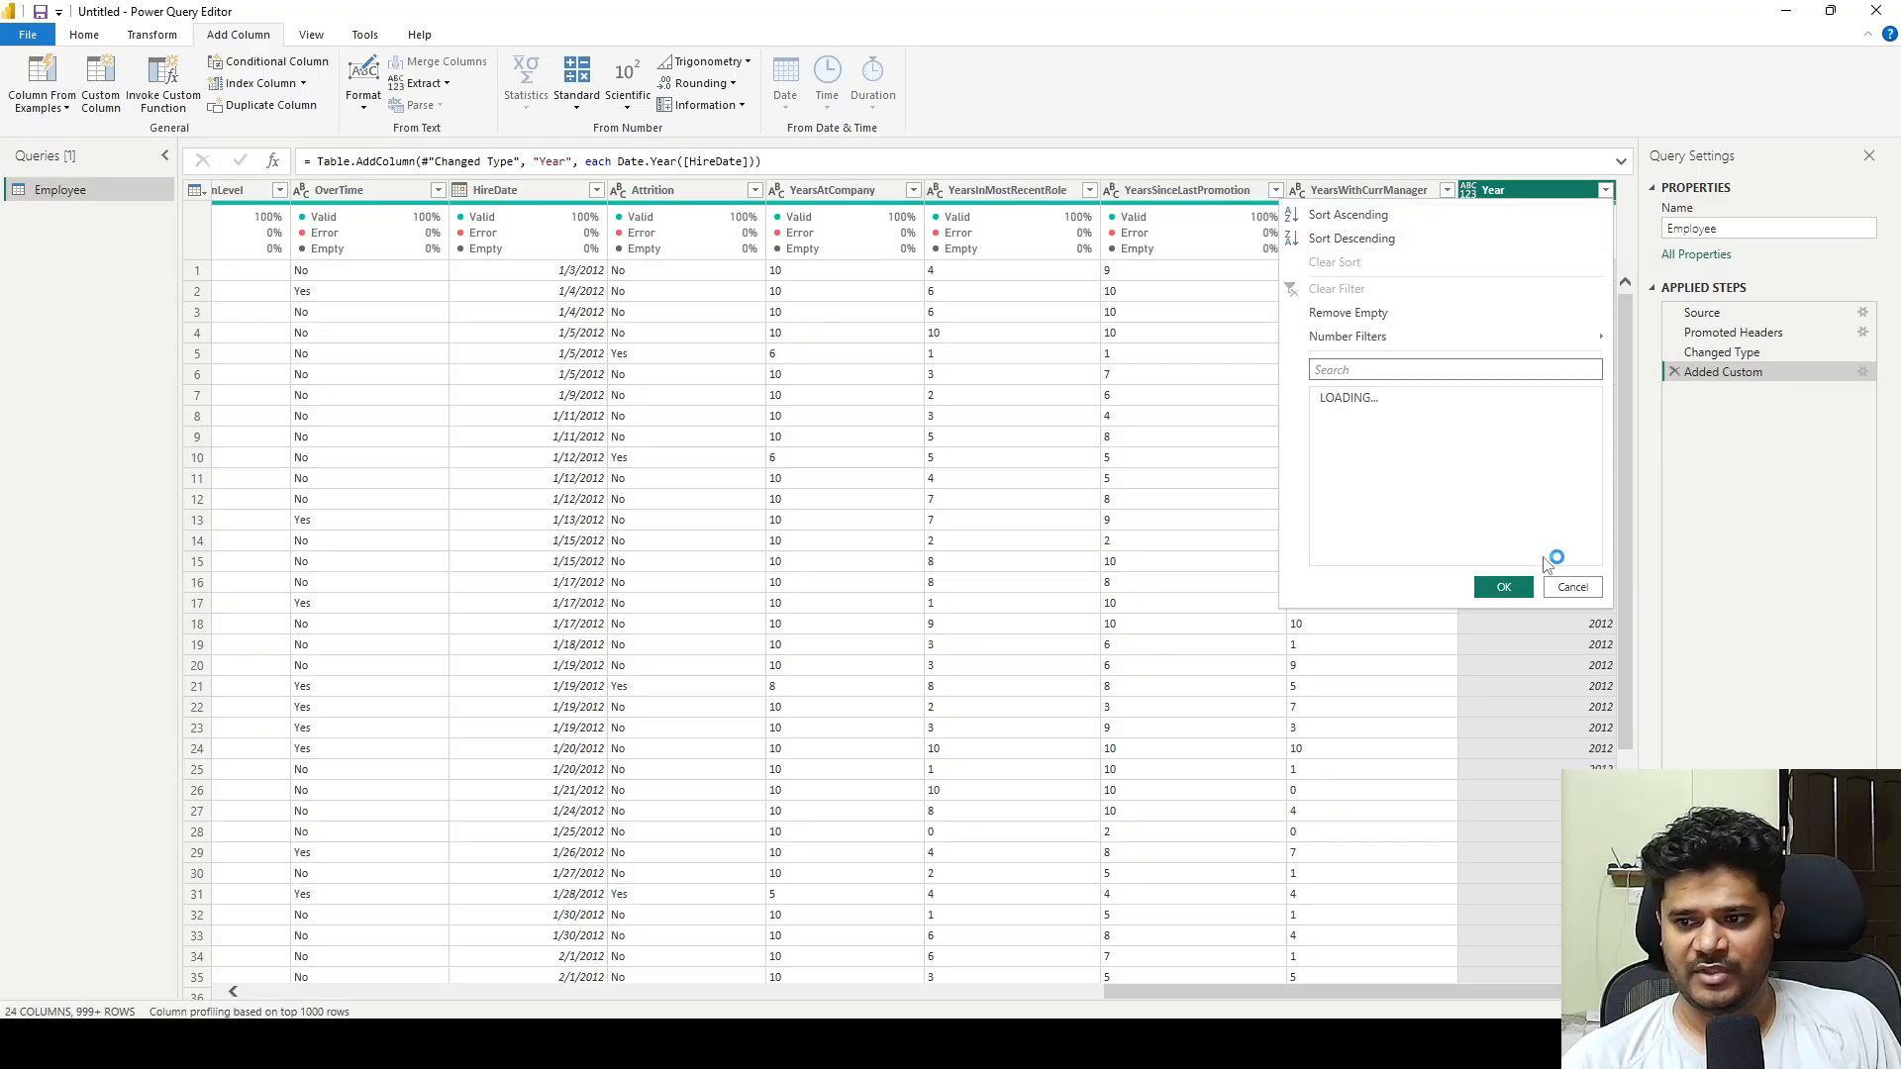
left_click(1561, 645)
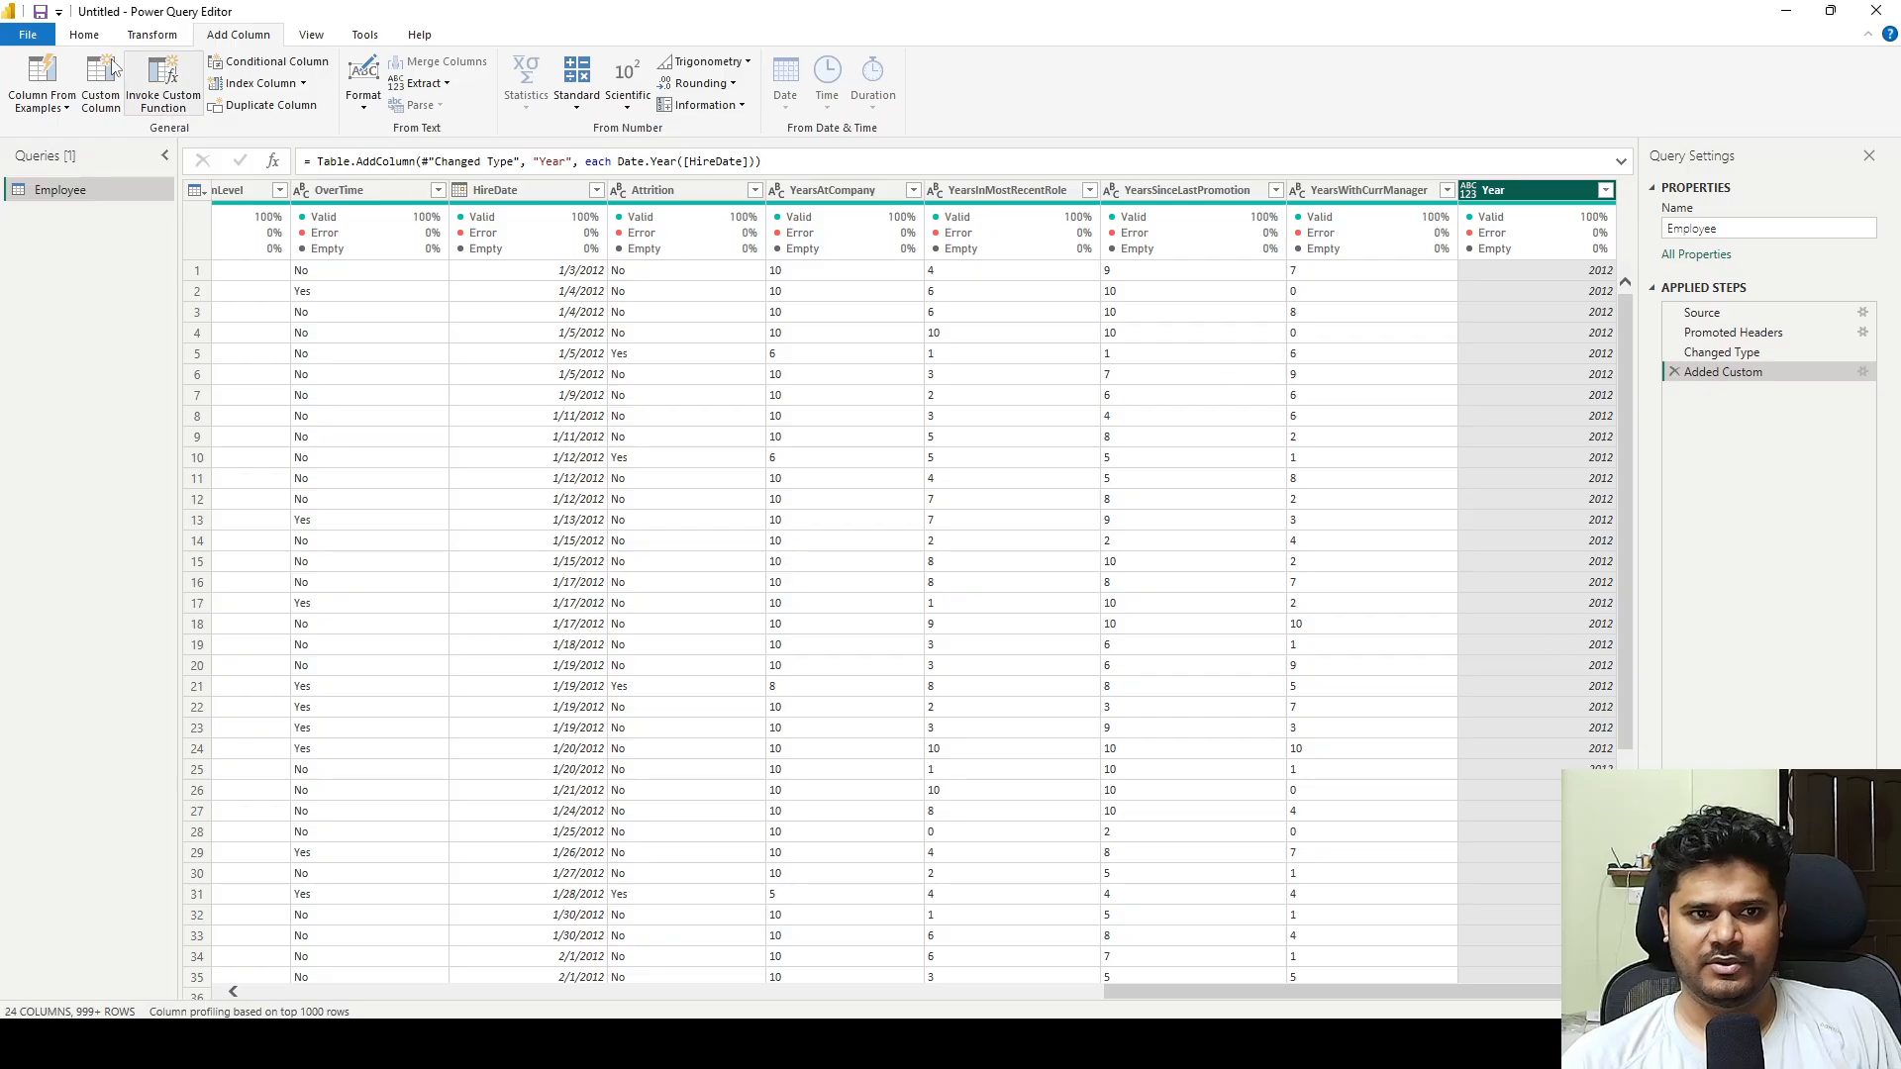
Rename the added column to NewYear by editing the Added Custom line in the Employee query's Advanced Editor code.
left_click(84, 34)
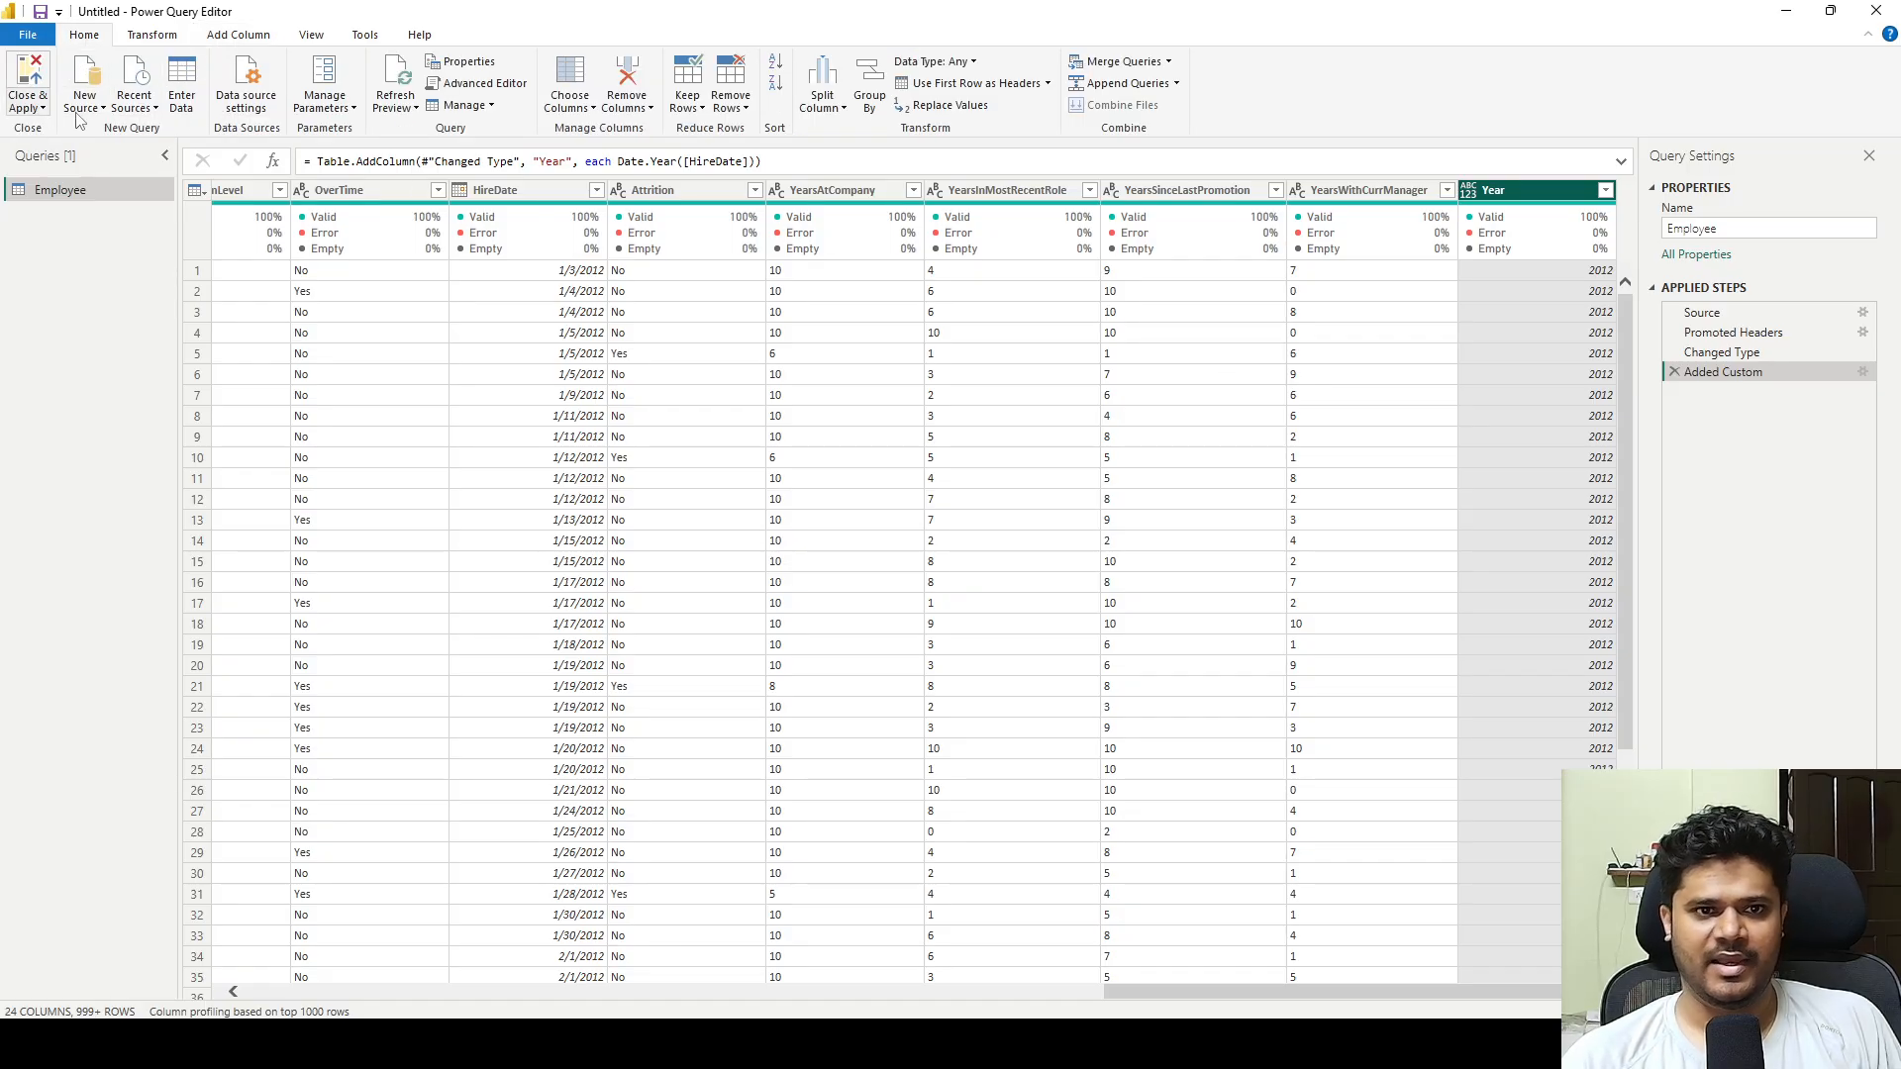
left_click(310, 37)
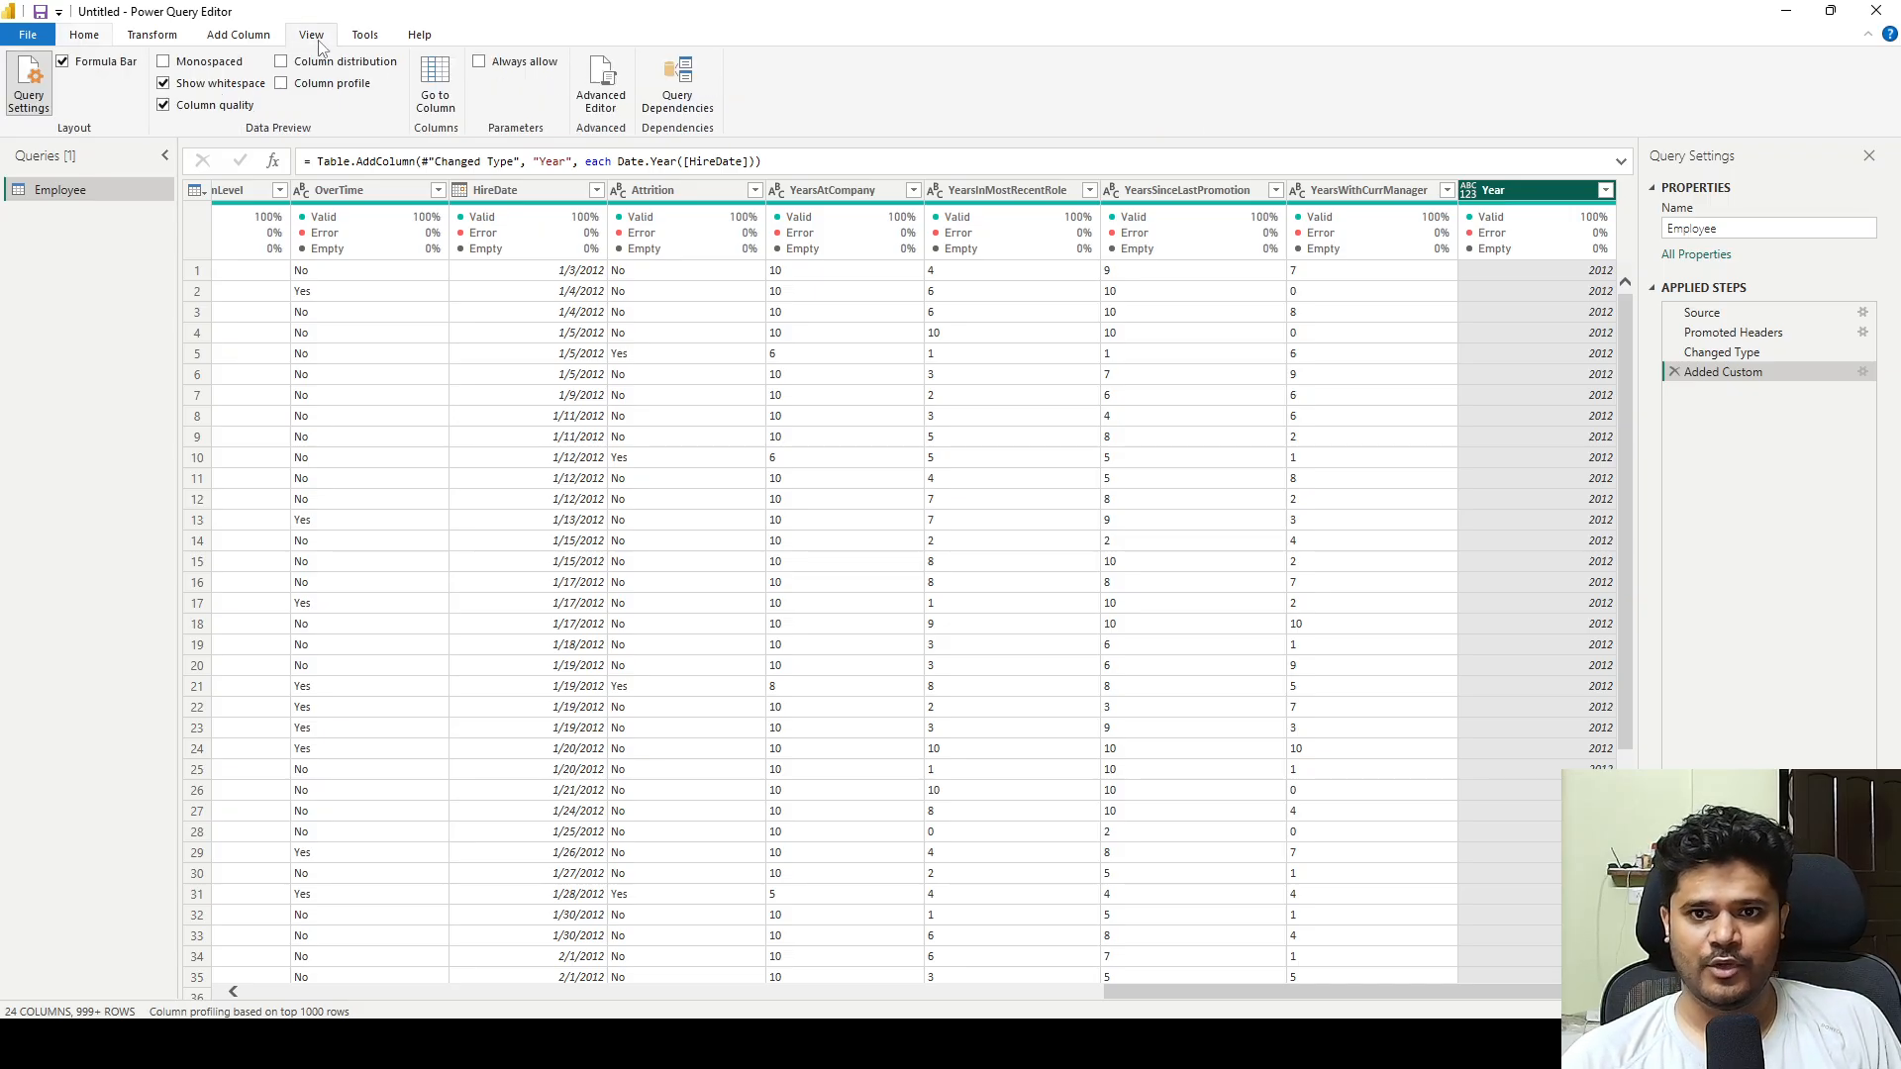
left_click(598, 82)
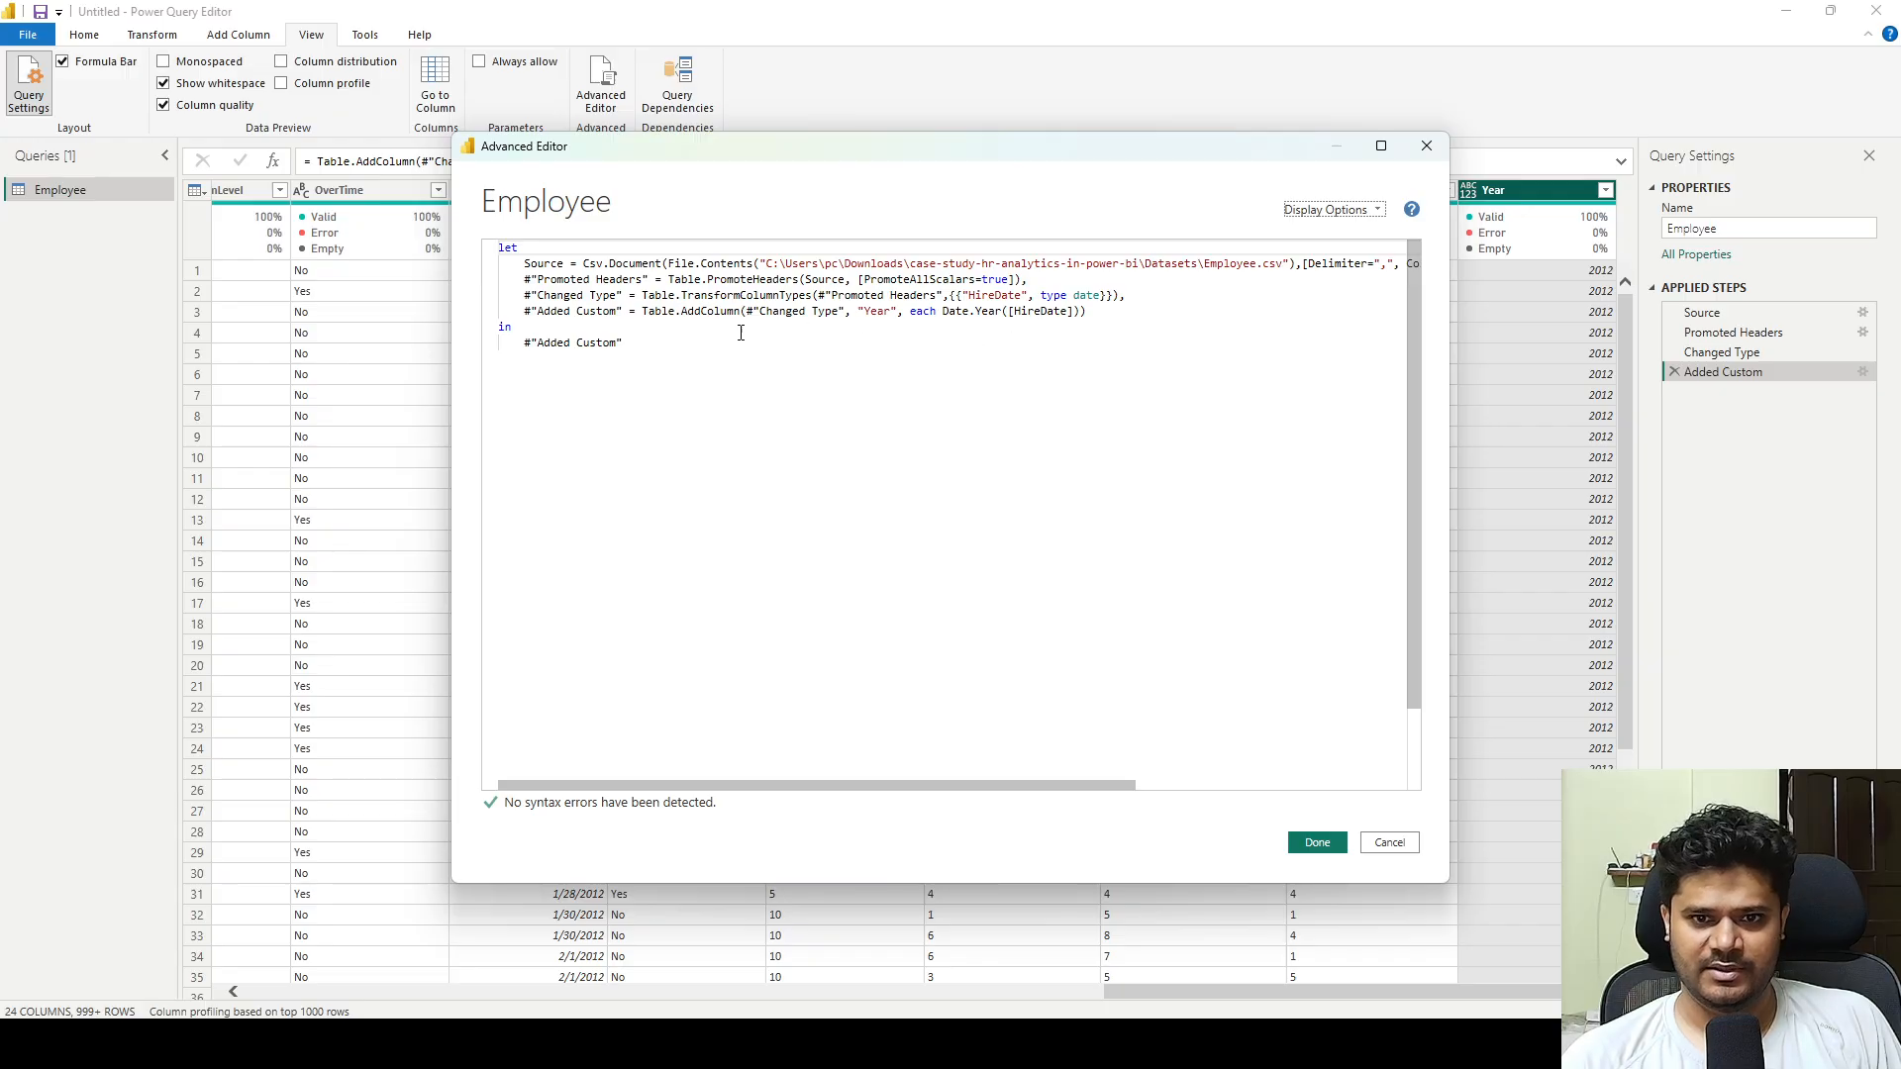
double_click(869, 313)
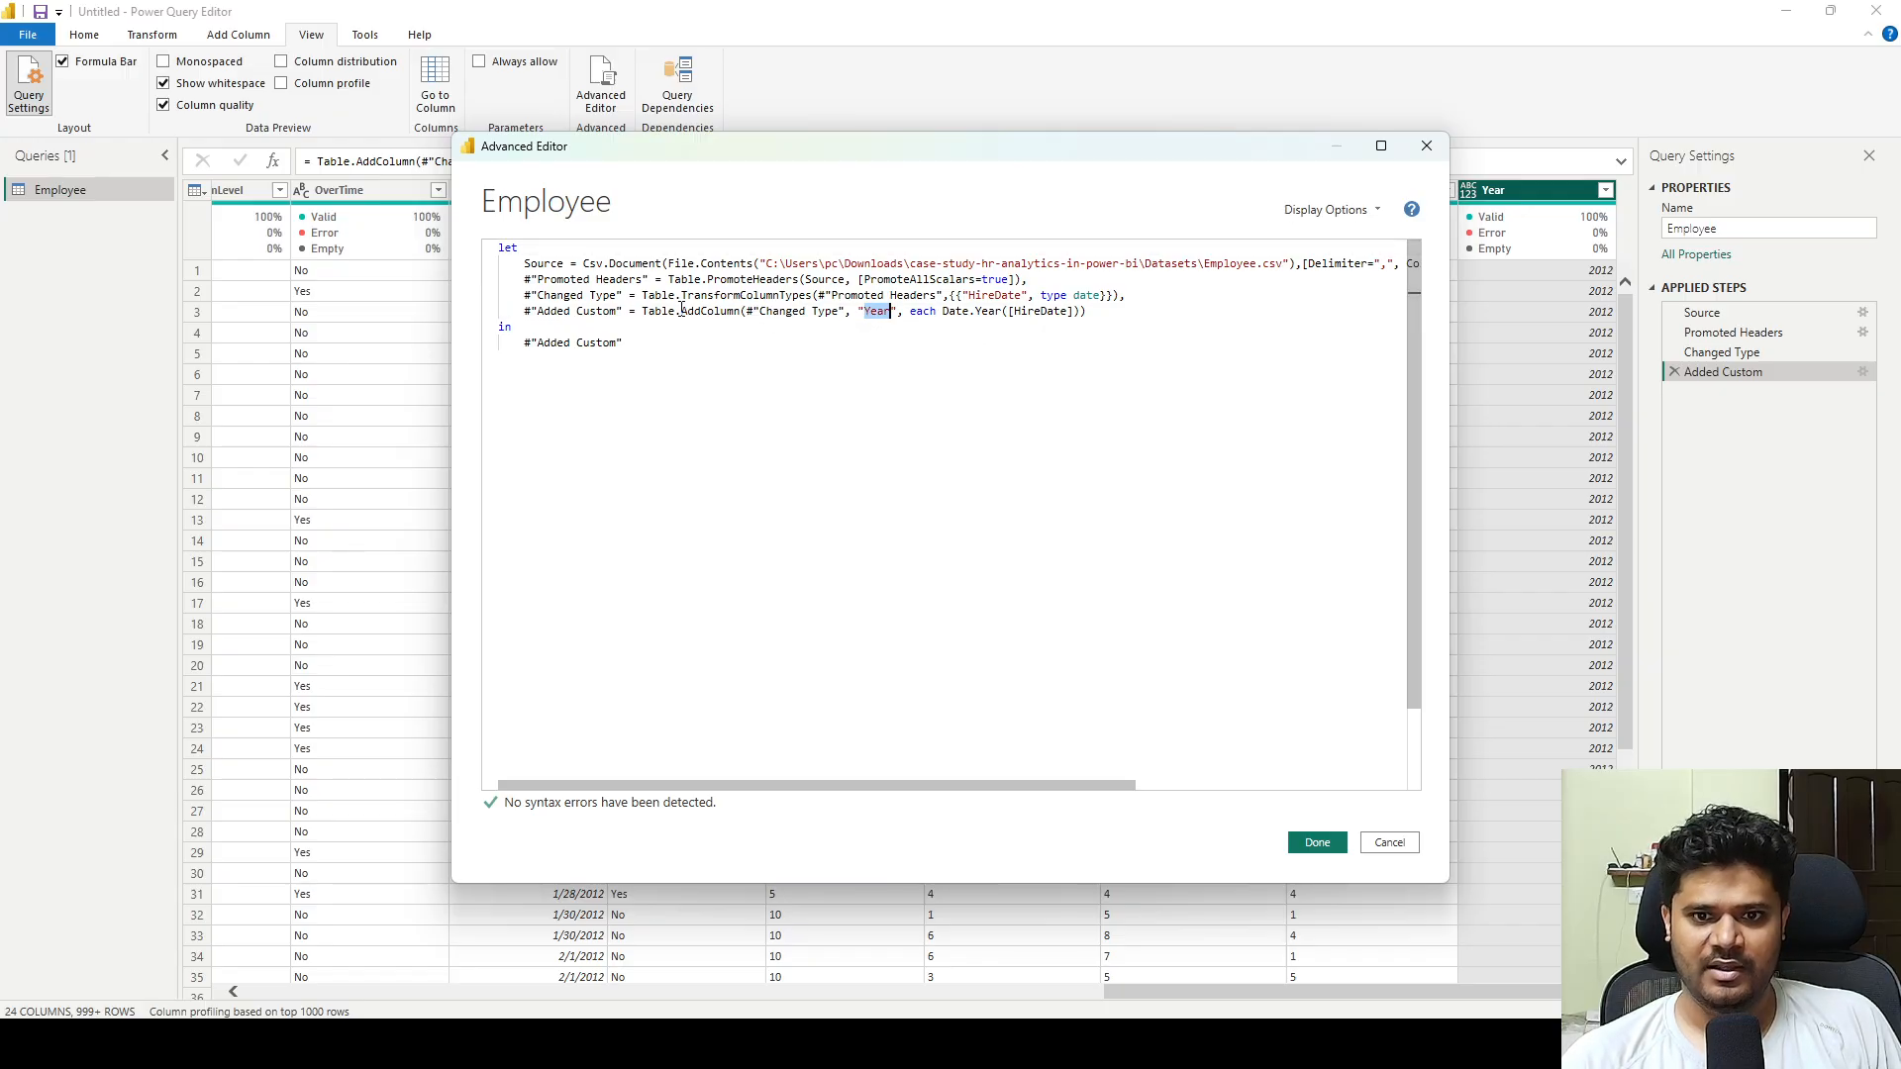
left_click(863, 312)
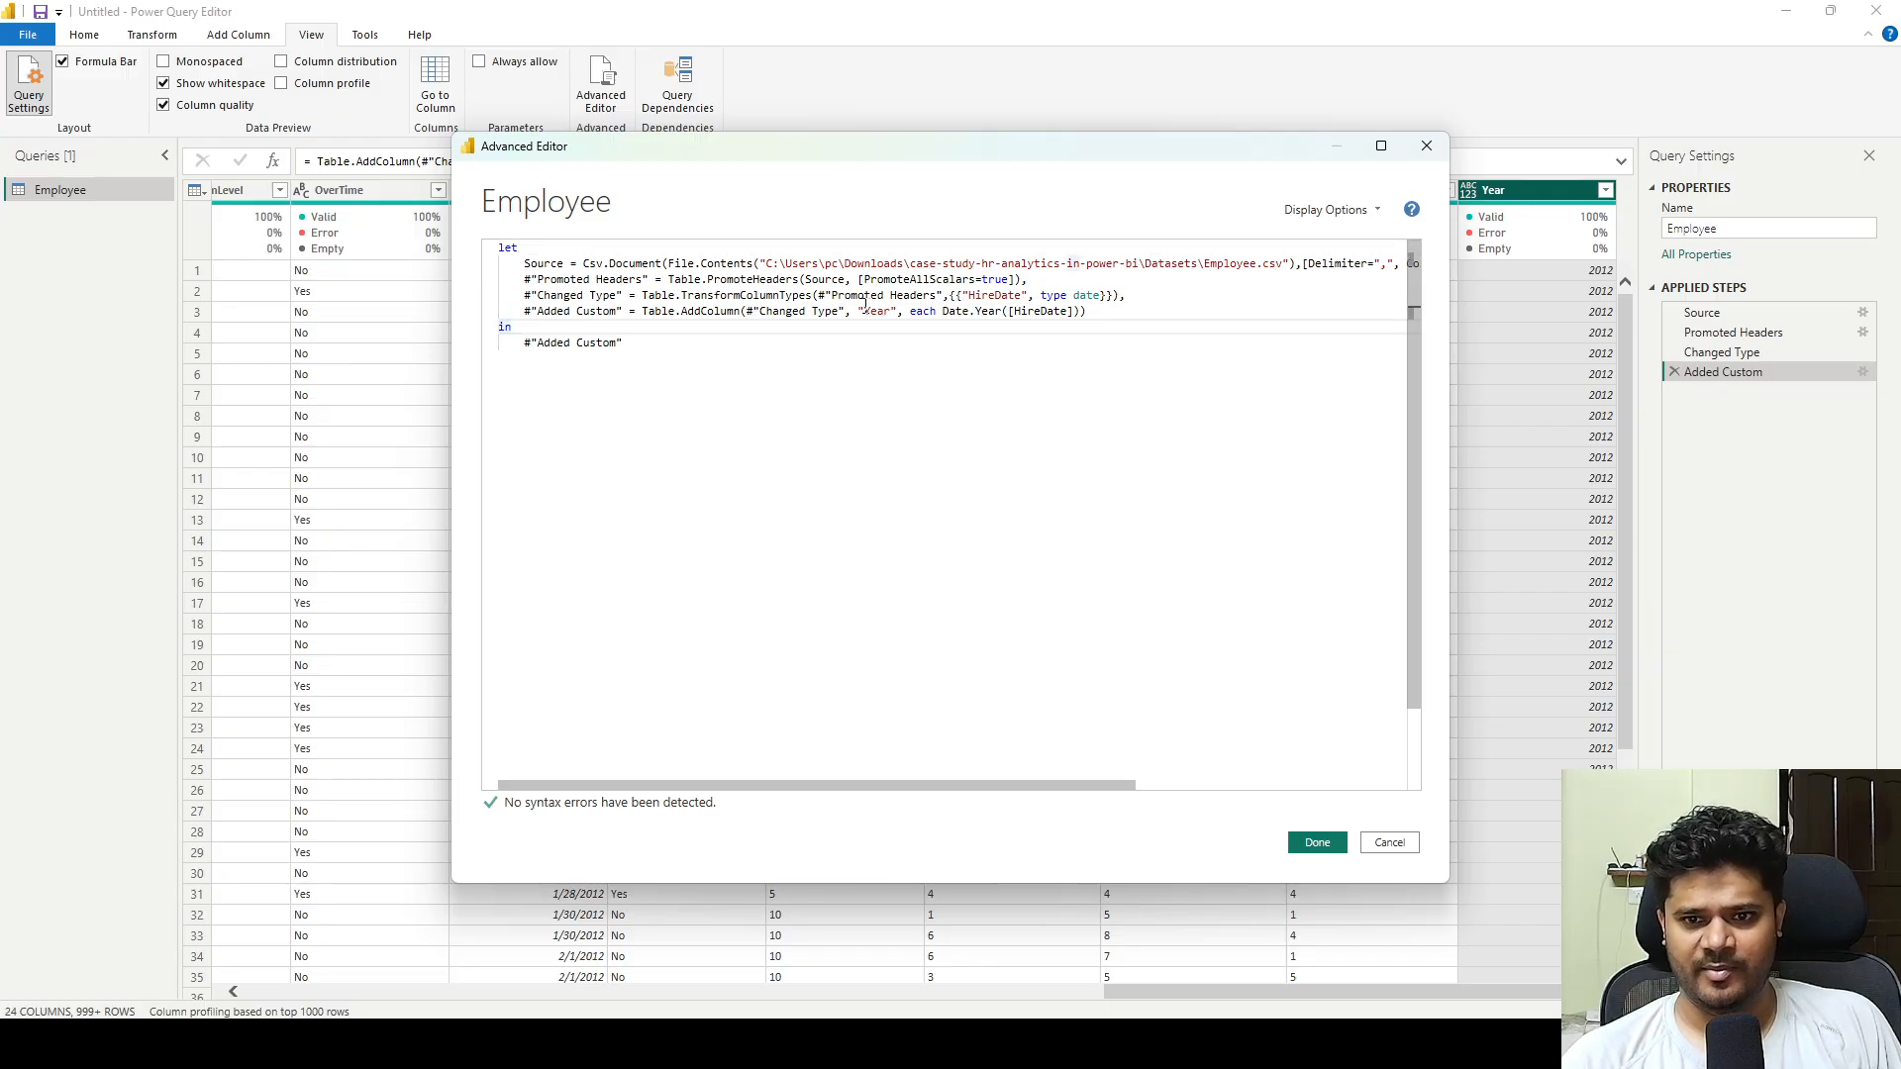
type("New")
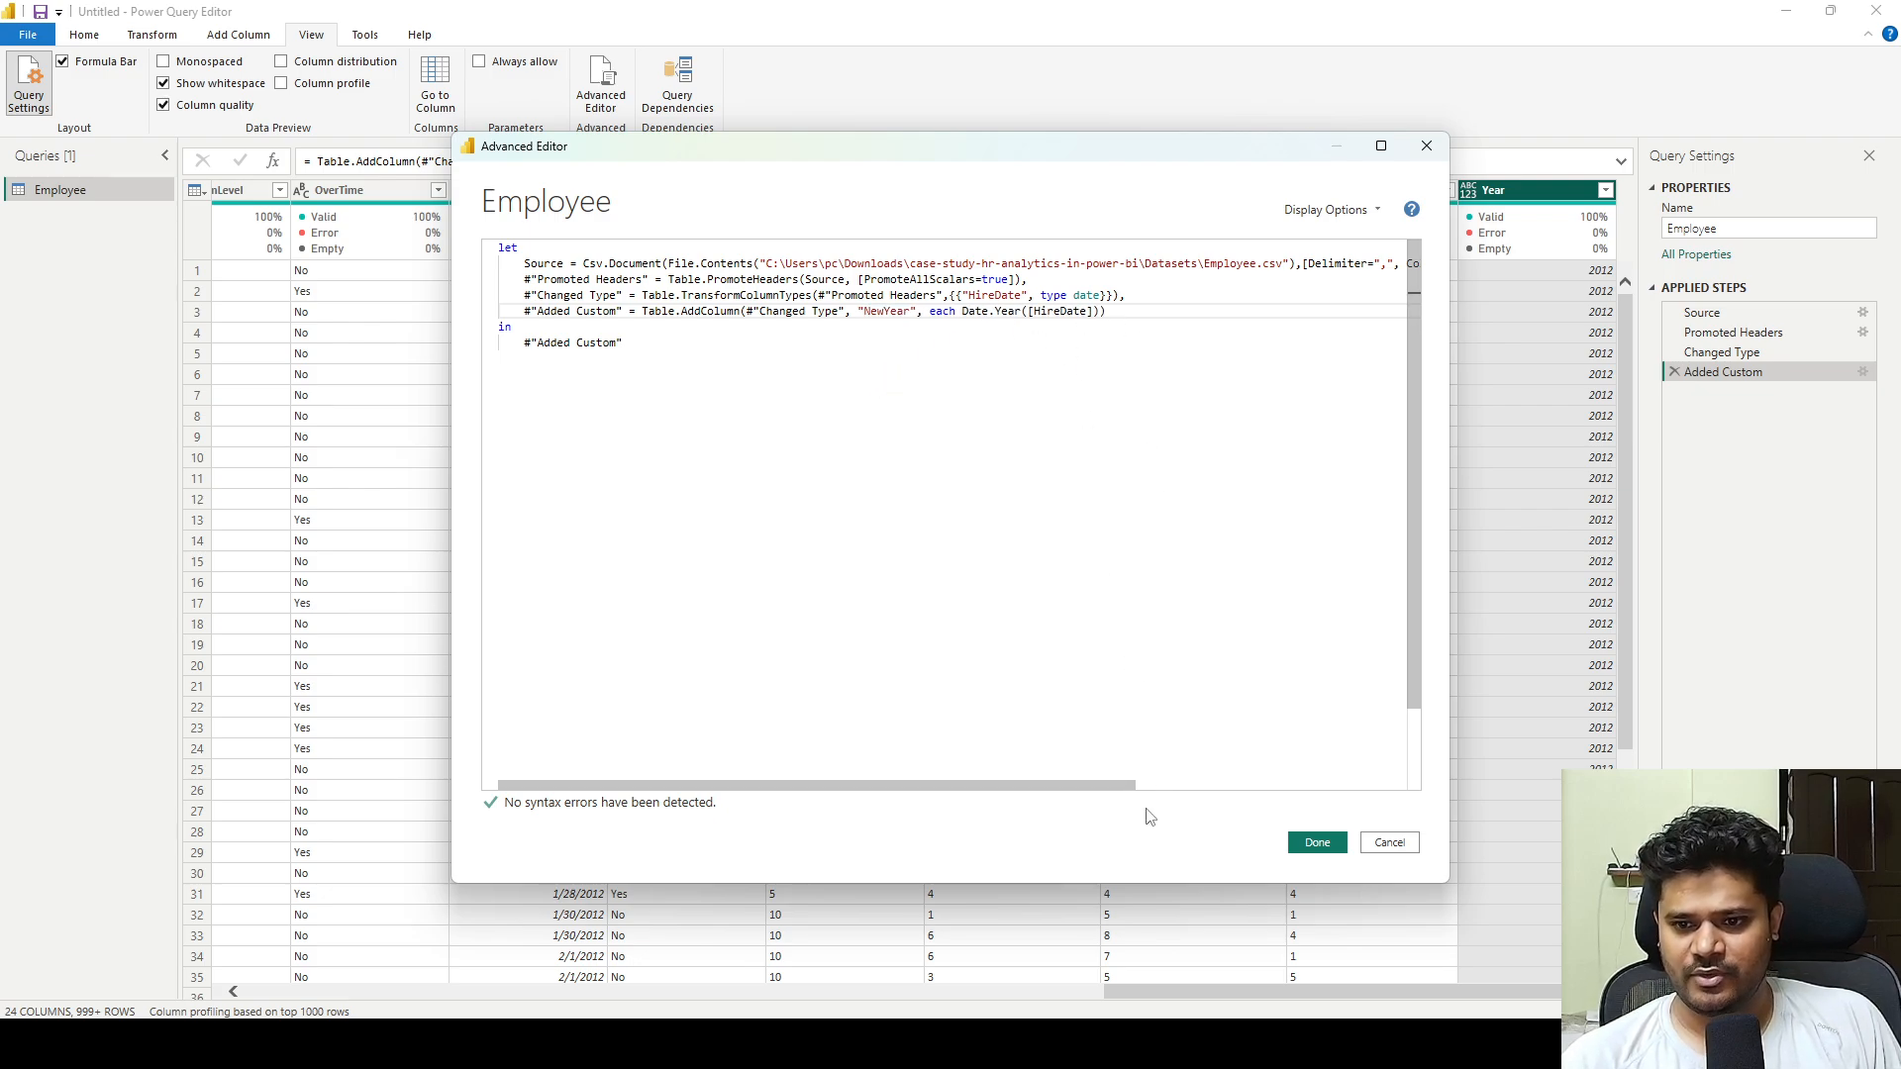
left_click(1316, 842)
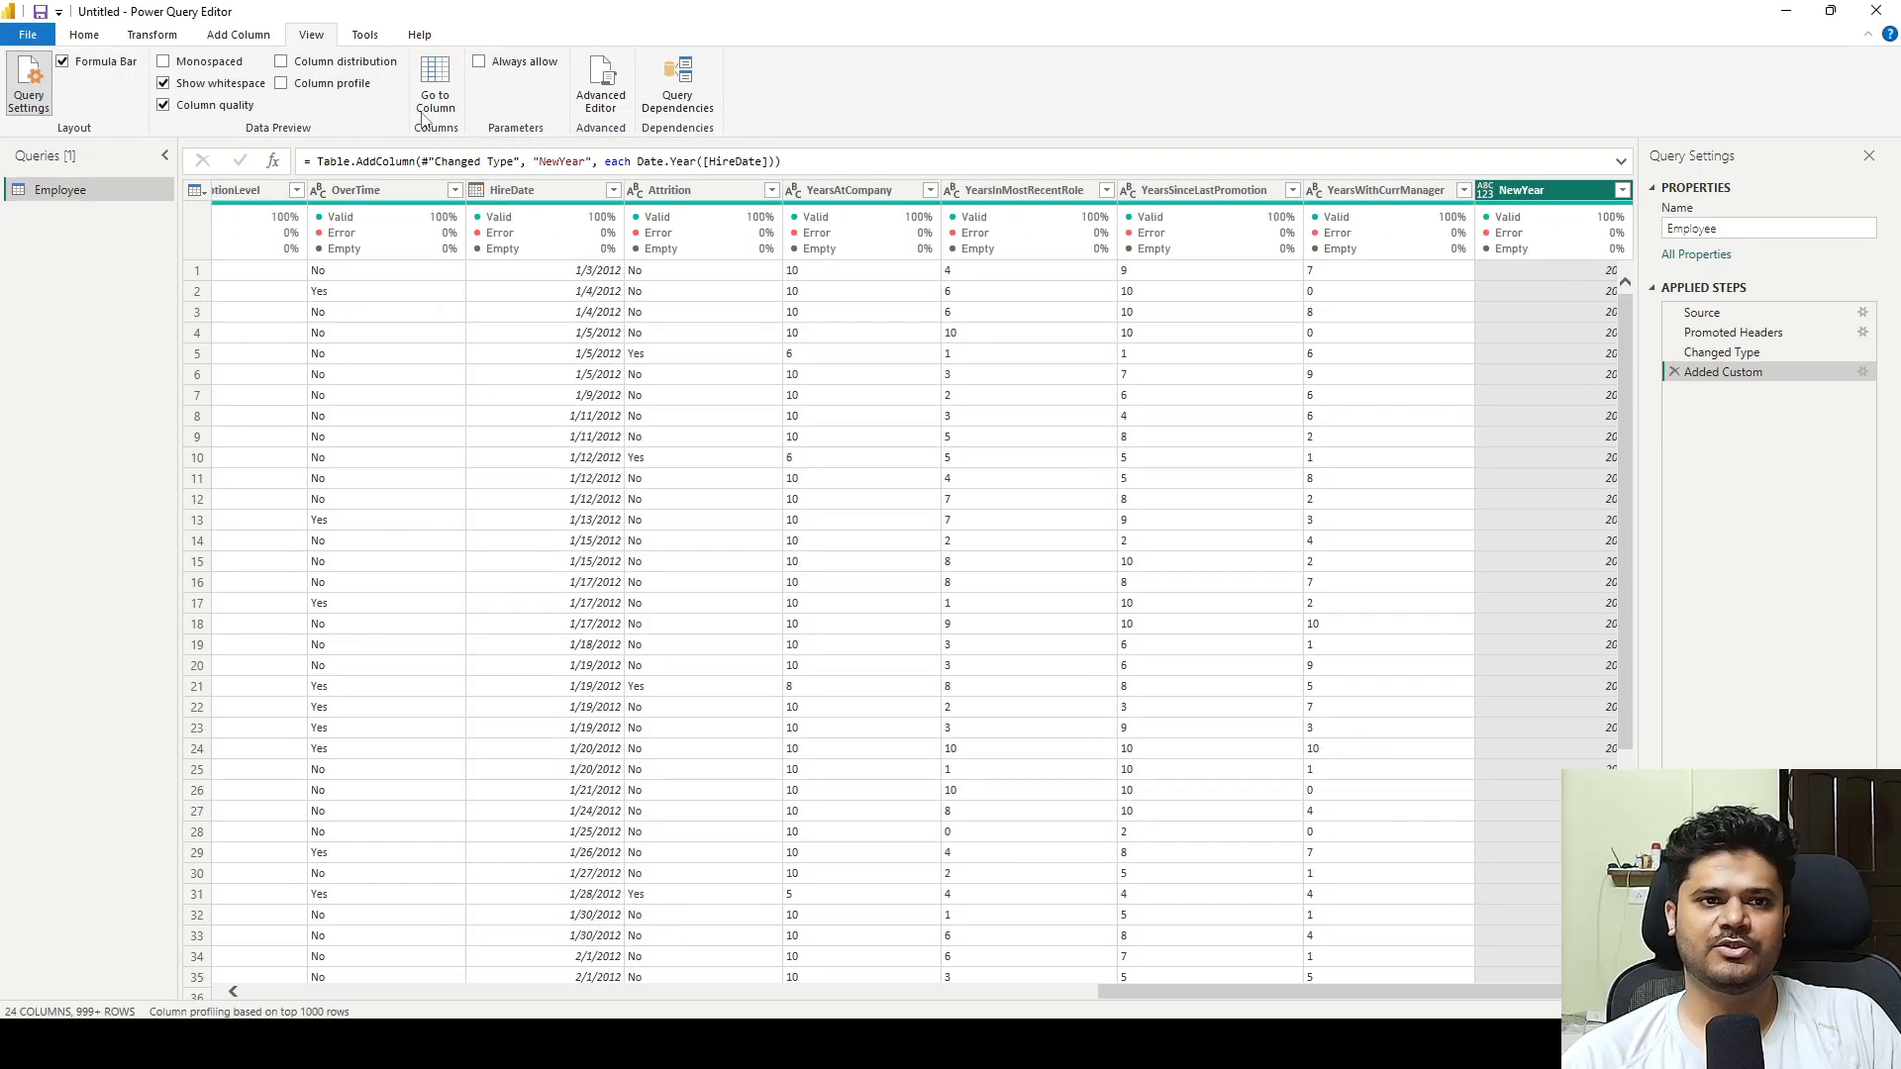
left_click(95, 40)
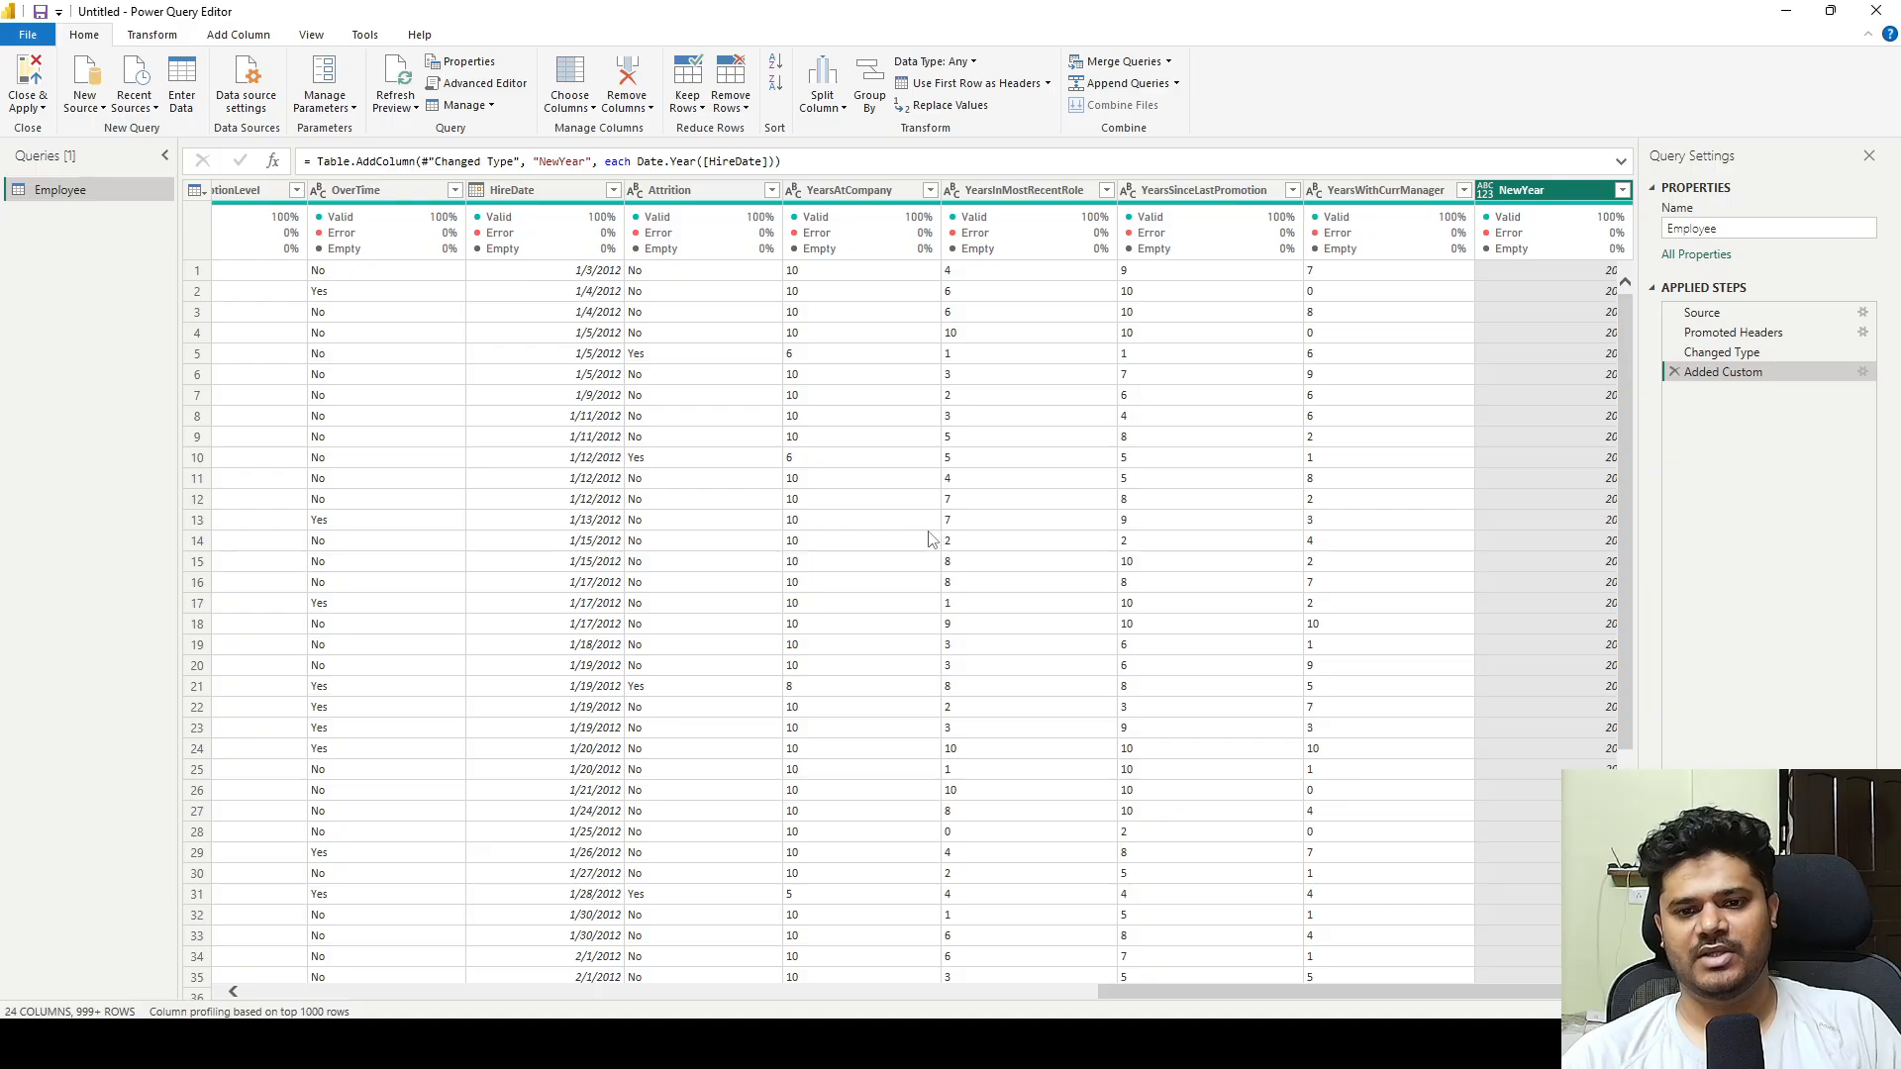